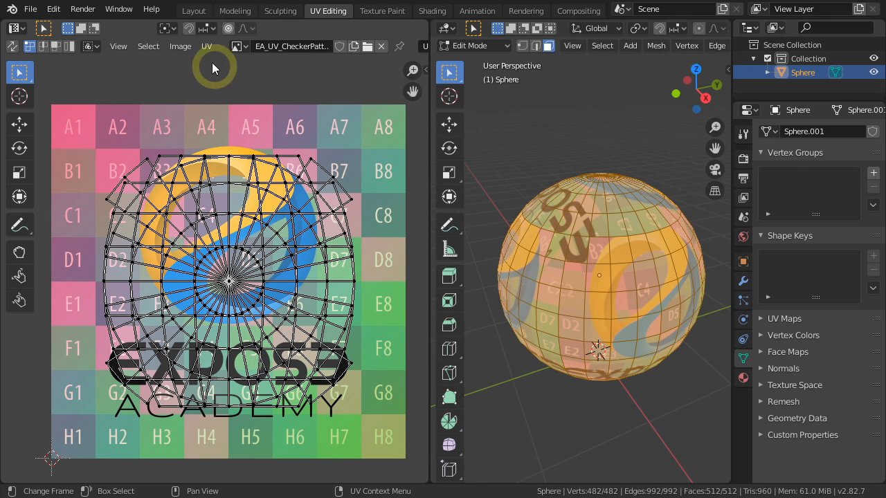
Step: Switch to the Layout workspace and show the sphere's mesh data with its UV maps
{"action": "left_click", "coordinate": [193, 12]}
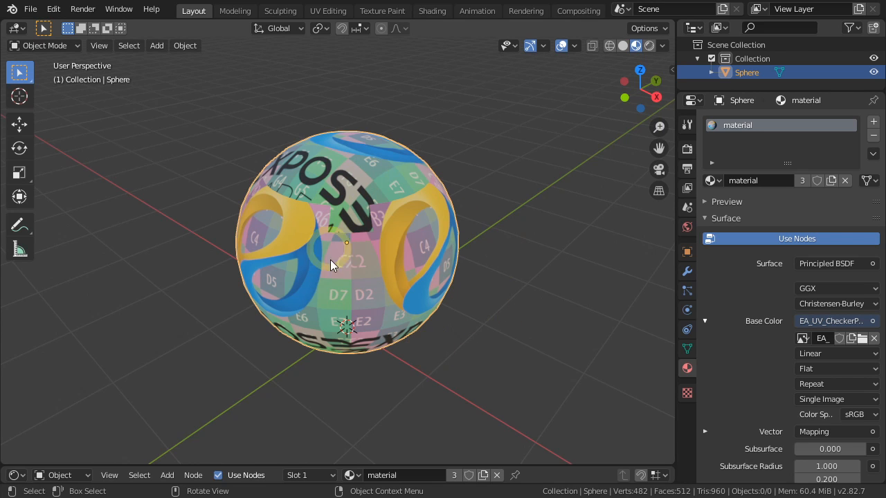
{"action": "left_click", "coordinate": [687, 349]}
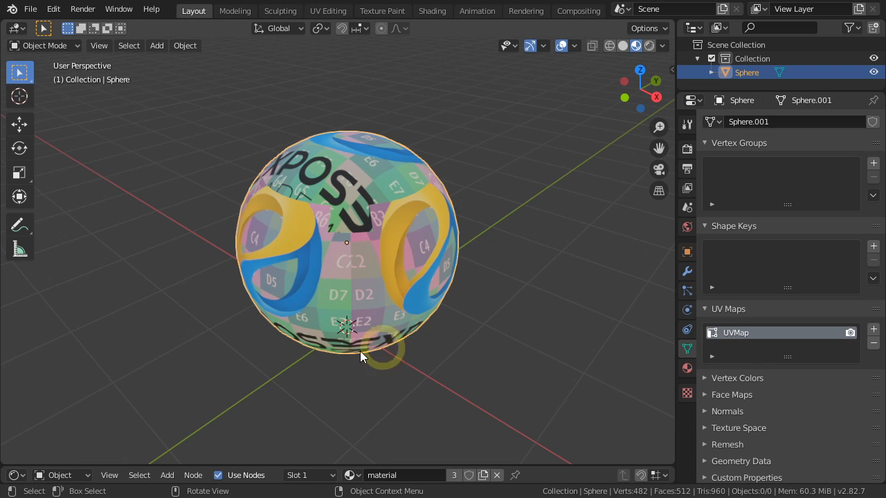
Step: Try rotating all of the sphere's UVs in the UV Editing workspace
{"action": "left_click", "coordinate": [329, 11]}
{"action": "key", "text": "a"}
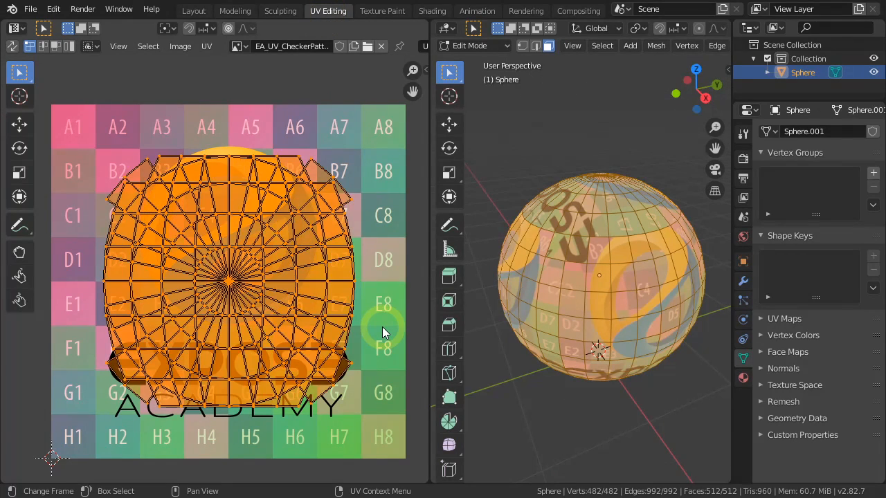
{"action": "key", "text": "r"}
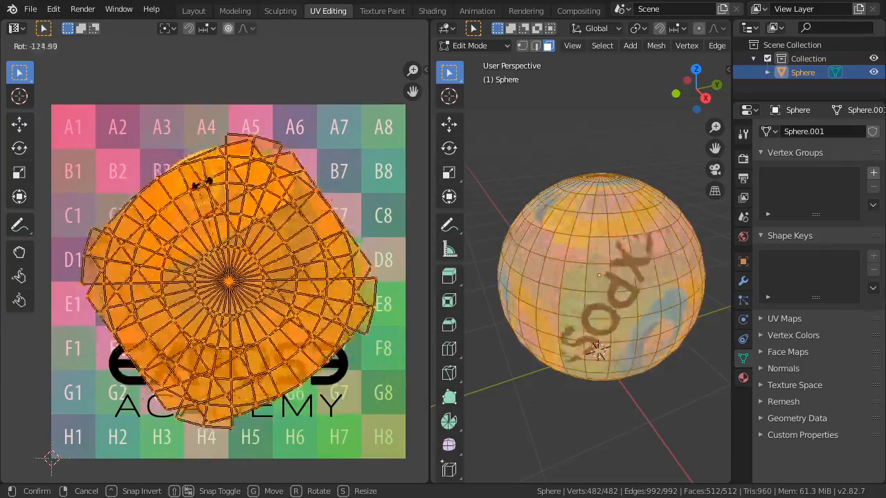
{"action": "right_click", "coordinate": [383, 391]}
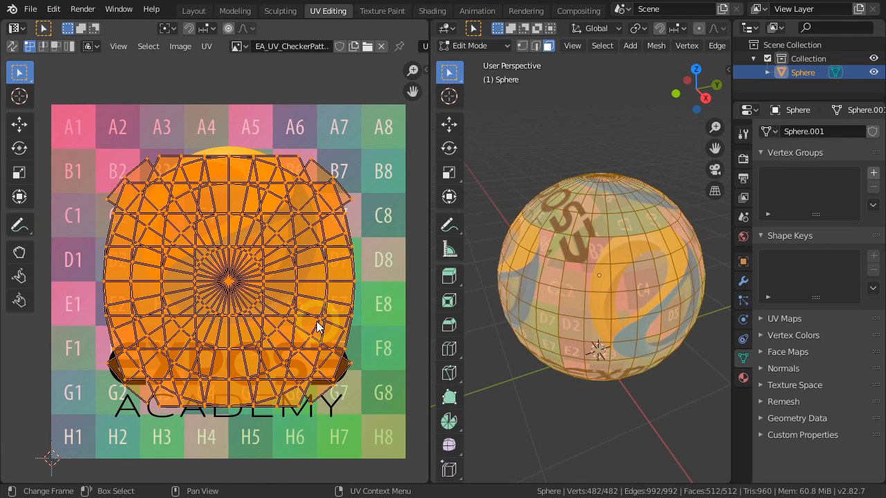
Step: Enlarge the shader editor in the Layout workspace and try changing the Mapping node's Z rotation in the sphere's material
{"action": "left_click", "coordinate": [196, 11]}
{"action": "left_click_drag", "start_coordinate": [388, 466], "coordinate": [405, 206]}
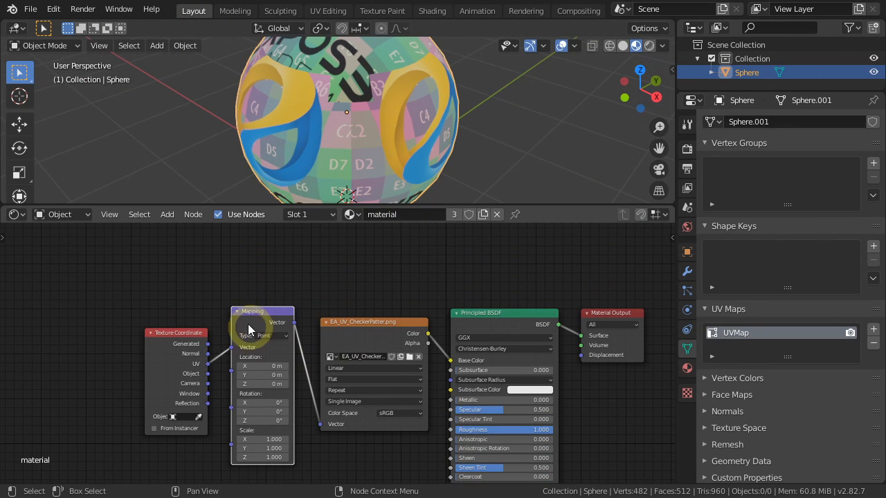
{"action": "scroll", "coordinate": [251, 432], "scroll_direction": "up", "scroll_amount": 3}
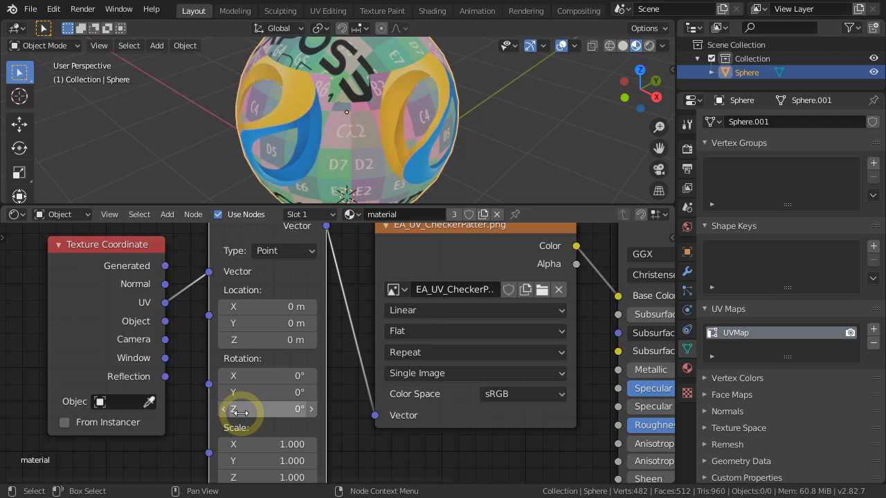
{"action": "left_click_drag", "start_coordinate": [239, 411], "coordinate": [348, 419]}
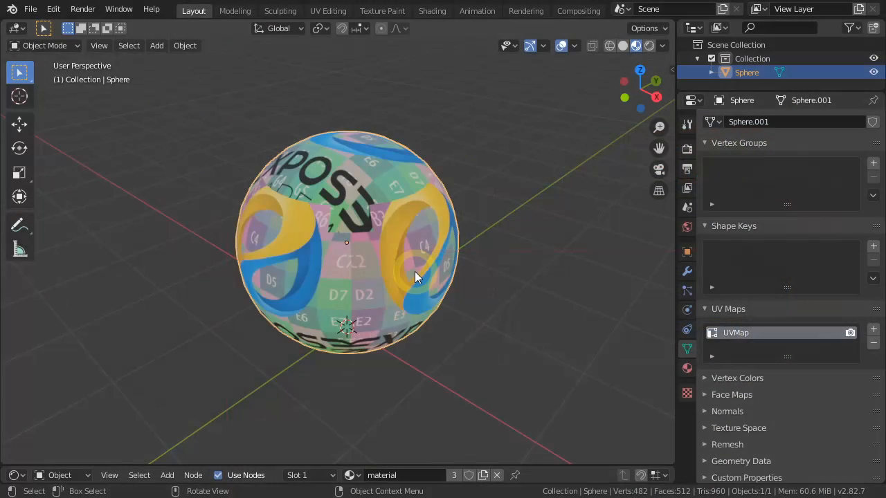
Step: Enter Edit Mode, select a two-by-two block of faces around the D5 logo area, and grow the selection three times
{"action": "key", "text": "Tab"}
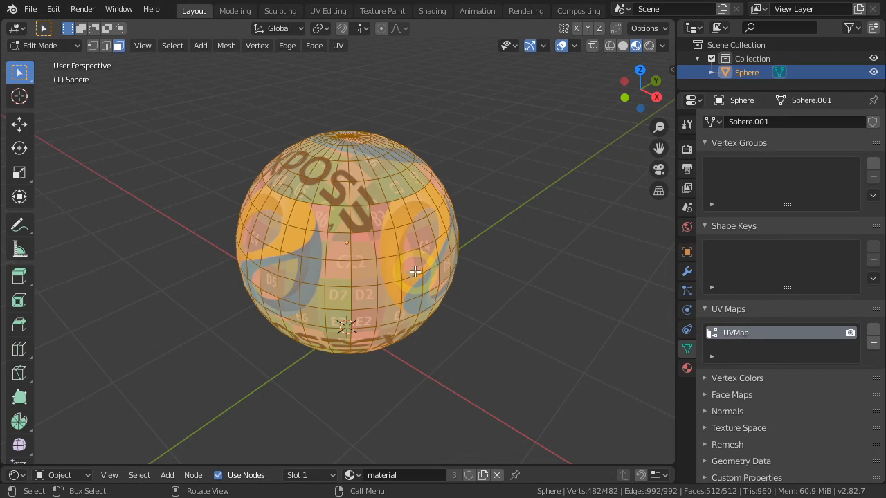
{"action": "middle_click_drag", "start_coordinate": [336, 316], "coordinate": [381, 282]}
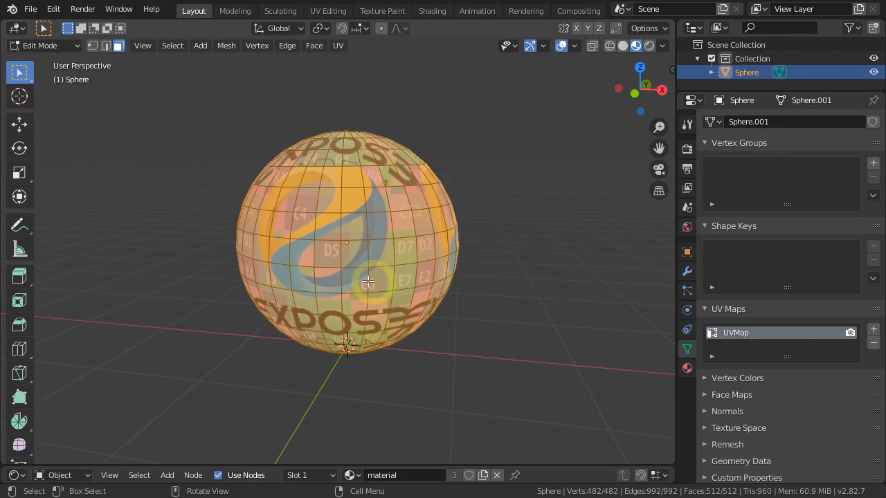
{"action": "left_click", "coordinate": [326, 259]}
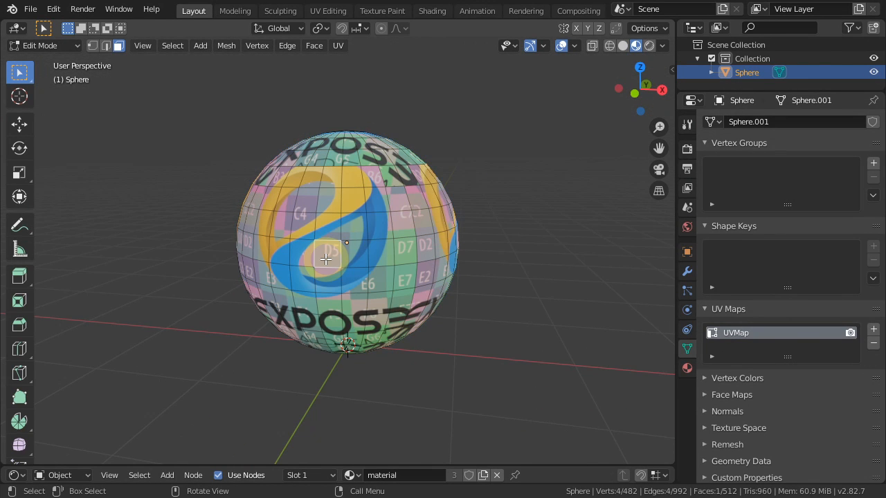
{"action": "left_click", "coordinate": [327, 280], "text": "shift"}
{"action": "left_click", "coordinate": [305, 281], "text": "shift"}
{"action": "left_click", "coordinate": [307, 256], "text": "shift"}
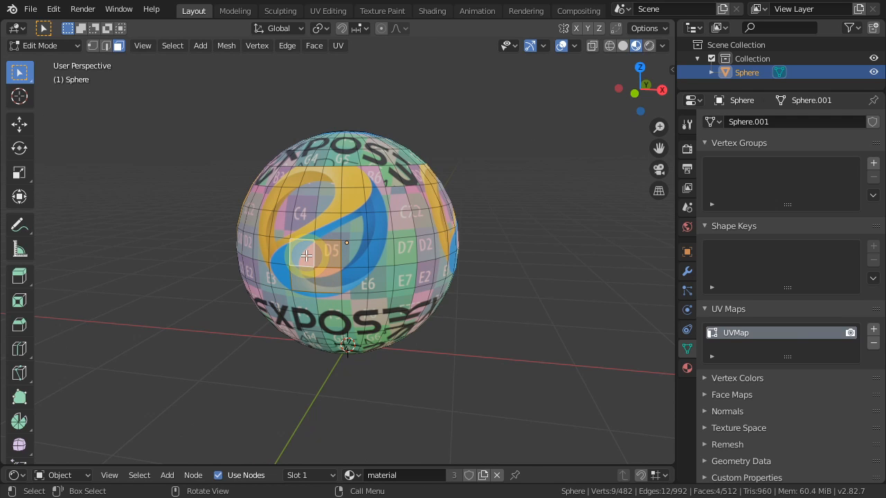
{"action": "key", "text": "ctrl+KP_Add"}
{"action": "key", "text": "ctrl+KP_Add"}
{"action": "key", "text": "ctrl+KP_Add"}
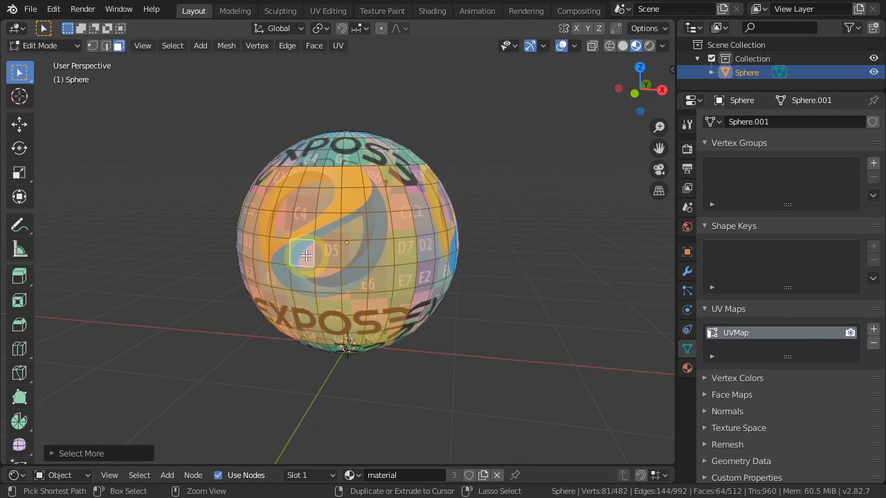
Step: Try extruding the selected face patch outward from the sphere, and undo the extrusion
{"action": "middle_click_drag", "start_coordinate": [413, 274], "coordinate": [340, 297]}
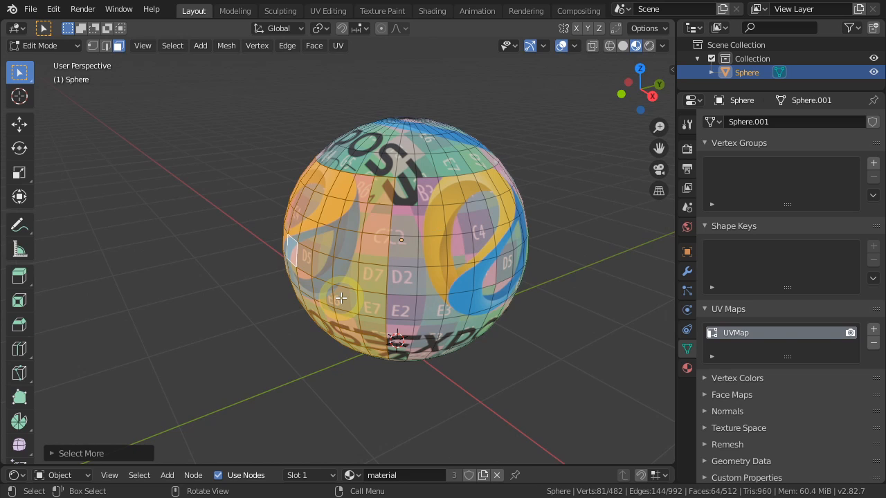
{"action": "key", "text": "e"}
{"action": "left_click", "coordinate": [191, 307]}
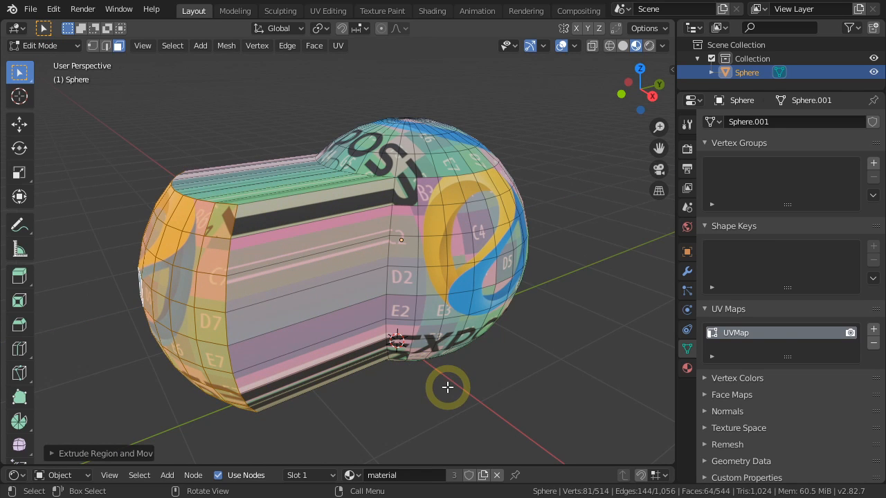
{"action": "key", "text": "ctrl+z"}
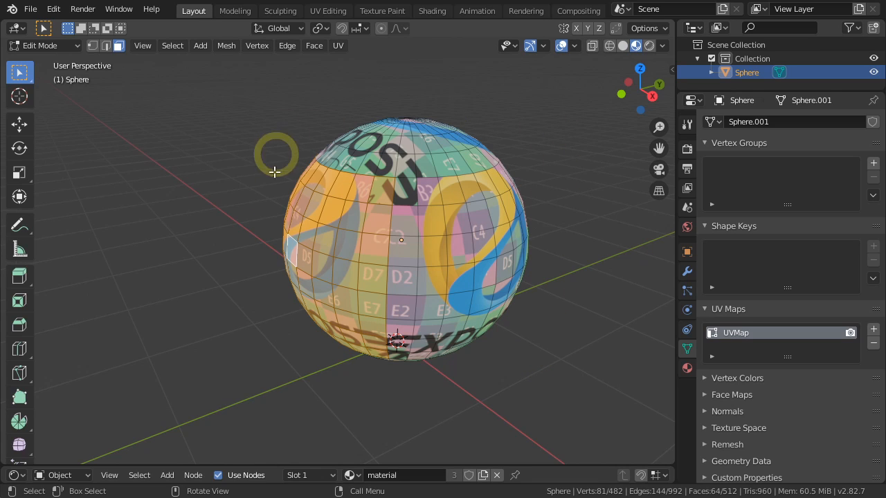
Step: Apply a Cube Projection UV mapping to all faces of the sphere
{"action": "left_click", "coordinate": [543, 373]}
{"action": "middle_click_drag", "start_coordinate": [552, 365], "coordinate": [436, 293]}
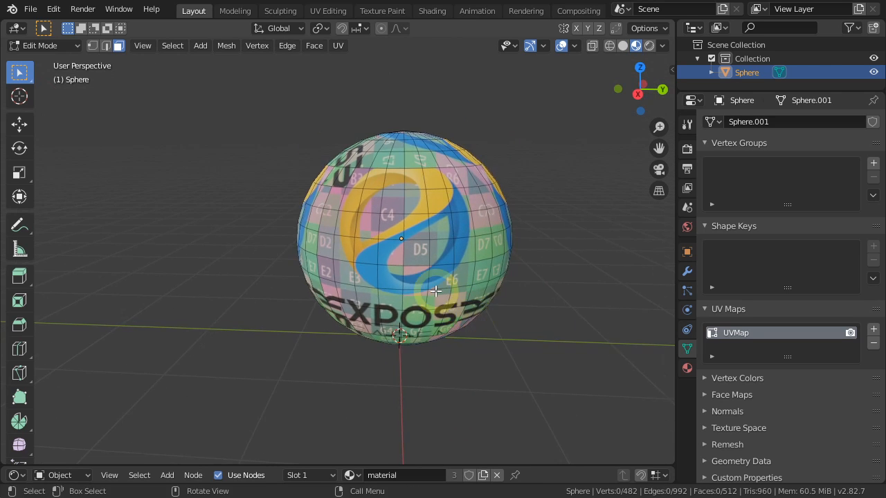
{"action": "scroll", "coordinate": [435, 291], "scroll_direction": "up", "scroll_amount": 1}
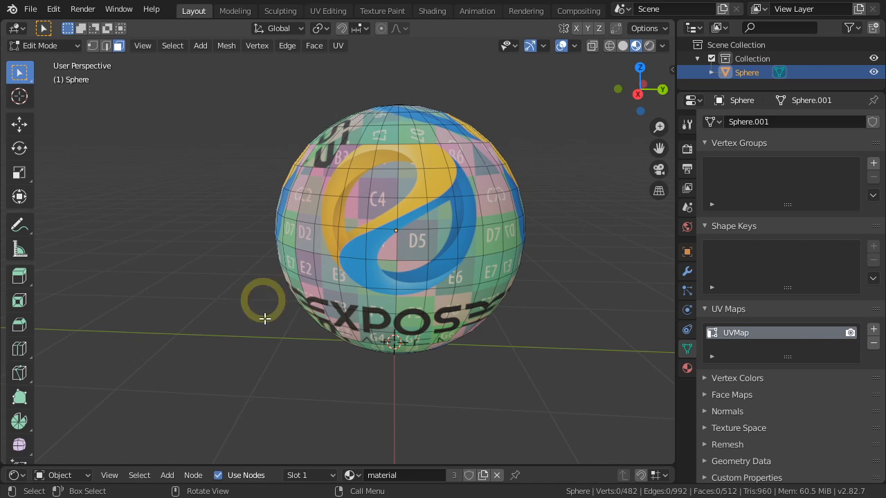
{"action": "middle_click_drag", "start_coordinate": [360, 295], "coordinate": [459, 316]}
{"action": "middle_click_drag", "start_coordinate": [330, 291], "coordinate": [443, 318]}
{"action": "key", "text": "a"}
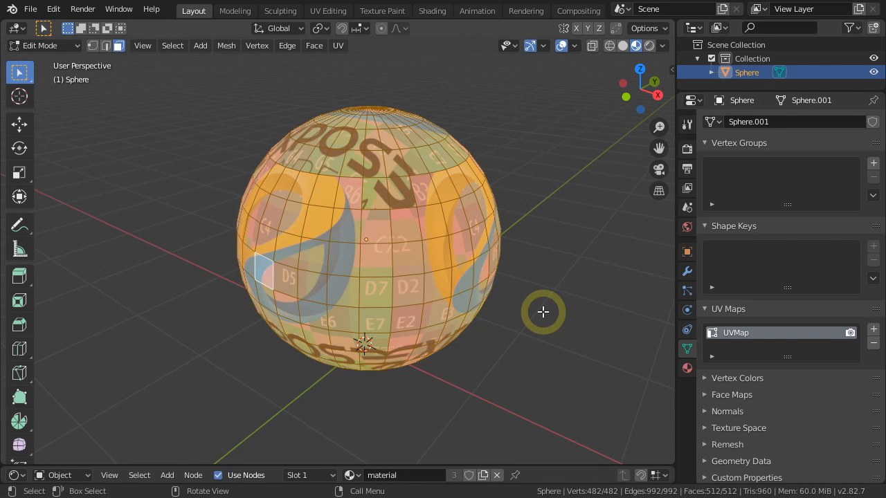
{"action": "key", "text": "u"}
{"action": "left_click", "coordinate": [521, 311]}
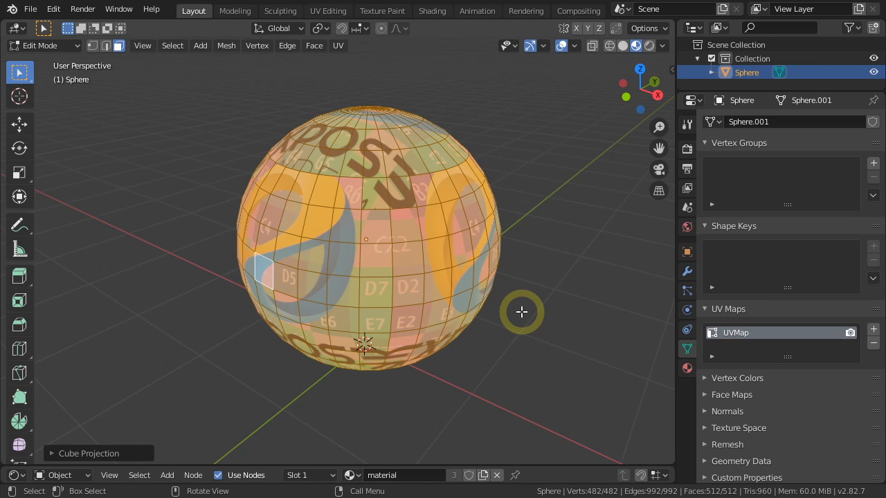
Step: Set the Cube Projection's cube size to 2, inspect the texture around the sphere, and clear the face selection
{"action": "left_click", "coordinate": [114, 453]}
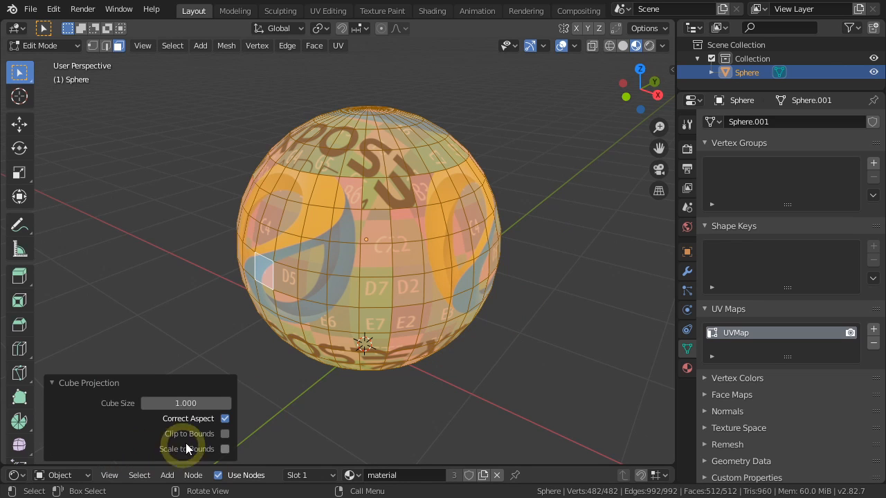
{"action": "left_click", "coordinate": [185, 403]}
{"action": "type", "text": "2"}
{"action": "key", "text": "Return"}
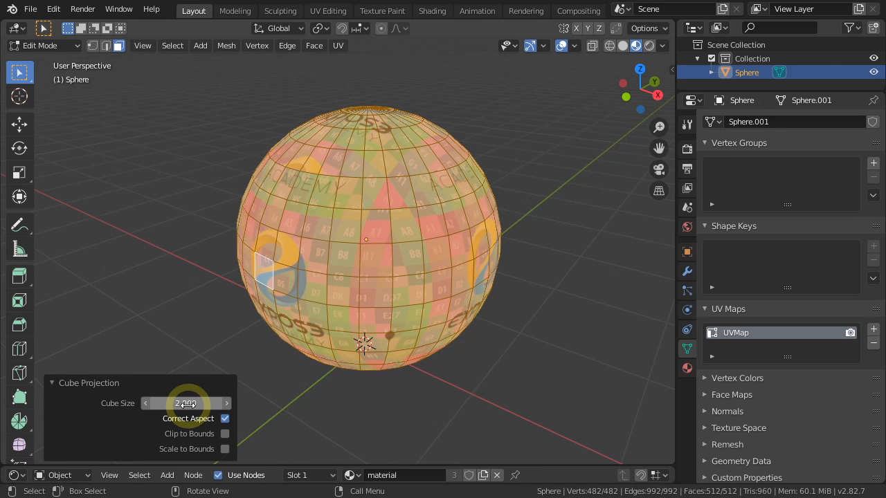
{"action": "middle_click_drag", "start_coordinate": [418, 314], "coordinate": [336, 350]}
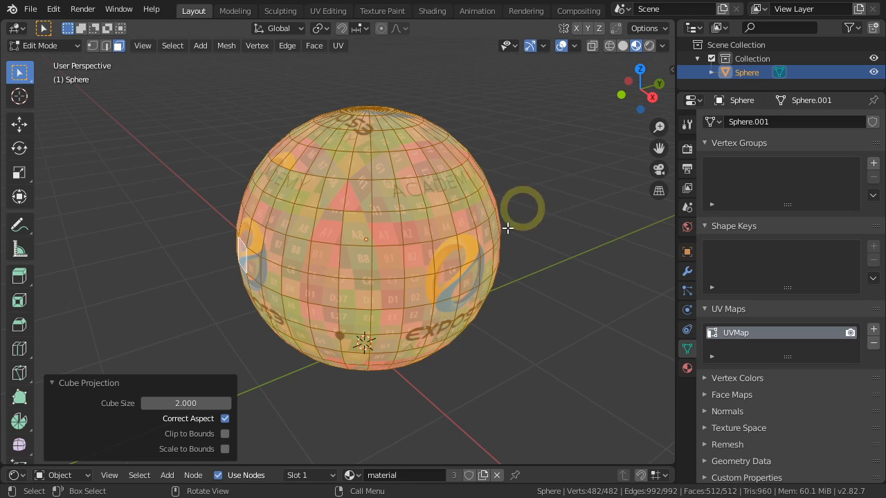
{"action": "left_click", "coordinate": [556, 306]}
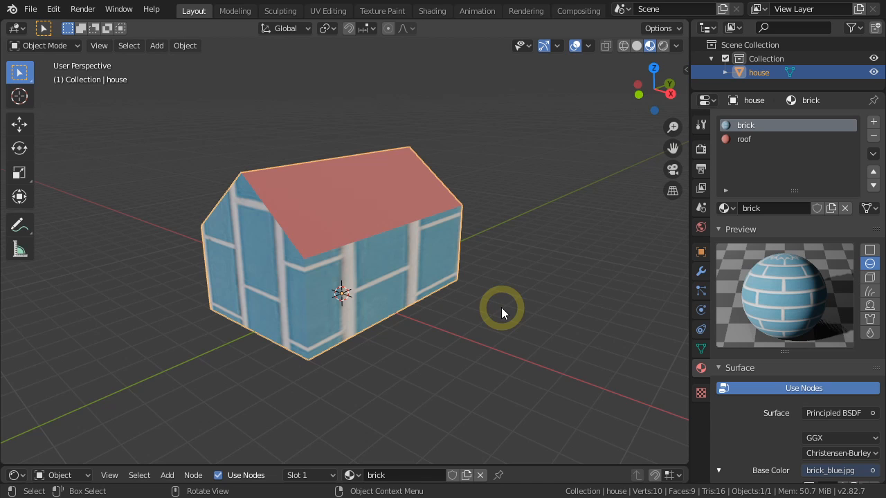
Step: Find the Magic UV add-on in the preferences by searching for "magic", enable it, and close the preferences
{"action": "left_click", "coordinate": [54, 10]}
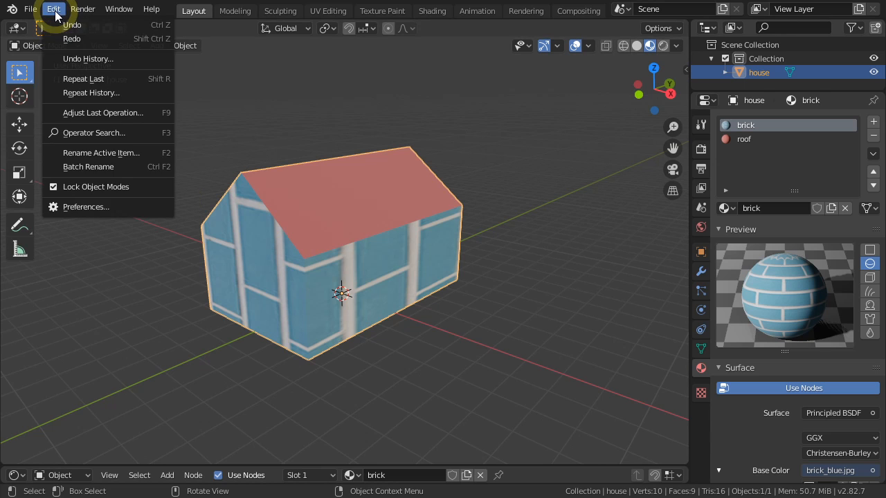
{"action": "left_click", "coordinate": [81, 206]}
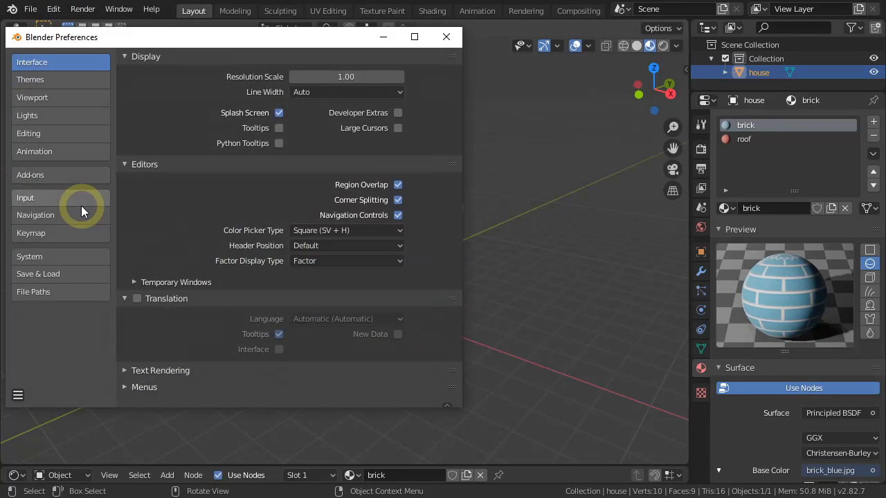
{"action": "left_click", "coordinate": [50, 174]}
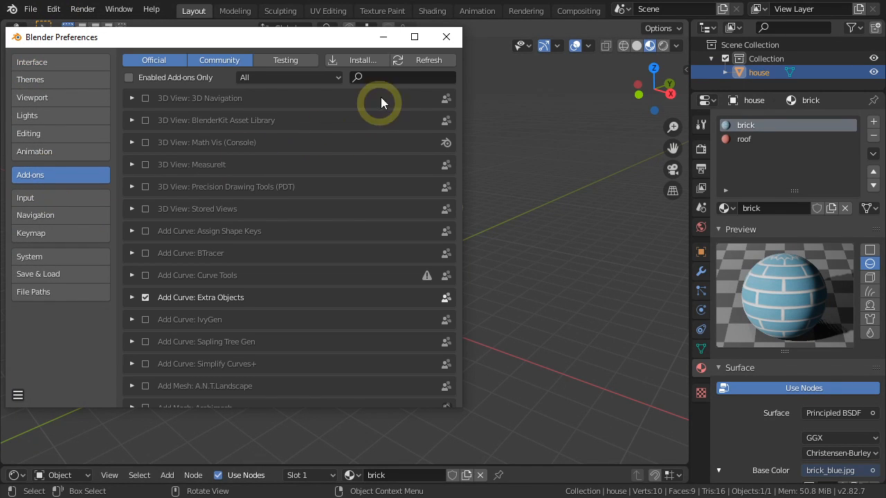
{"action": "left_click", "coordinate": [390, 78]}
{"action": "type", "text": "magic"}
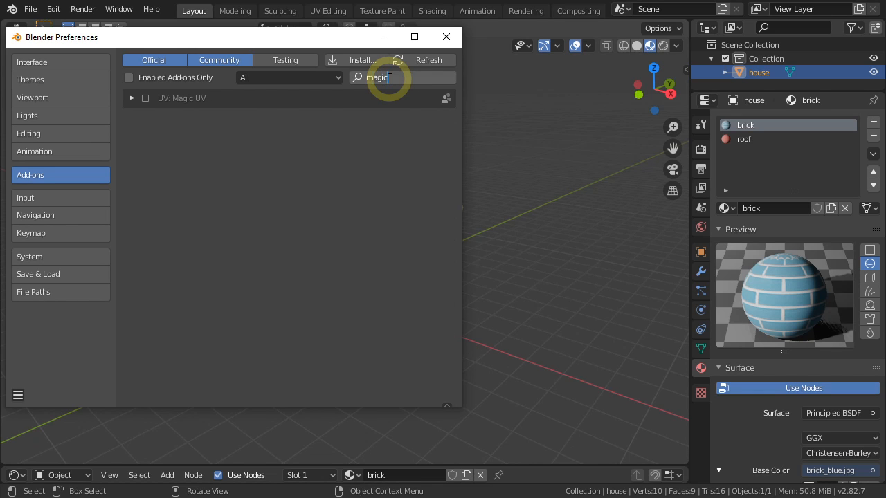
{"action": "left_click", "coordinate": [146, 99]}
{"action": "left_click", "coordinate": [146, 99]}
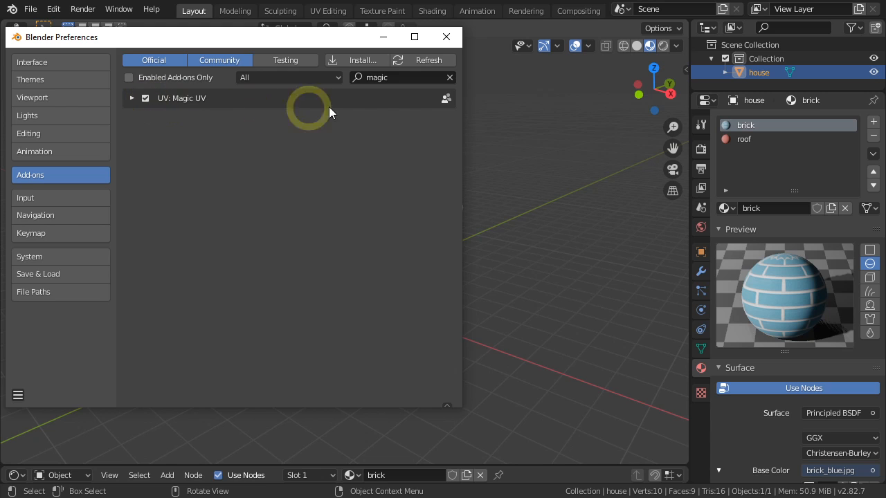
{"action": "left_click", "coordinate": [447, 41]}
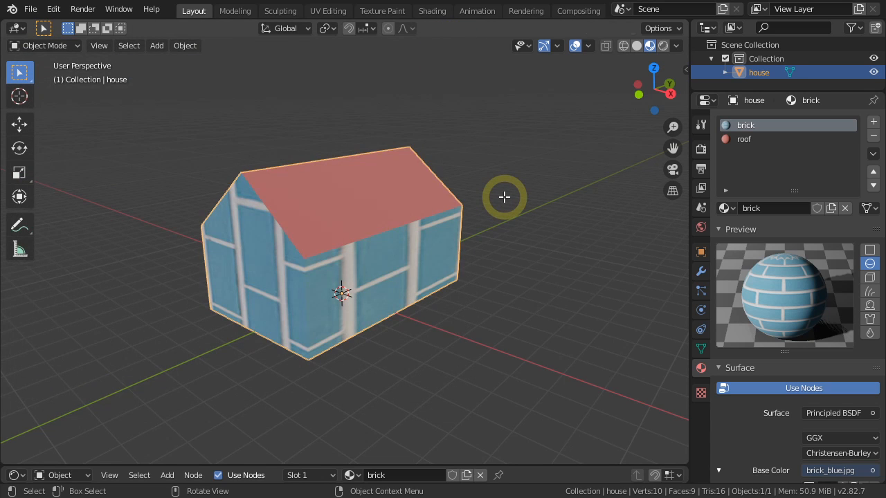
Step: Apply Magic UV's UVW Box mapping to all faces of the house in Edit Mode and show the viewport sidebar
{"action": "key", "text": "Tab"}
{"action": "key", "text": "a"}
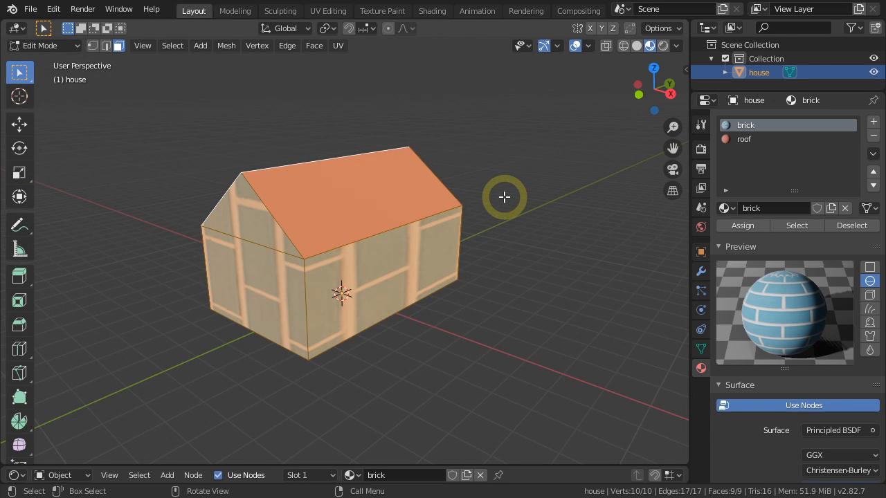
{"action": "key", "text": "u"}
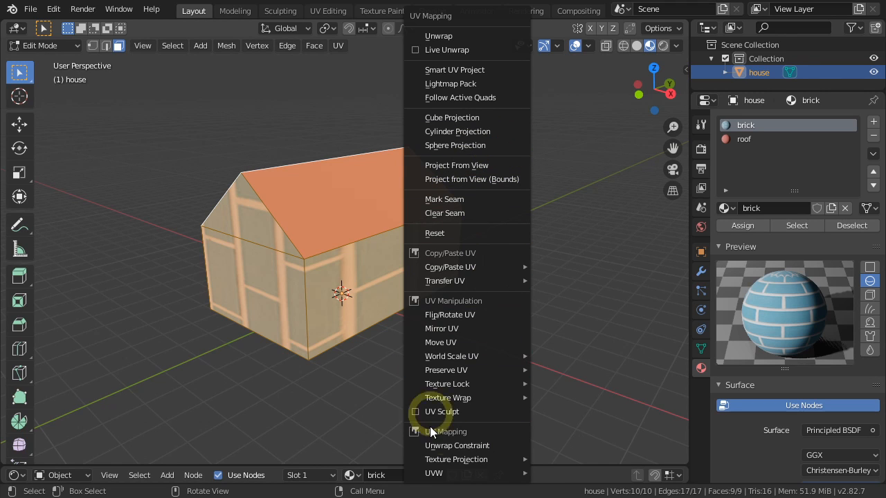
{"action": "mouse_move", "coordinate": [474, 358]}
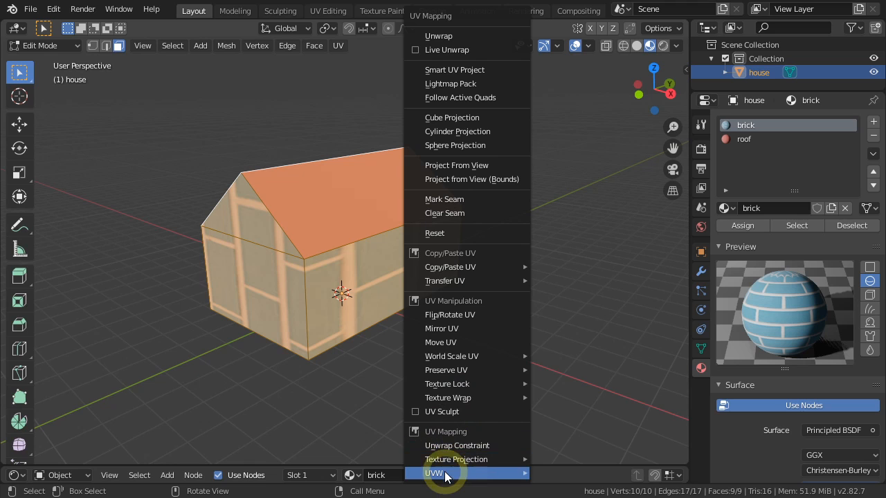
{"action": "mouse_move", "coordinate": [447, 475]}
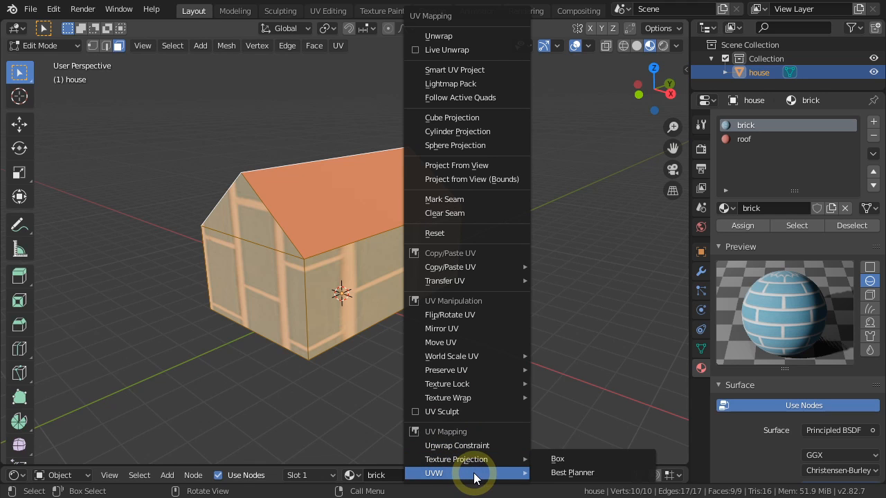
{"action": "left_click", "coordinate": [560, 460]}
{"action": "key", "text": "n"}
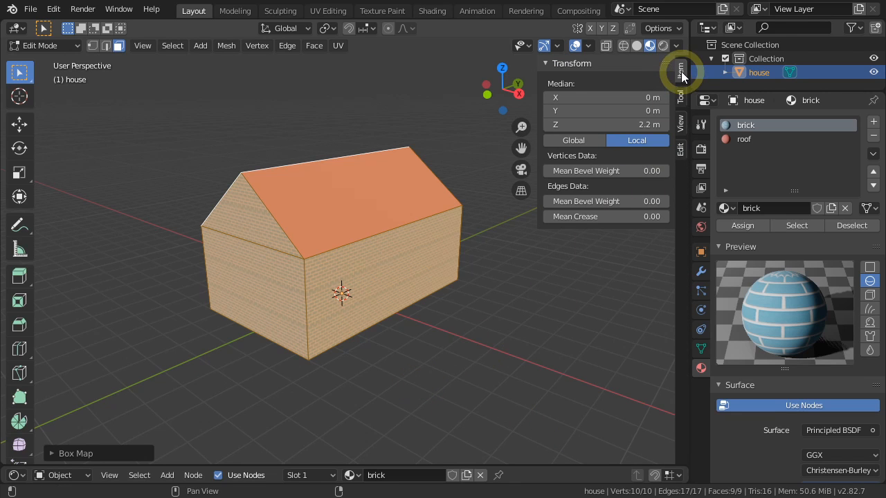
Step: Show Magic UV's UVW mapping options in the viewport sidebar, and hide the sidebar again
{"action": "left_click", "coordinate": [682, 153]}
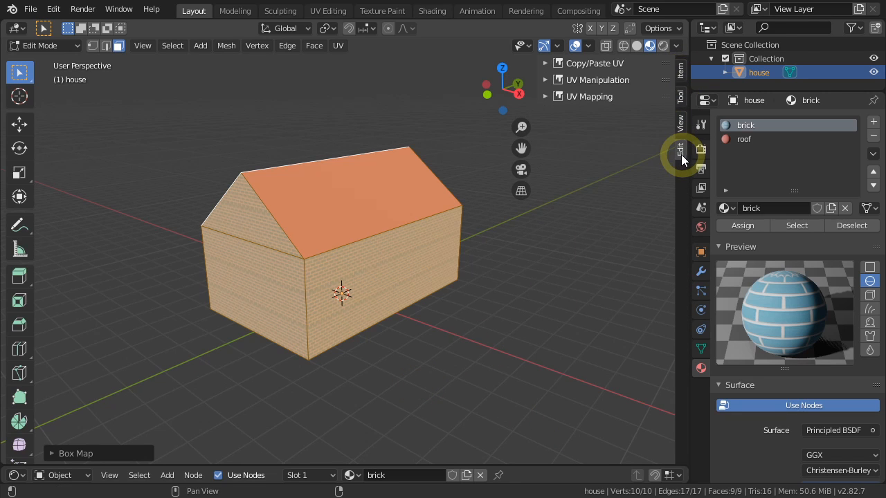
{"action": "left_click", "coordinate": [546, 97]}
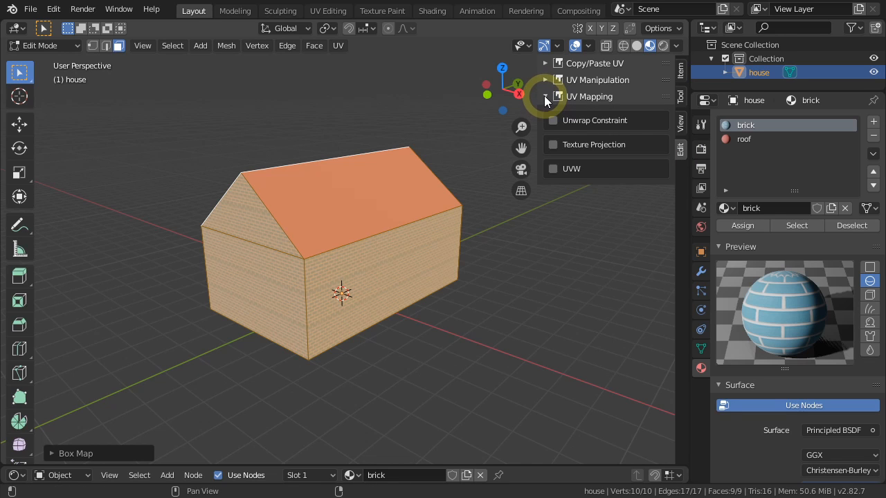
{"action": "left_click", "coordinate": [553, 170]}
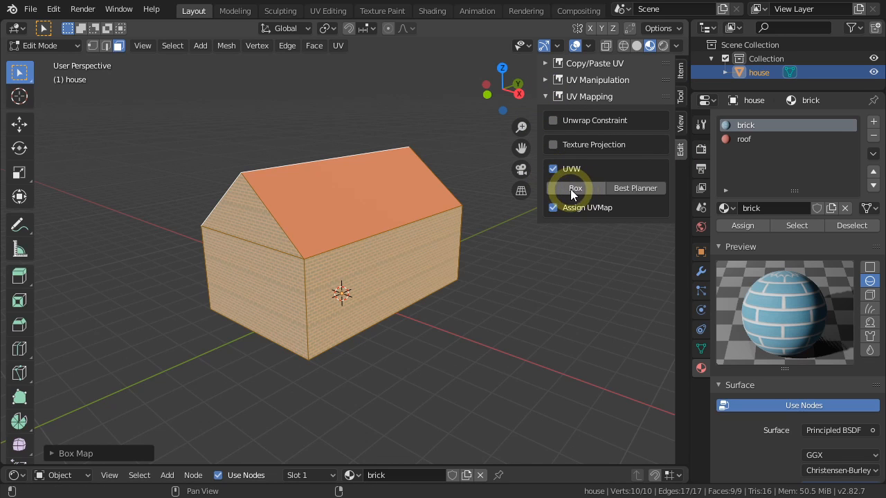
{"action": "key", "text": "n"}
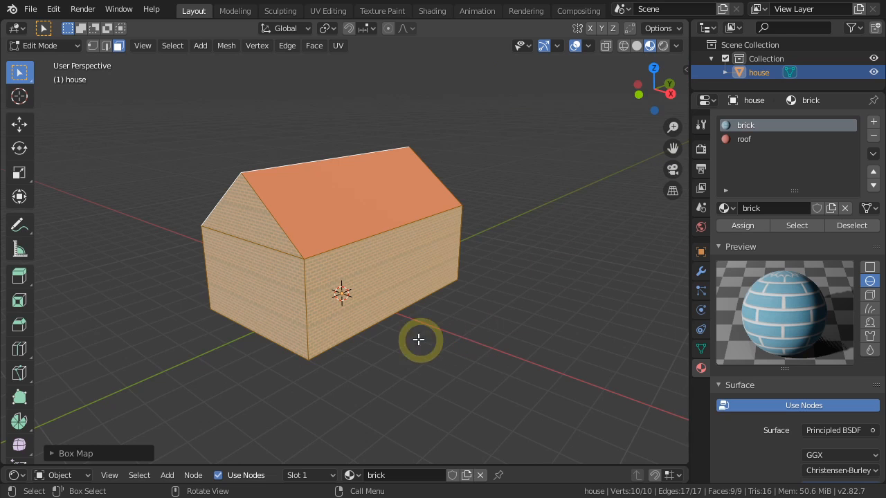
Step: Set the Box Map size to 2 for the house's brick mapping
{"action": "scroll", "coordinate": [309, 302], "scroll_direction": "up", "scroll_amount": 2}
{"action": "middle_click_drag", "start_coordinate": [315, 303], "coordinate": [336, 289]}
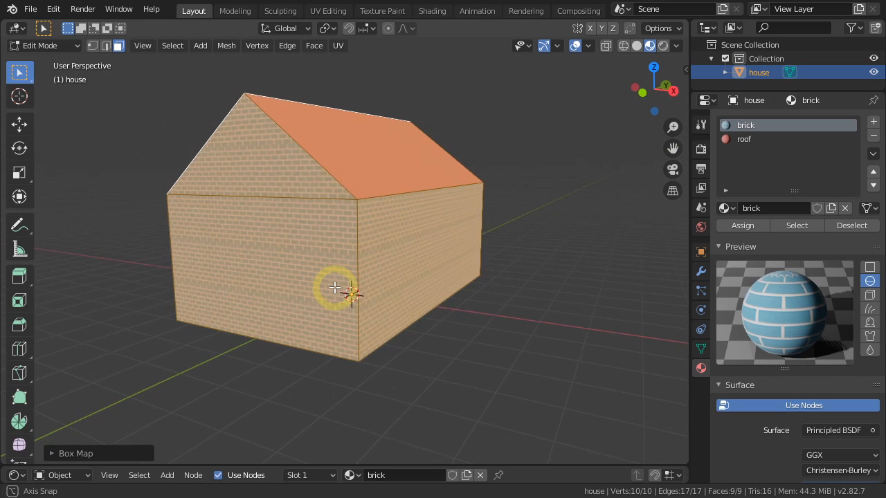
{"action": "scroll", "coordinate": [336, 288], "scroll_direction": "up", "scroll_amount": 1}
{"action": "scroll", "coordinate": [335, 288], "scroll_direction": "up", "scroll_amount": 1}
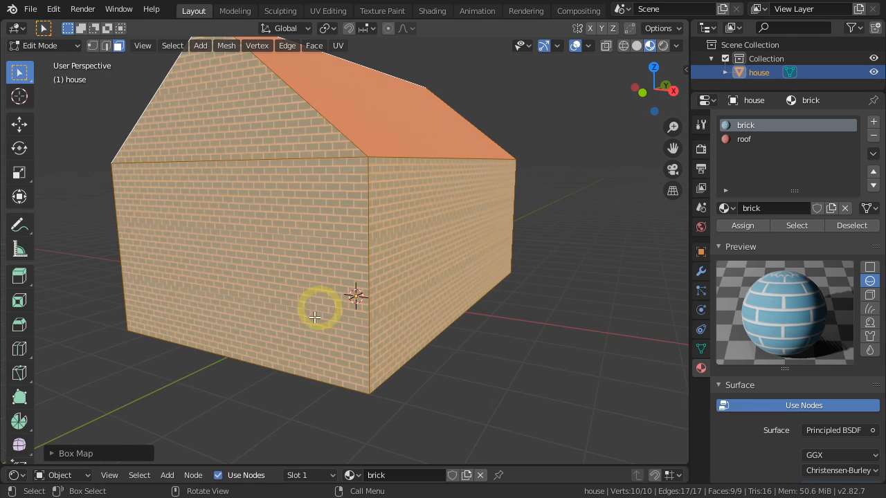
{"action": "left_click", "coordinate": [90, 452]}
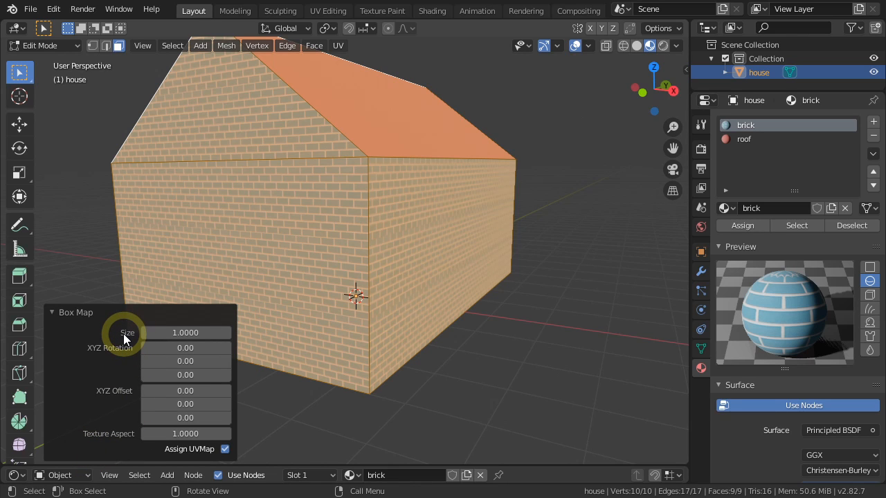
{"action": "left_click", "coordinate": [171, 333]}
{"action": "type", "text": "2"}
{"action": "key", "text": "Return"}
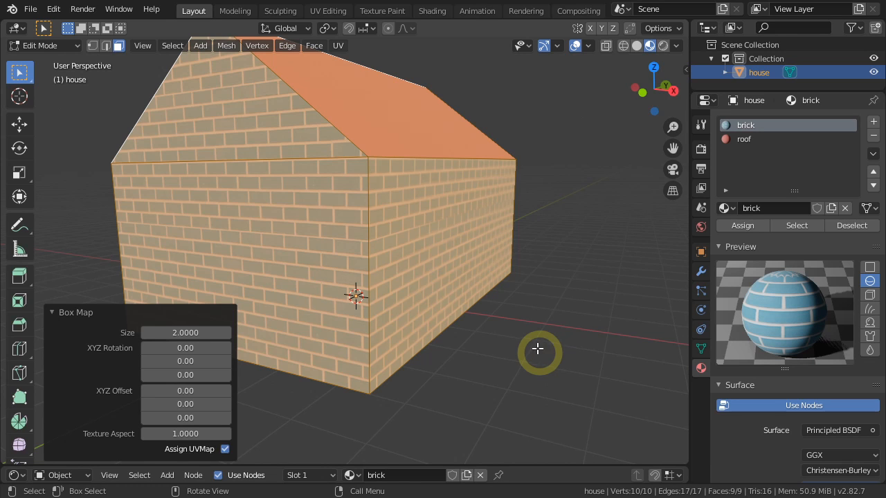
Step: Apply Cube Projection to the house faces for comparison, and reapply Magic UV's UVW Box mapping
{"action": "key", "text": "u"}
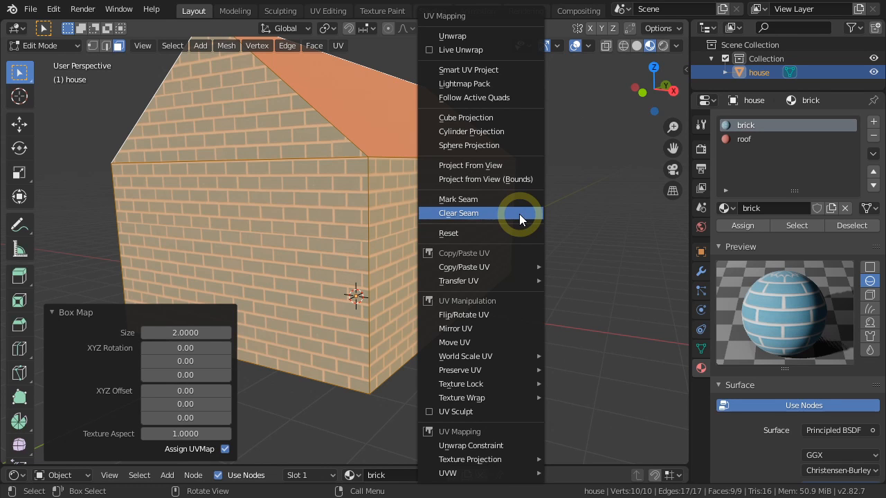
{"action": "left_click", "coordinate": [473, 119]}
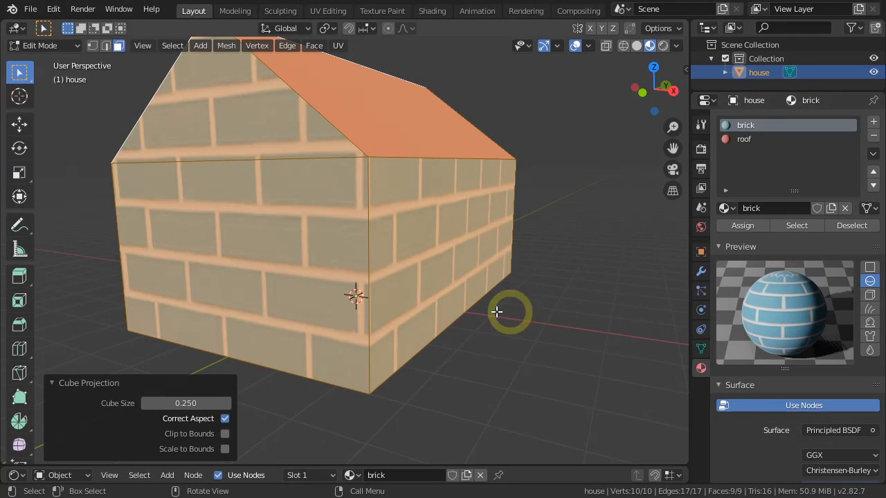
{"action": "key", "text": "u"}
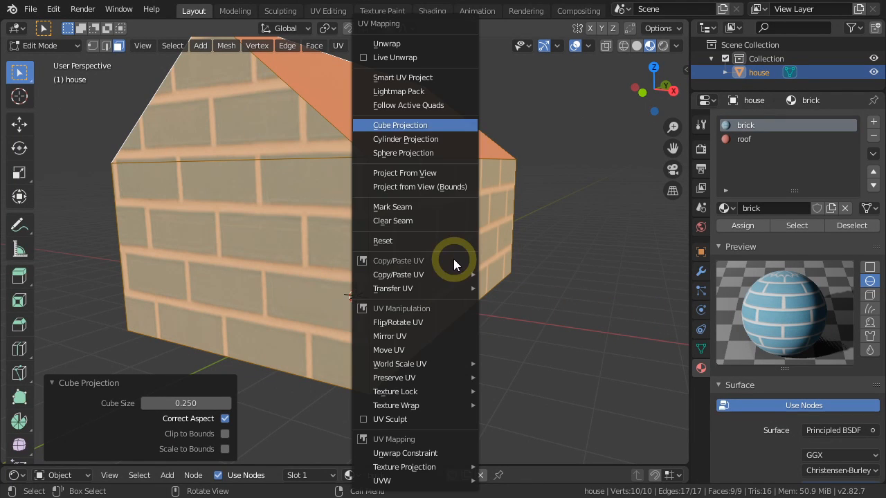
{"action": "mouse_move", "coordinate": [421, 482]}
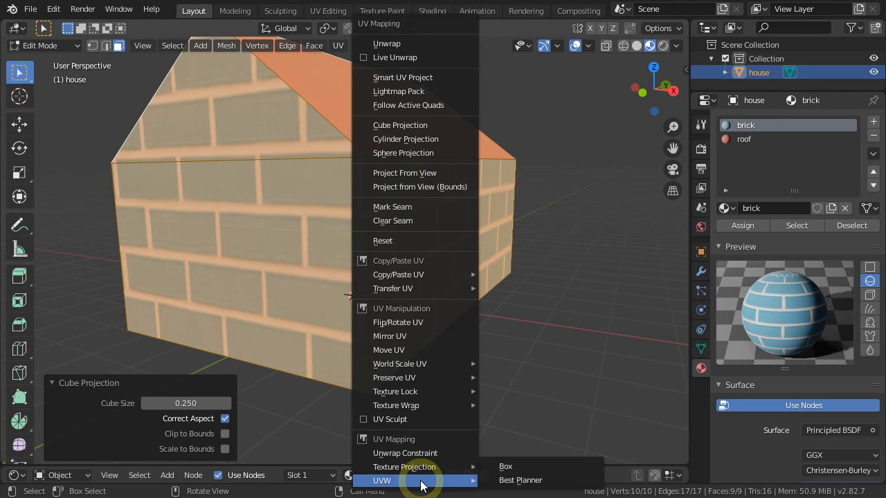
{"action": "left_click", "coordinate": [505, 467]}
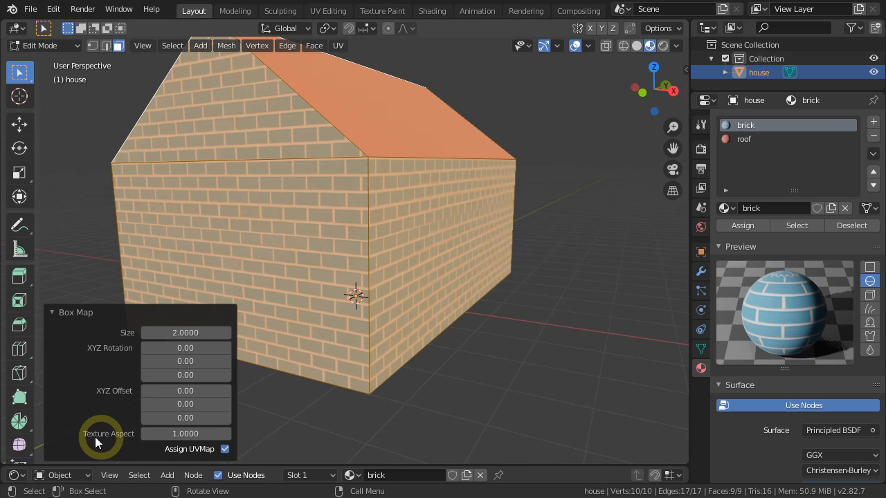
Step: Set the Box Map texture aspect to 1.5 and view the brick pattern on the long wall
{"action": "left_click", "coordinate": [177, 434]}
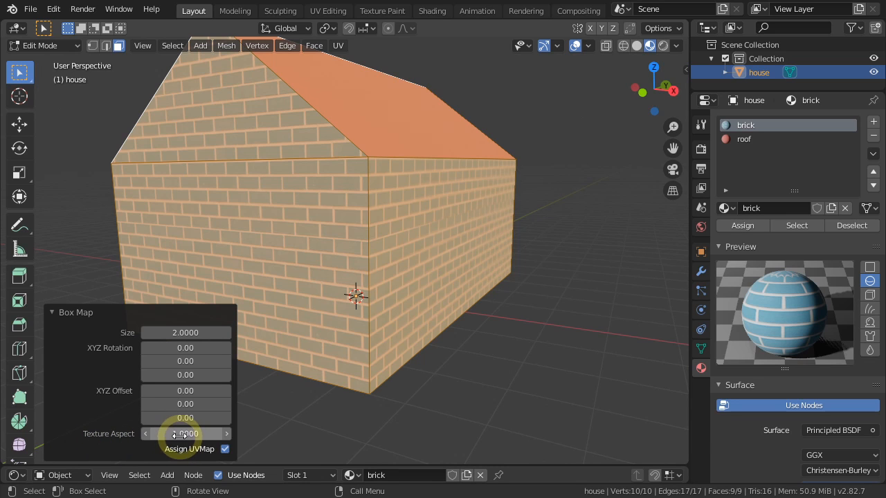
{"action": "type", "text": "1.5"}
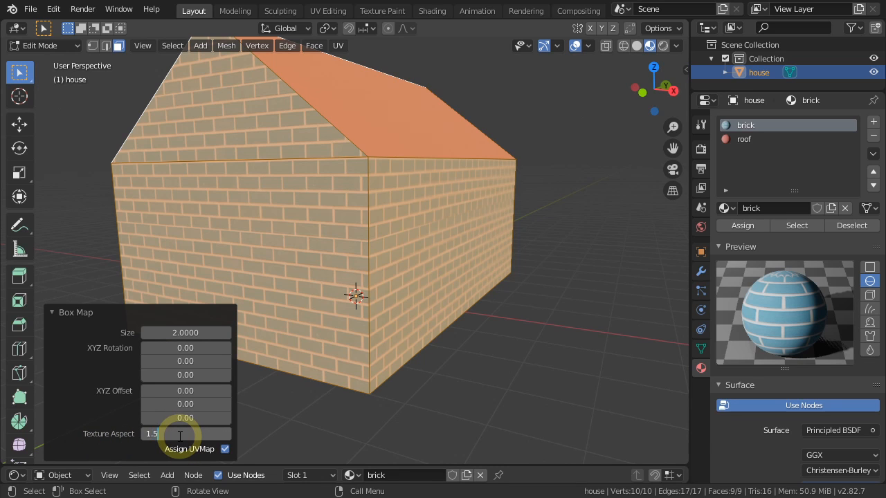
{"action": "key", "text": "Return"}
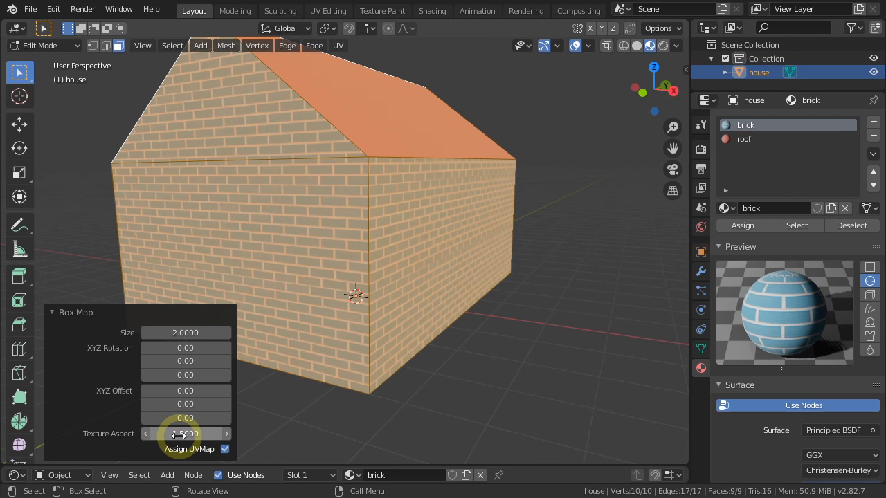
{"action": "middle_click_drag", "start_coordinate": [432, 297], "coordinate": [383, 300]}
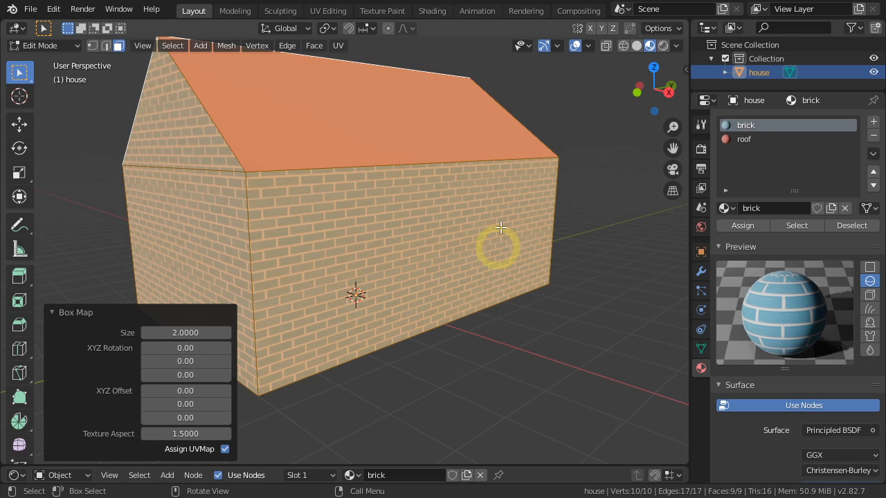
Step: Enlarge the shader editor to examine the brick material's nodes, and collapse it again
{"action": "left_click_drag", "start_coordinate": [398, 466], "coordinate": [440, 168]}
{"action": "middle_click_drag", "start_coordinate": [311, 415], "coordinate": [382, 422]}
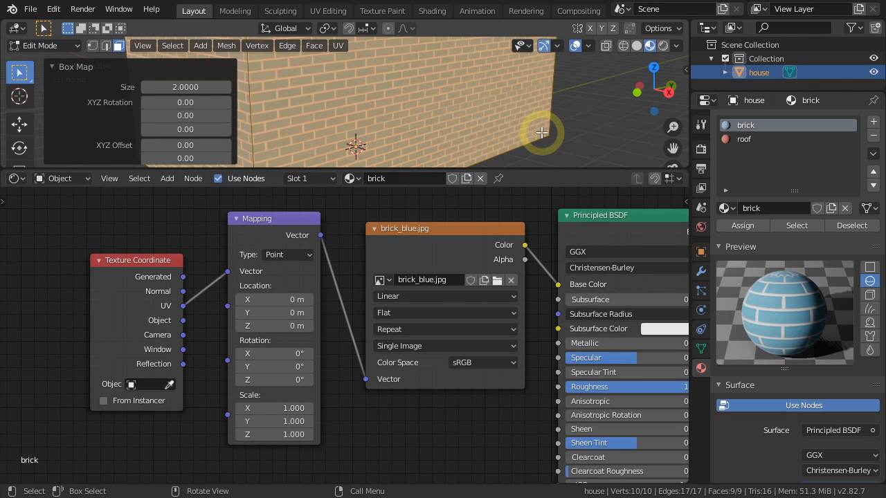
{"action": "left_click_drag", "start_coordinate": [530, 168], "coordinate": [546, 495]}
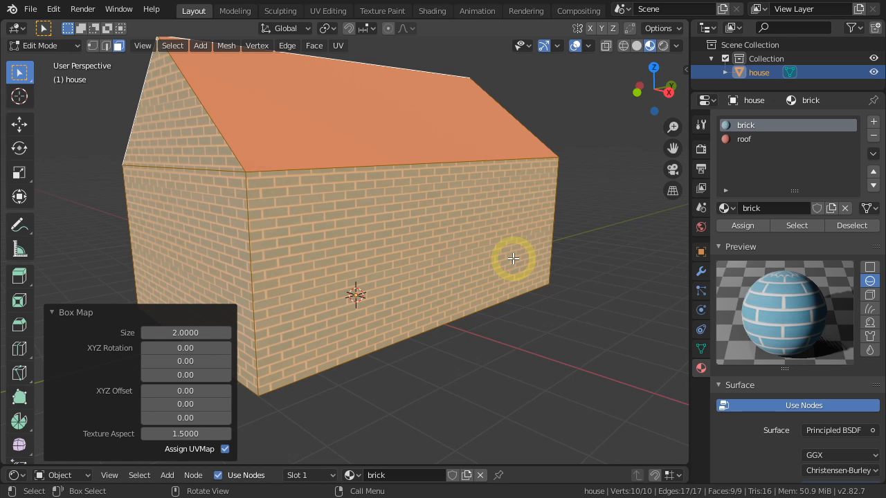
{"action": "key", "text": "u"}
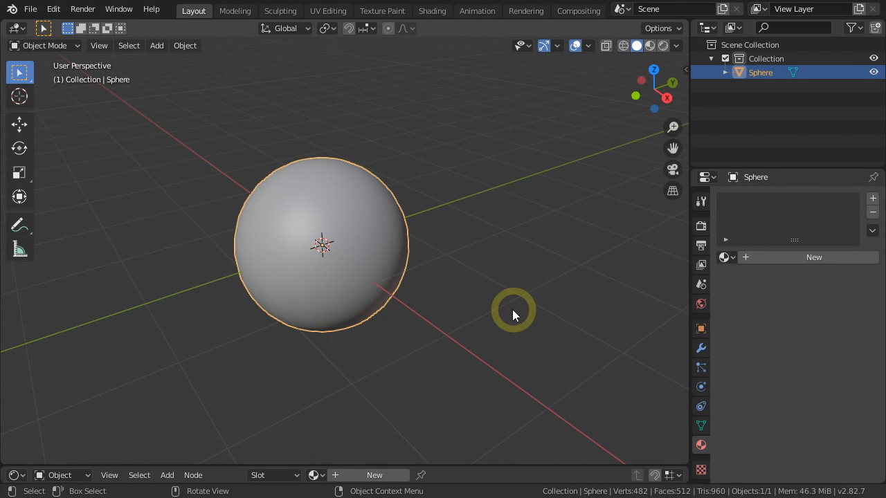
Step: Delete the sphere's UV map and create a new material for the sphere
{"action": "left_click", "coordinate": [701, 425]}
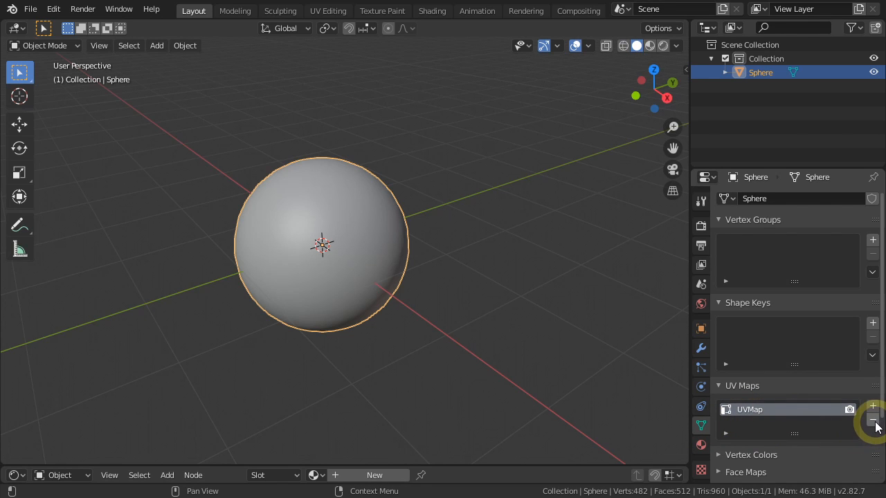
{"action": "left_click", "coordinate": [873, 420]}
{"action": "left_click", "coordinate": [703, 445]}
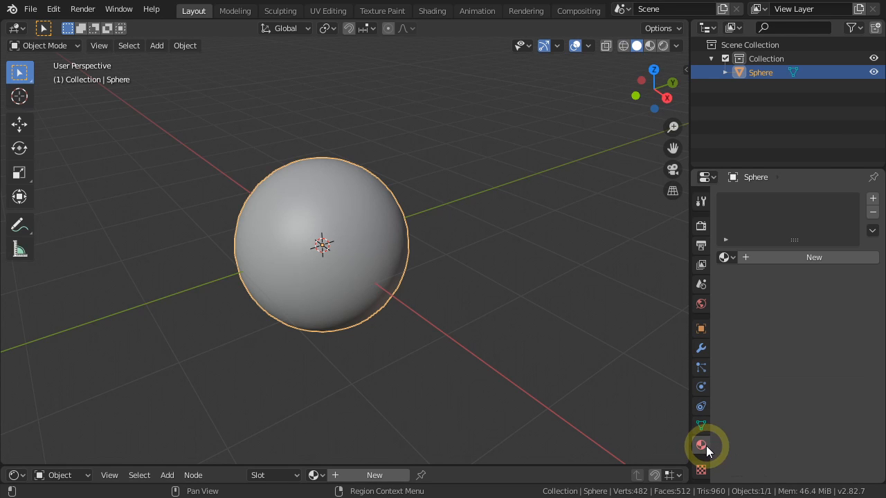
{"action": "left_click", "coordinate": [800, 258]}
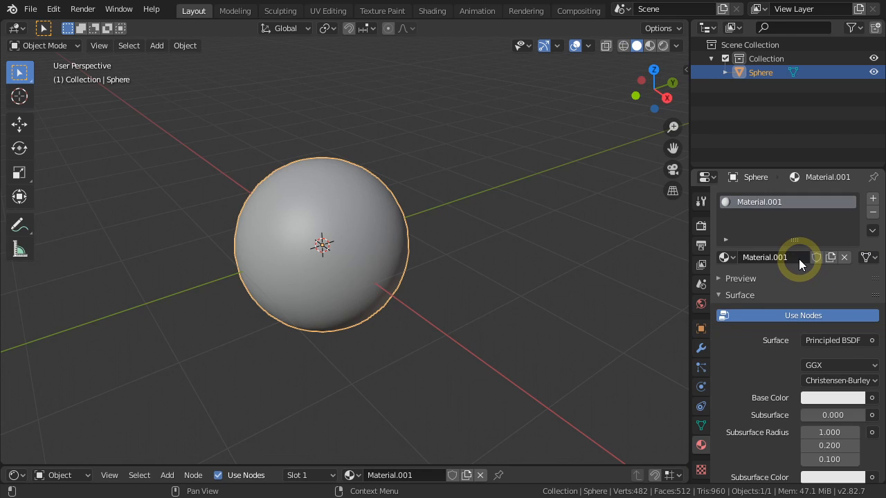
Step: Use the image texture 1115910632.jpg for the material's base color and set its projection to Box
{"action": "left_click", "coordinate": [872, 398]}
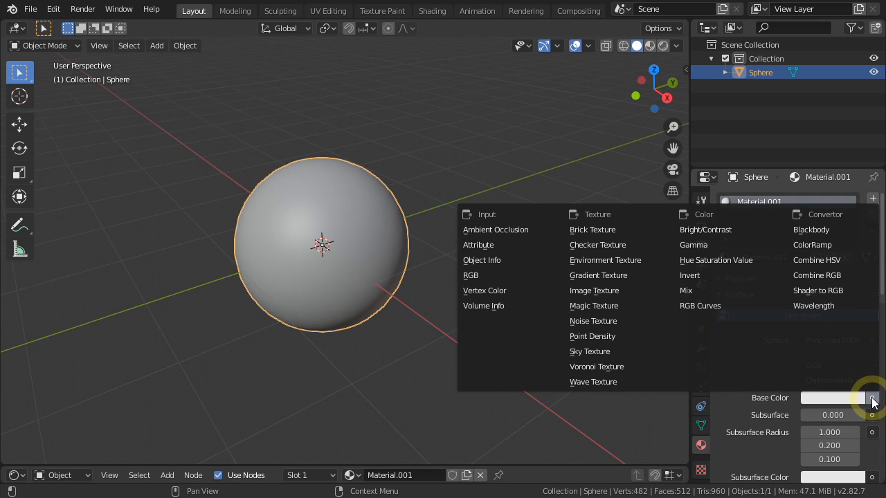
{"action": "left_click", "coordinate": [602, 291]}
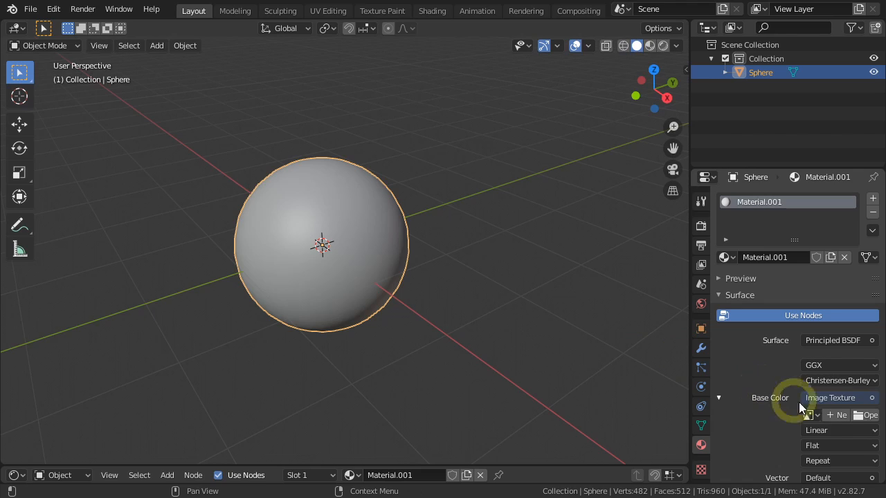
{"action": "left_click", "coordinate": [866, 415]}
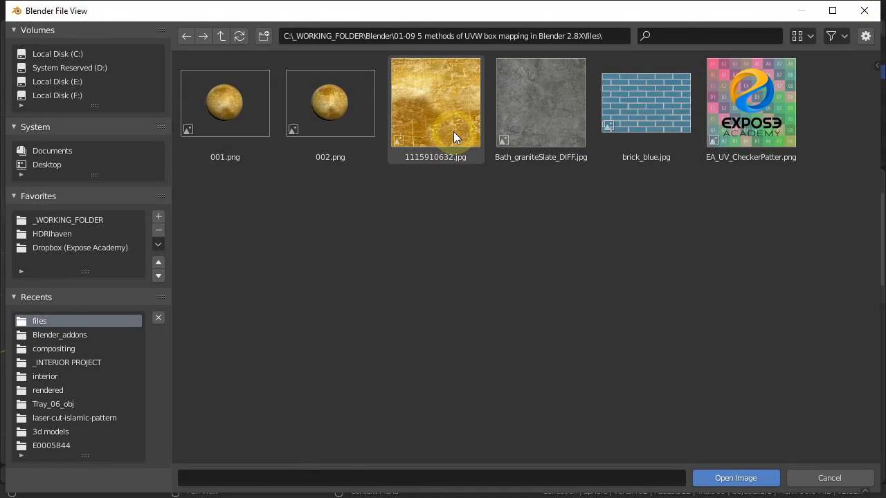
{"action": "double_click", "coordinate": [454, 131]}
{"action": "scroll", "coordinate": [765, 452], "scroll_direction": "down", "scroll_amount": 3}
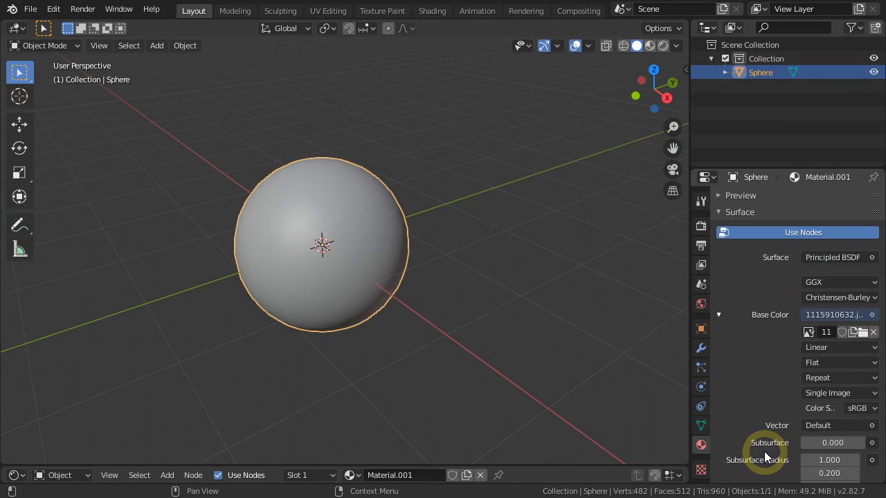
{"action": "left_click", "coordinate": [826, 363]}
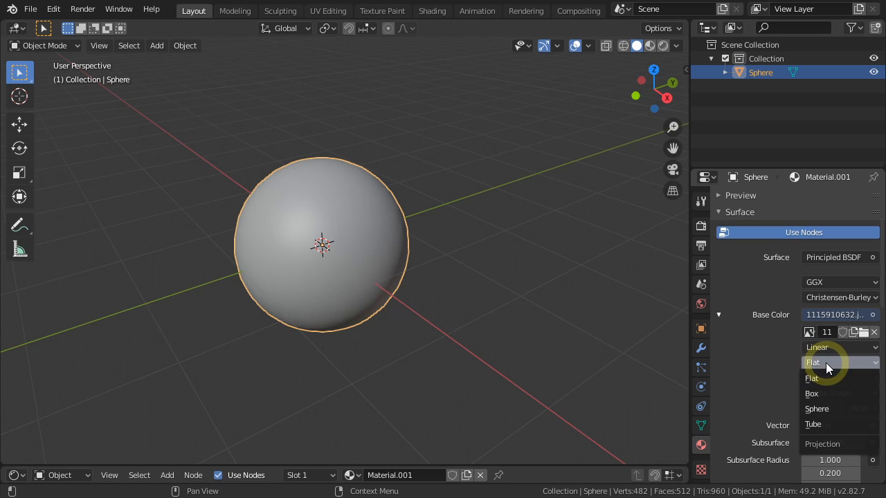
{"action": "left_click", "coordinate": [821, 393]}
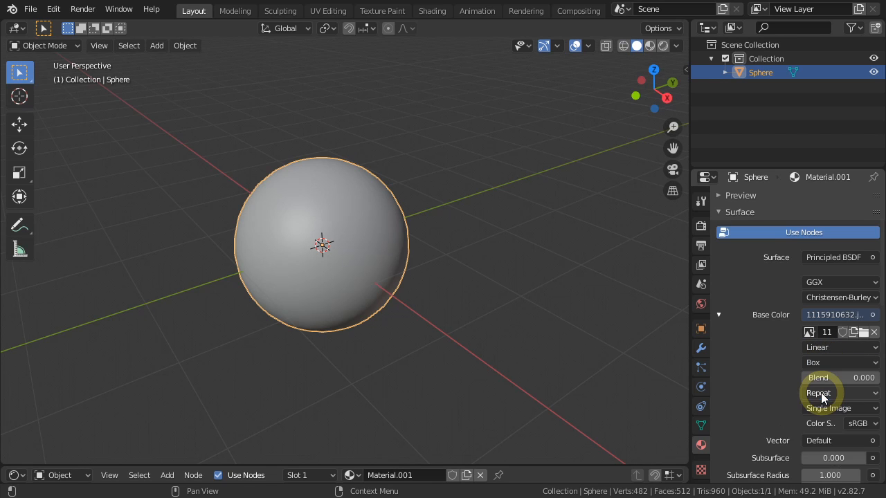
Step: Enlarge the shader editor and add a Mapping node in front of the image texture node
{"action": "left_click_drag", "start_coordinate": [576, 466], "coordinate": [560, 210]}
{"action": "scroll", "coordinate": [269, 345], "scroll_direction": "up", "scroll_amount": 5}
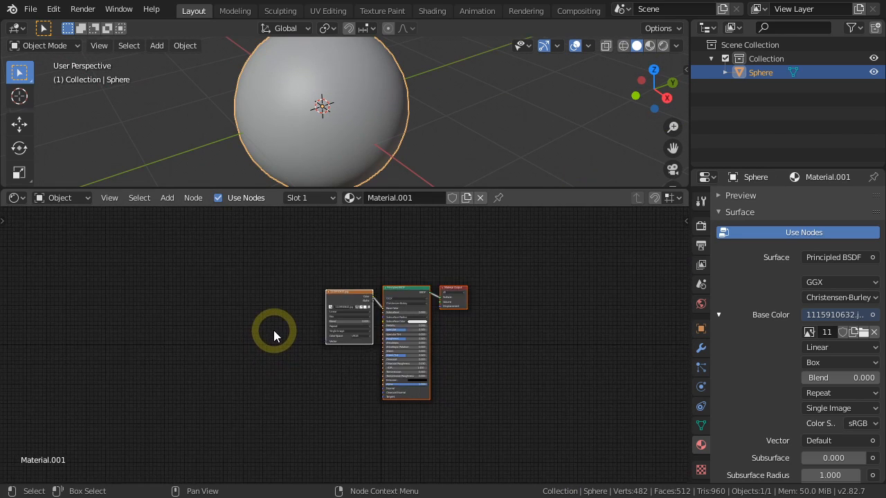
{"action": "scroll", "coordinate": [273, 330], "scroll_direction": "up", "scroll_amount": 1}
{"action": "key", "text": "shift+a"}
{"action": "left_click", "coordinate": [256, 319]}
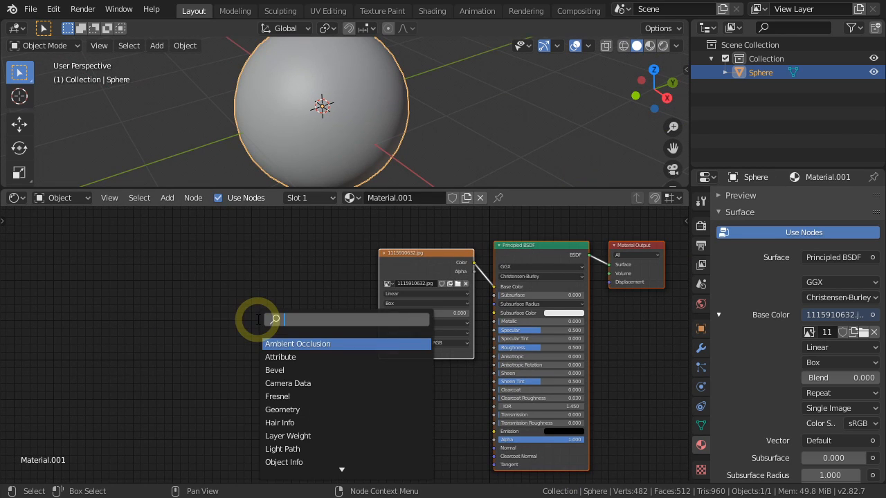
{"action": "type", "text": "map"}
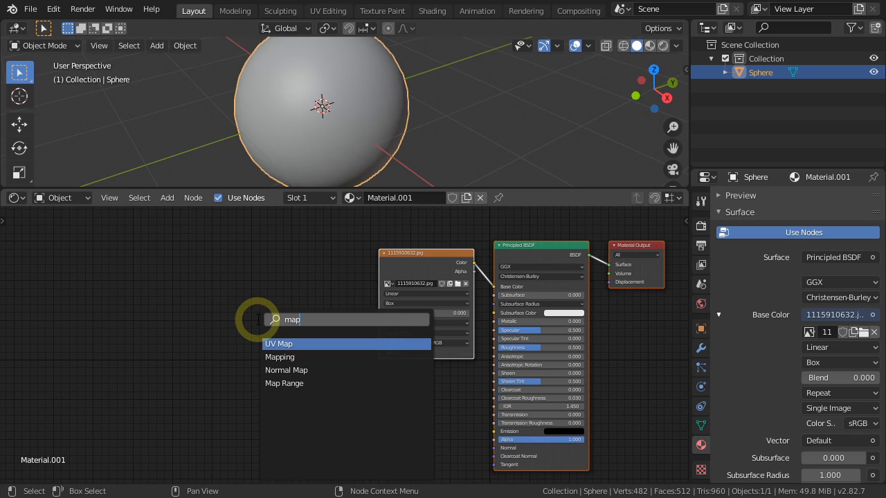
{"action": "left_click", "coordinate": [280, 357]}
{"action": "left_click", "coordinate": [280, 255]}
Step: Add a Texture Coordinate node before the Mapping node and connect its Generated output to the Mapping node's Vector input
{"action": "key", "text": "shift+a"}
{"action": "left_click", "coordinate": [197, 299]}
{"action": "type", "text": "tex"}
{"action": "left_click", "coordinate": [228, 323]}
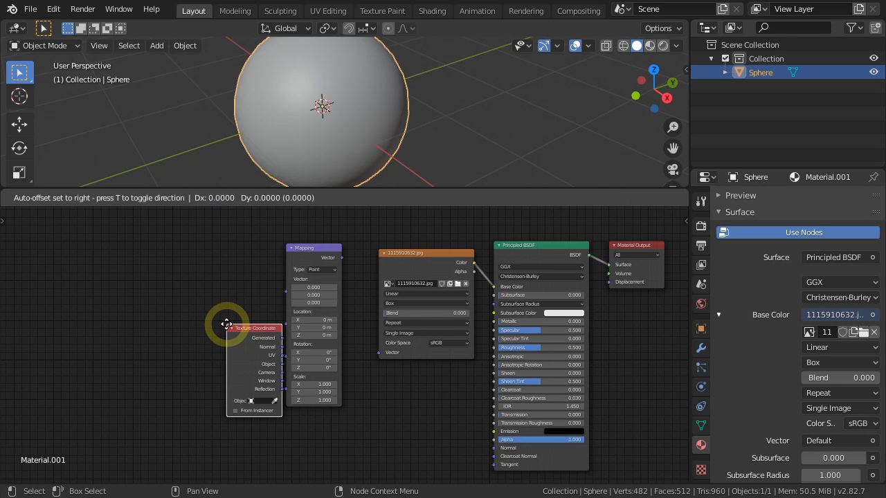
{"action": "left_click", "coordinate": [189, 288]}
{"action": "scroll", "coordinate": [272, 320], "scroll_direction": "up", "scroll_amount": 4}
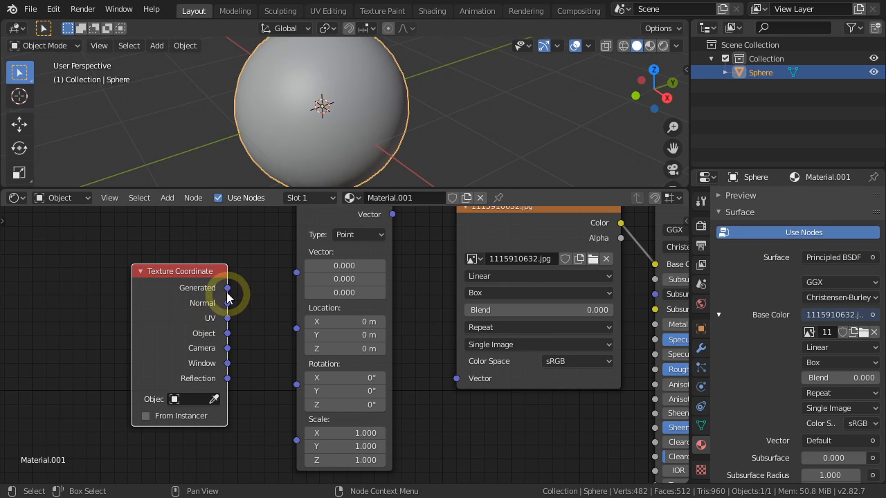
{"action": "left_click_drag", "start_coordinate": [234, 287], "coordinate": [297, 274]}
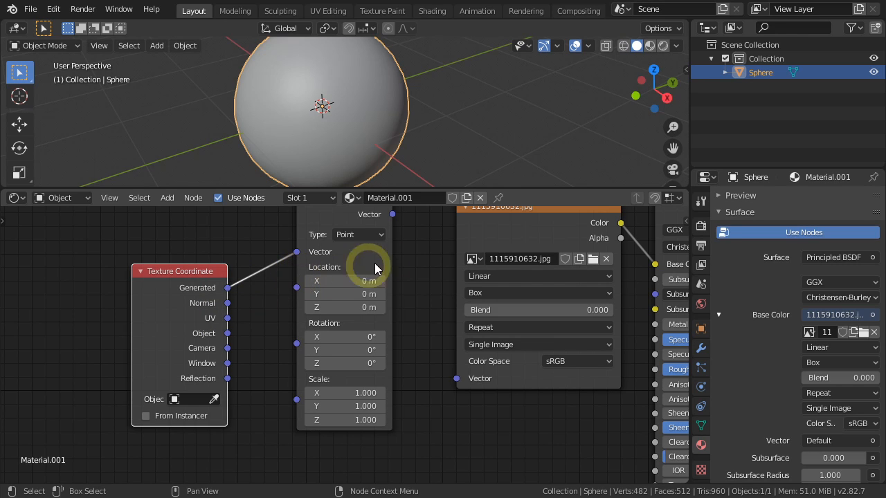
Step: Connect the Mapping node's Vector output to the image texture's Vector input and display the sphere in Material Preview shading
{"action": "left_click_drag", "start_coordinate": [392, 214], "coordinate": [455, 379]}
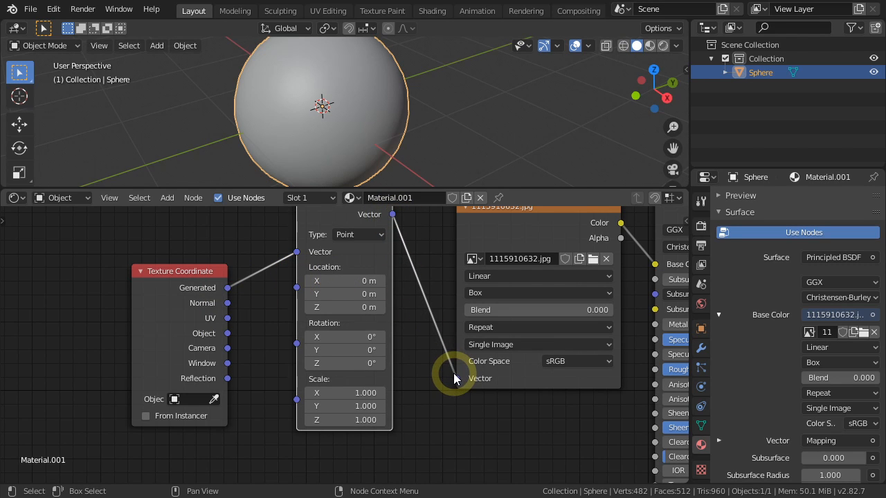
{"action": "left_click", "coordinate": [650, 46]}
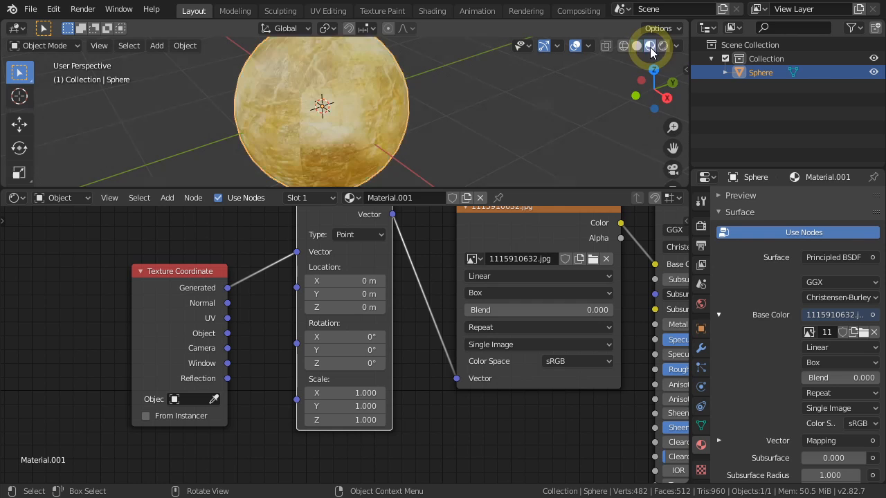
Step: Enlarge the 3D viewport and set the image texture's Box projection Blend to about 0.318 to soften the seams on the sphere
{"action": "left_click_drag", "start_coordinate": [450, 188], "coordinate": [398, 310]}
{"action": "middle_click_drag", "start_coordinate": [396, 273], "coordinate": [362, 186]}
{"action": "middle_click_drag", "start_coordinate": [420, 390], "coordinate": [356, 423]}
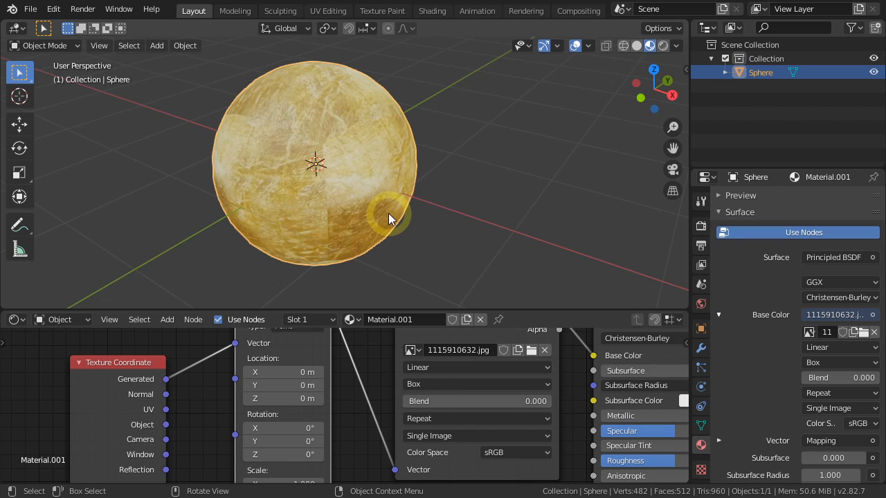
{"action": "mouse_move", "coordinate": [435, 400]}
{"action": "left_mouse_down"}
{"action": "mouse_move", "coordinate": [484, 403]}
{"action": "mouse_move", "coordinate": [437, 405]}
{"action": "mouse_move", "coordinate": [475, 403]}
{"action": "mouse_move", "coordinate": [450, 407]}
{"action": "left_mouse_up"}
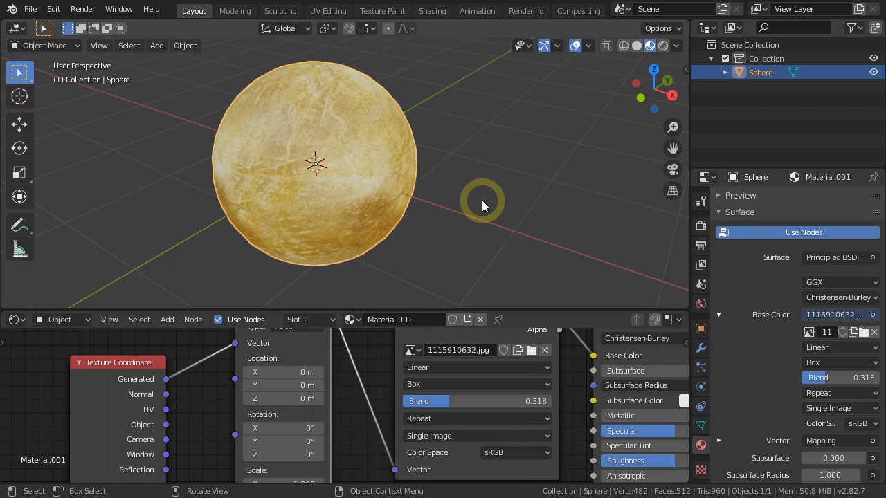
Step: Add a cube beside the sphere and assign the existing Material.001 to it
{"action": "scroll", "coordinate": [524, 200], "scroll_direction": "down", "scroll_amount": 4}
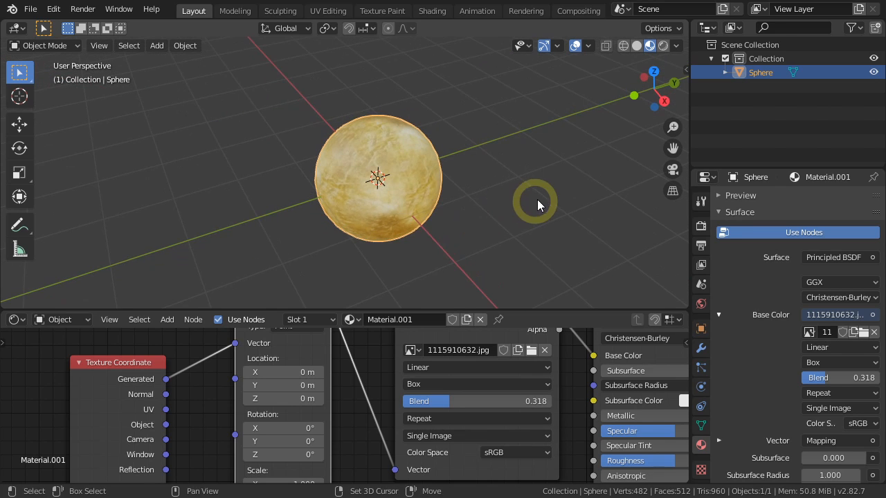
{"action": "middle_click_drag", "start_coordinate": [532, 200], "coordinate": [430, 205]}
{"action": "key", "text": "shift+a"}
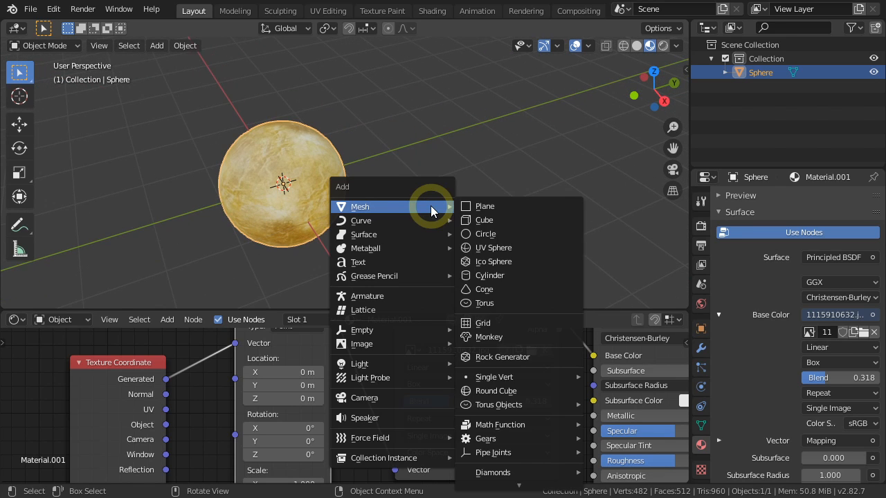
{"action": "left_click", "coordinate": [482, 218]}
{"action": "key", "text": "g"}
{"action": "left_click", "coordinate": [625, 173]}
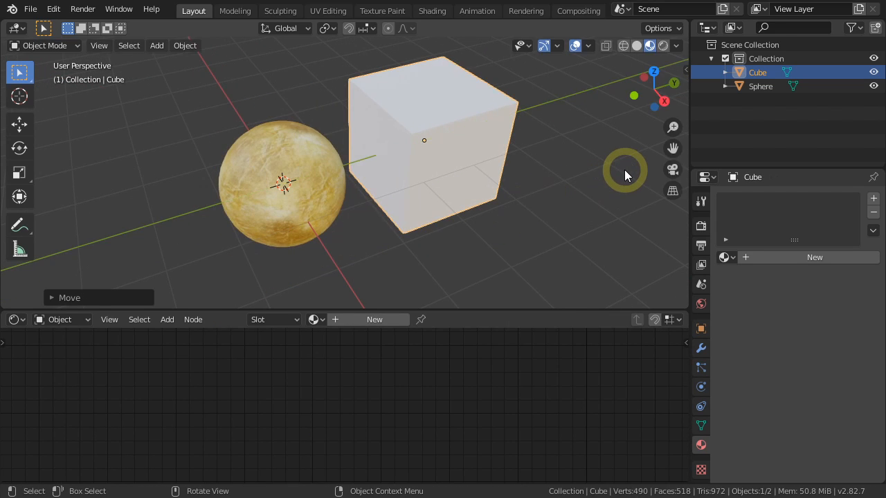
{"action": "left_click", "coordinate": [725, 257]}
{"action": "left_click", "coordinate": [706, 292]}
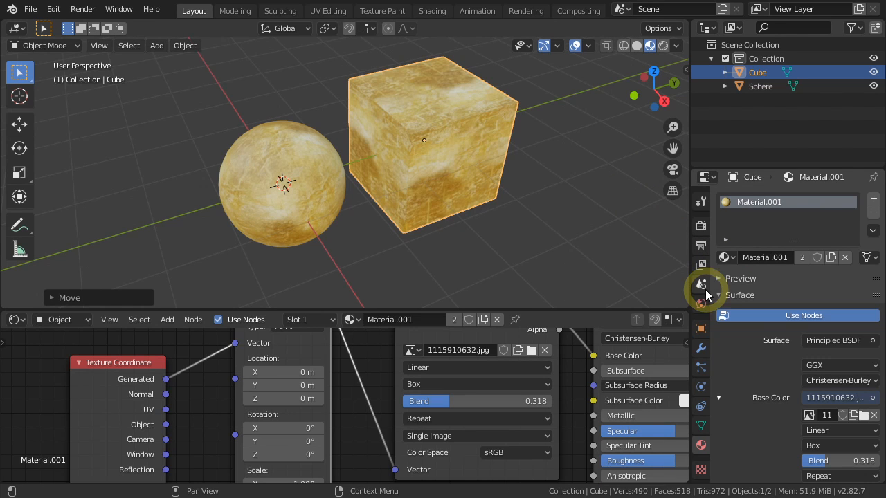
Step: Duplicate the textured cube and place the copy farther along the Y axis, leaving a gap between them
{"action": "middle_click_drag", "start_coordinate": [544, 206], "coordinate": [383, 243], "text": "shift"}
{"action": "key", "text": "shift+d"}
{"action": "key", "text": "y"}
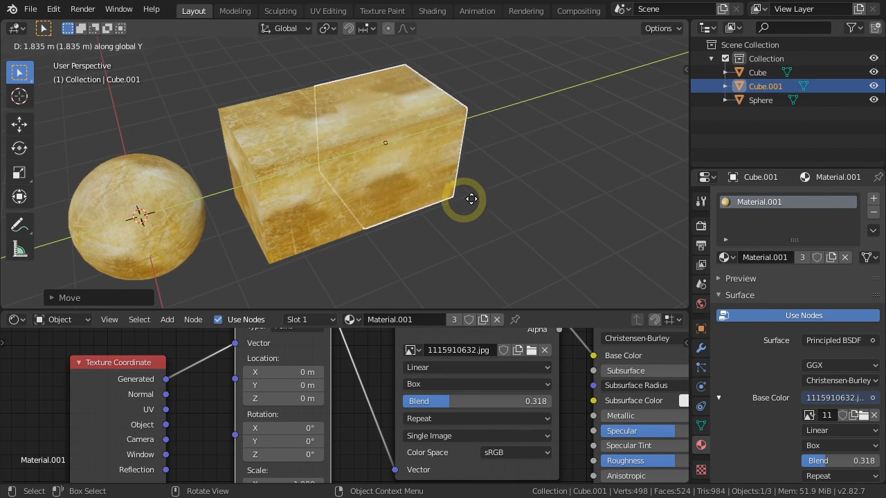
{"action": "left_click", "coordinate": [543, 182]}
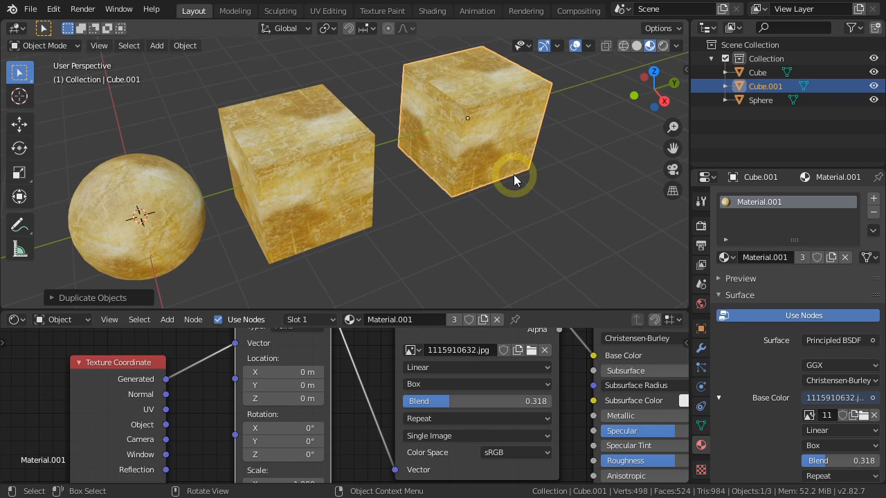
Step: Extrude the duplicate cube's +X face outward to form a long box and return to Object Mode
{"action": "middle_click_drag", "start_coordinate": [439, 232], "coordinate": [415, 208]}
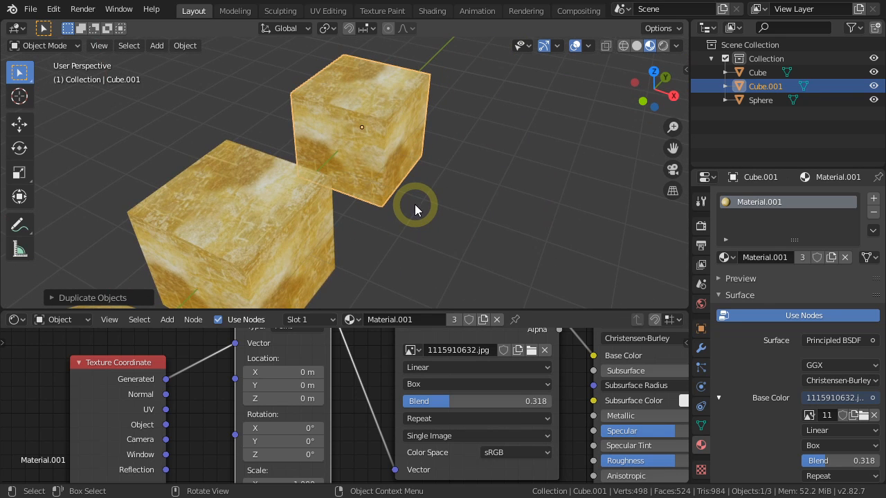
{"action": "key", "text": "Tab"}
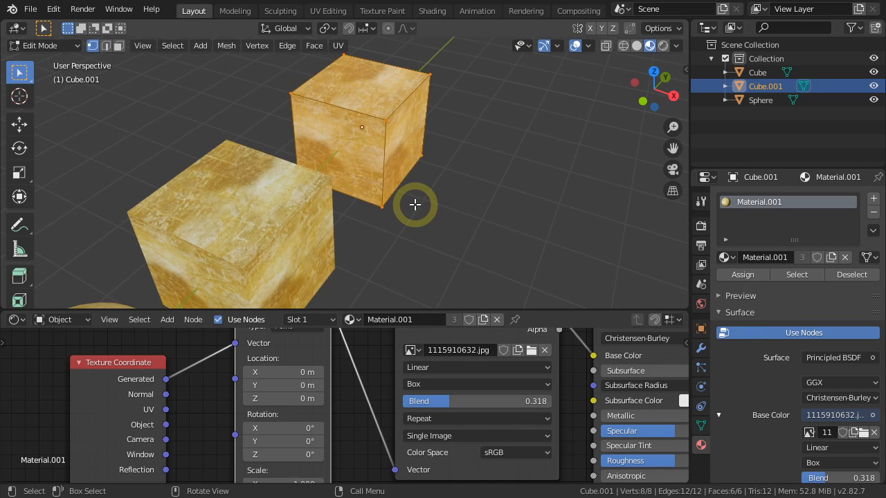
{"action": "key", "text": "3"}
{"action": "left_click", "coordinate": [414, 155]}
{"action": "scroll", "coordinate": [418, 183], "scroll_direction": "down", "scroll_amount": 4}
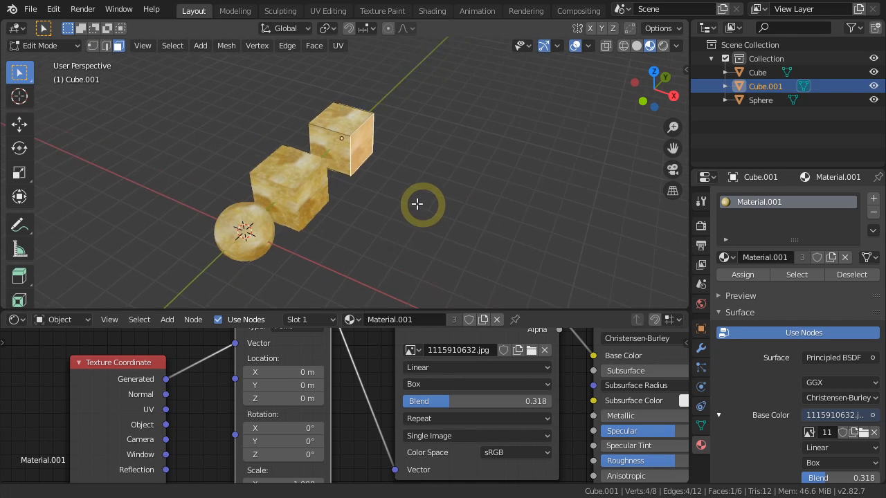
{"action": "scroll", "coordinate": [370, 173], "scroll_direction": "up", "scroll_amount": 3}
{"action": "key", "text": "e"}
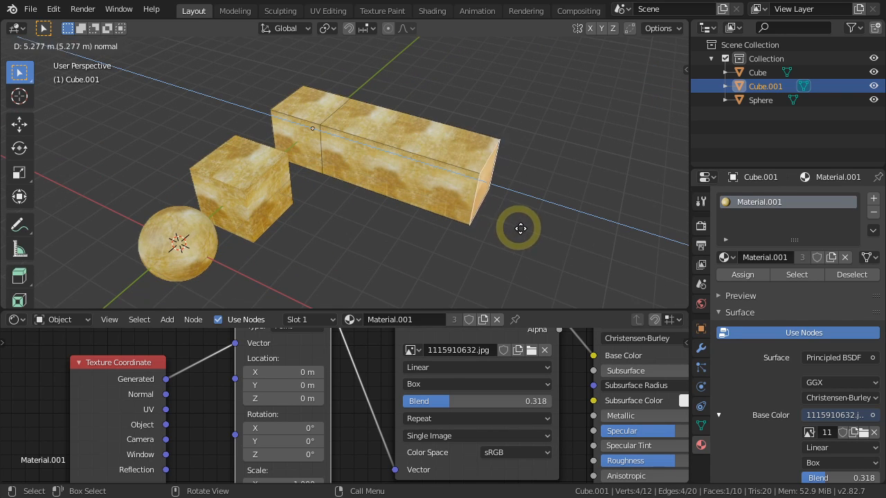
{"action": "left_click", "coordinate": [555, 239]}
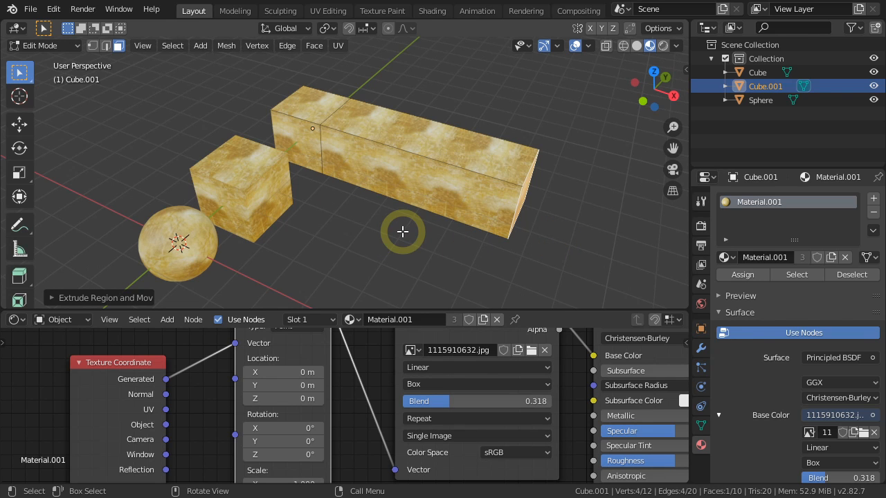
{"action": "key", "text": "Tab"}
{"action": "middle_click_drag", "start_coordinate": [383, 247], "coordinate": [391, 227]}
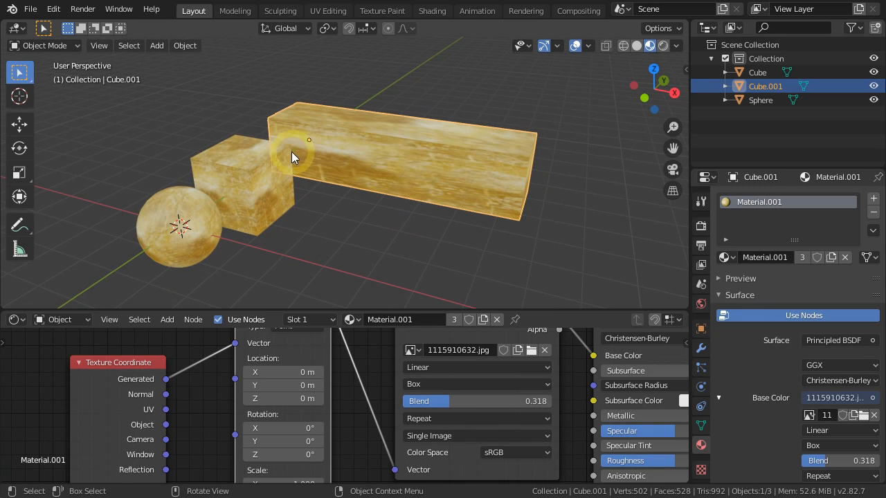
{"action": "middle_click_drag", "start_coordinate": [378, 233], "coordinate": [348, 242]}
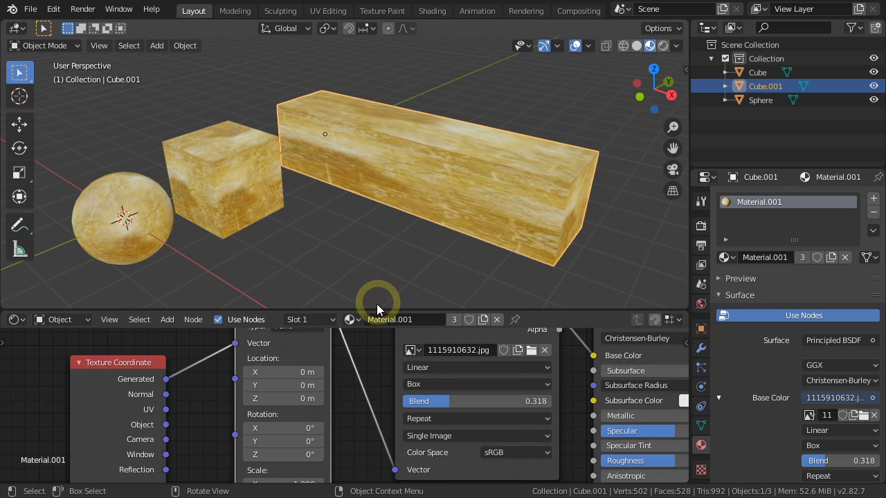
Step: Enlarge the shader editor and set the Mapping node's Z rotation to 90°
{"action": "left_click_drag", "start_coordinate": [376, 310], "coordinate": [379, 245]}
{"action": "middle_click_drag", "start_coordinate": [371, 328], "coordinate": [349, 373]}
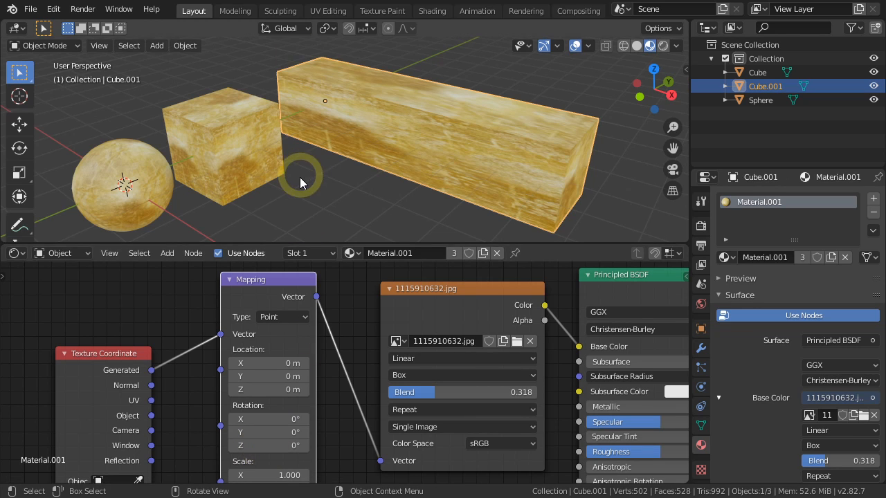
{"action": "left_click_drag", "start_coordinate": [253, 446], "coordinate": [26, 450]}
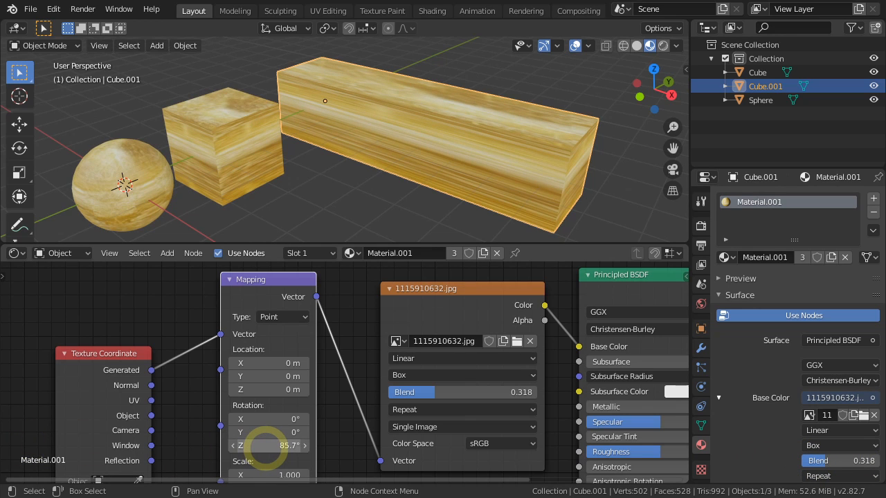
{"action": "left_click", "coordinate": [265, 445]}
{"action": "type", "text": "90"}
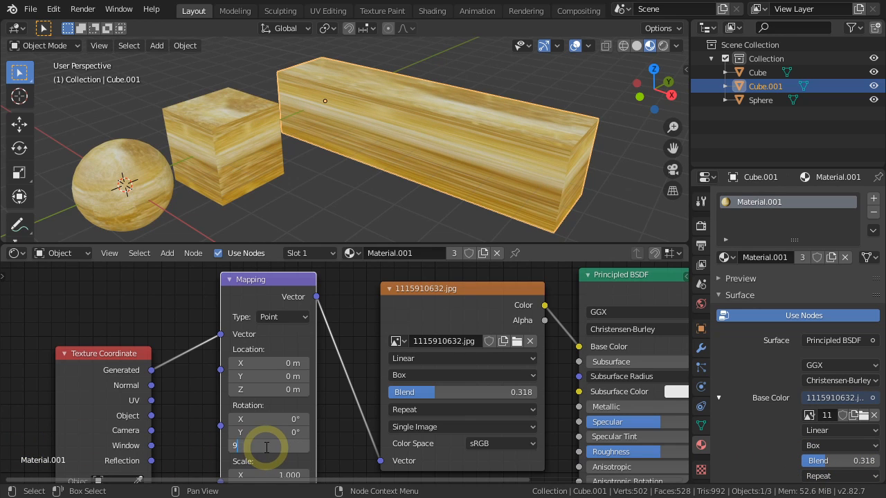
{"action": "key", "text": "Return"}
{"action": "mouse_move", "coordinate": [286, 190]}
{"action": "middle_mouse_down"}
{"action": "mouse_move", "coordinate": [184, 182]}
{"action": "mouse_move", "coordinate": [324, 186]}
{"action": "mouse_move", "coordinate": [291, 193]}
{"action": "middle_mouse_up"}
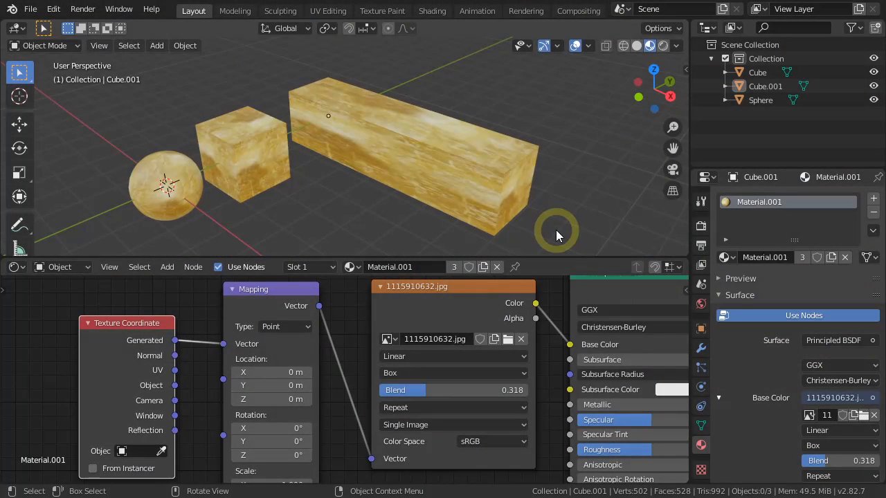
Step: Hide the first cube and the sphere, and replace the long box's texture image with EA_UV_CheckerPatter.png
{"action": "left_click", "coordinate": [873, 73]}
{"action": "left_click", "coordinate": [873, 100]}
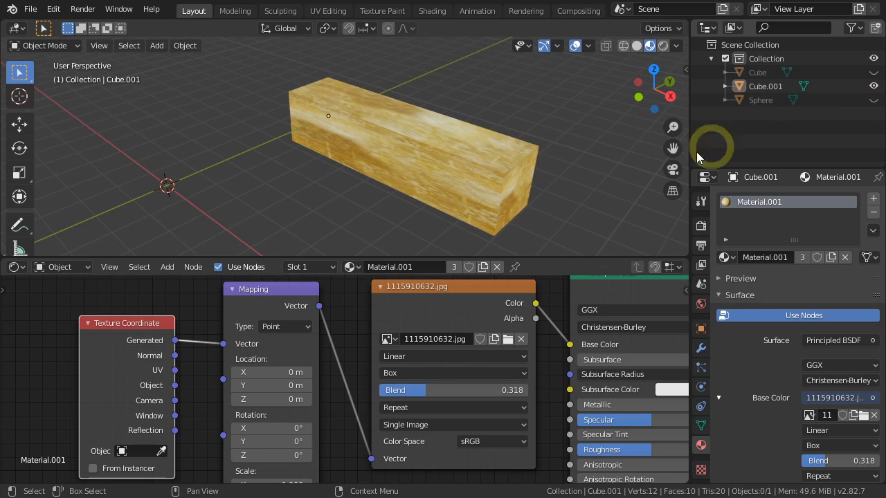
{"action": "left_click", "coordinate": [482, 204]}
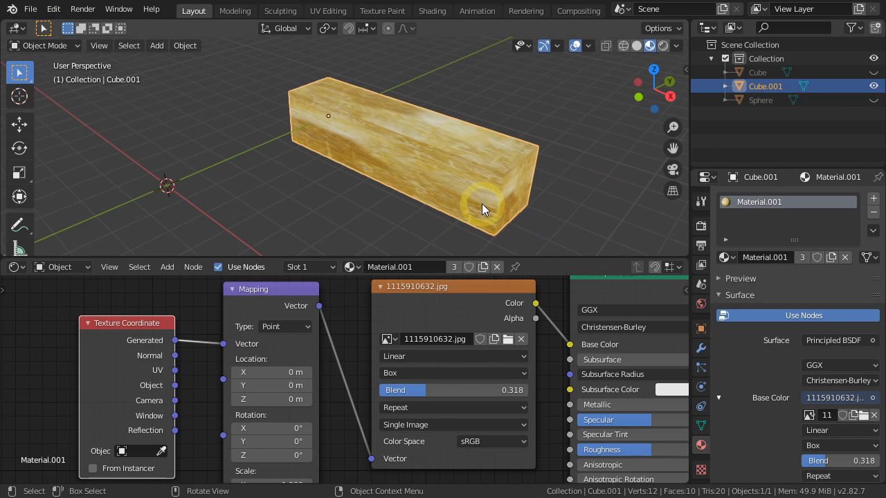
{"action": "left_click", "coordinate": [507, 339]}
{"action": "double_click", "coordinate": [733, 131]}
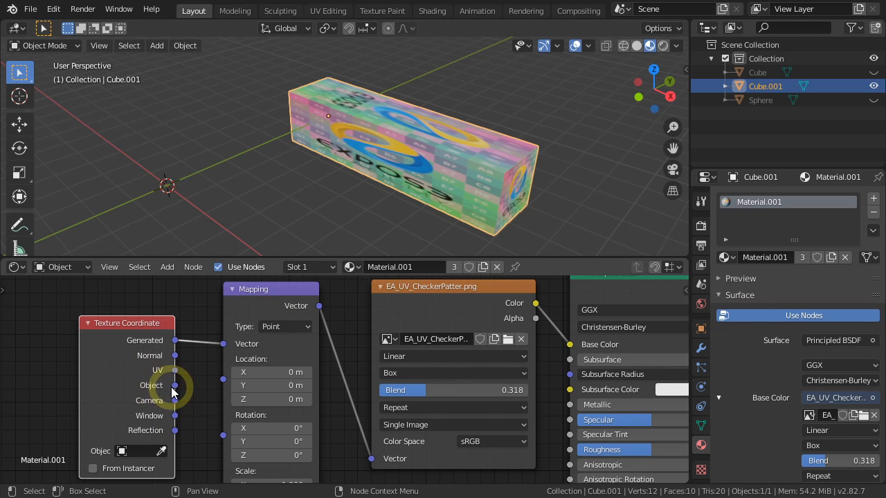
Step: Feed the Mapping node's Vector input from the Texture Coordinate node's Object output and inspect the checker pattern on the long box
{"action": "left_click_drag", "start_coordinate": [175, 386], "coordinate": [225, 355]}
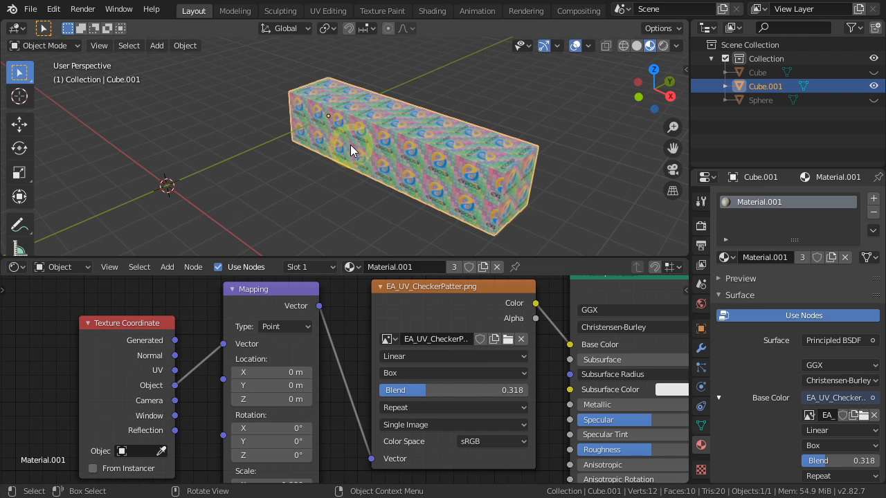
{"action": "scroll", "coordinate": [351, 171], "scroll_direction": "up", "scroll_amount": 2}
{"action": "middle_click_drag", "start_coordinate": [375, 185], "coordinate": [385, 176]}
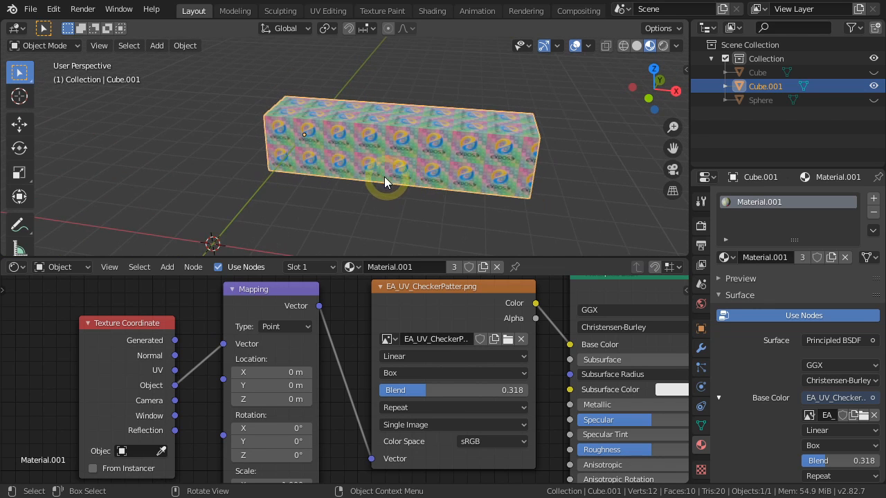
{"action": "scroll", "coordinate": [366, 174], "scroll_direction": "up", "scroll_amount": 4}
{"action": "scroll", "coordinate": [434, 166], "scroll_direction": "down", "scroll_amount": 3}
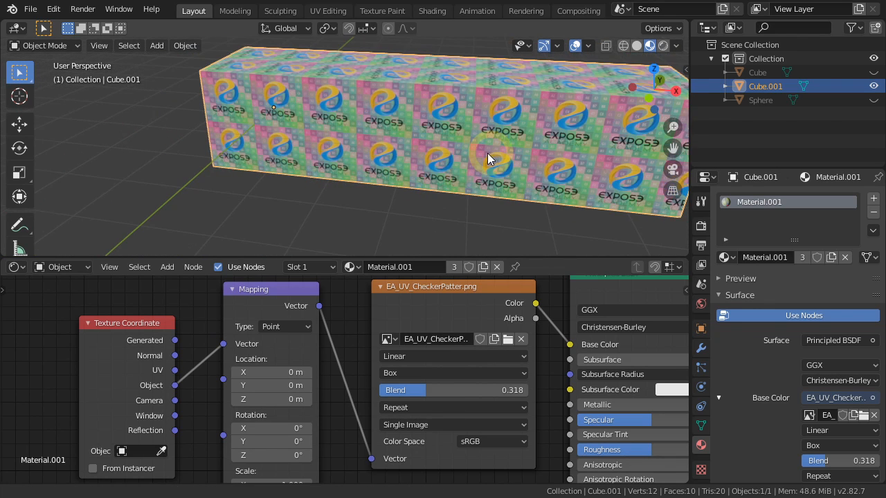
{"action": "middle_click_drag", "start_coordinate": [487, 153], "coordinate": [408, 188]}
Step: In Edit Mode, extrude the top face of the box's long section upward to about double its height
{"action": "key", "text": "Tab"}
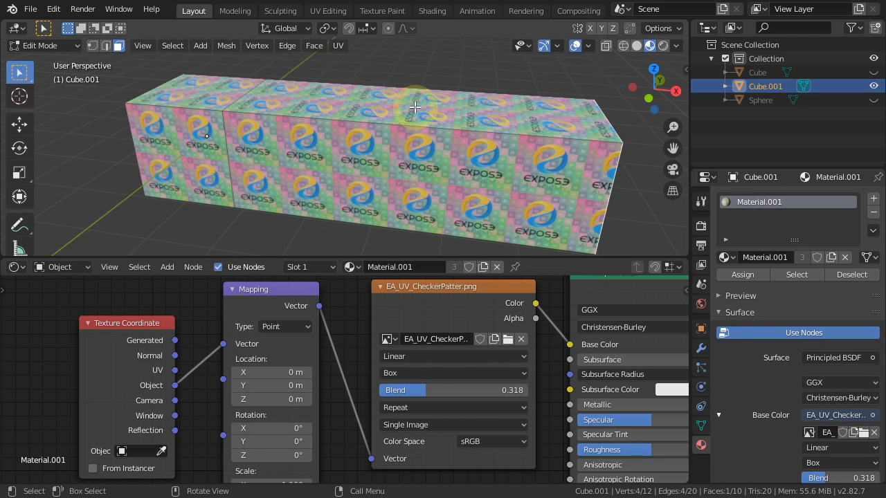
{"action": "scroll", "coordinate": [435, 131], "scroll_direction": "down", "scroll_amount": 3}
{"action": "middle_click_drag", "start_coordinate": [434, 130], "coordinate": [463, 161], "text": "shift"}
{"action": "key", "text": "e"}
{"action": "left_click", "coordinate": [425, 160]}
Step: Move both +X end faces outward along the X axis to lengthen the box, and return to Object Mode
{"action": "left_click", "coordinate": [463, 161]}
{"action": "key", "text": "g"}
{"action": "key", "text": "x"}
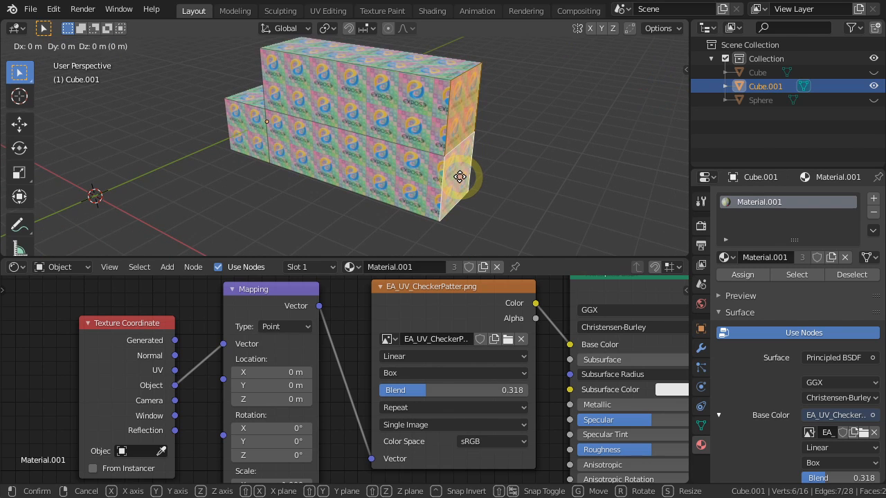
{"action": "left_click", "coordinate": [572, 195]}
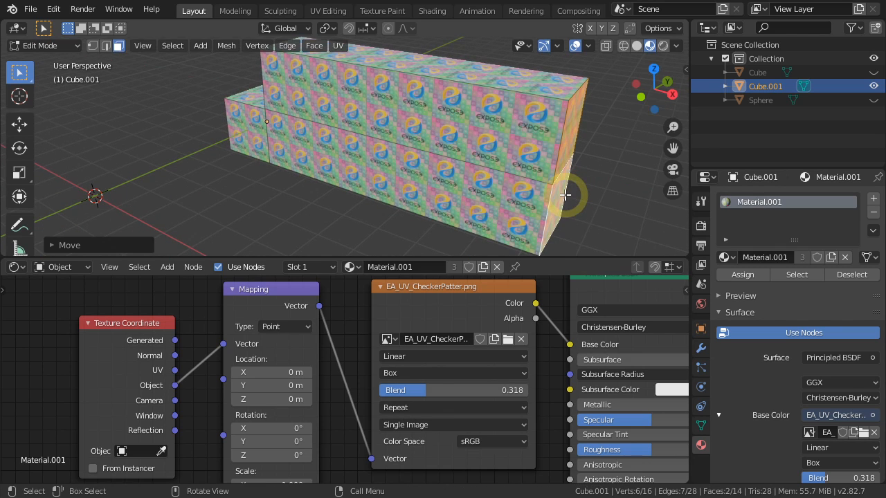
{"action": "key", "text": "Tab"}
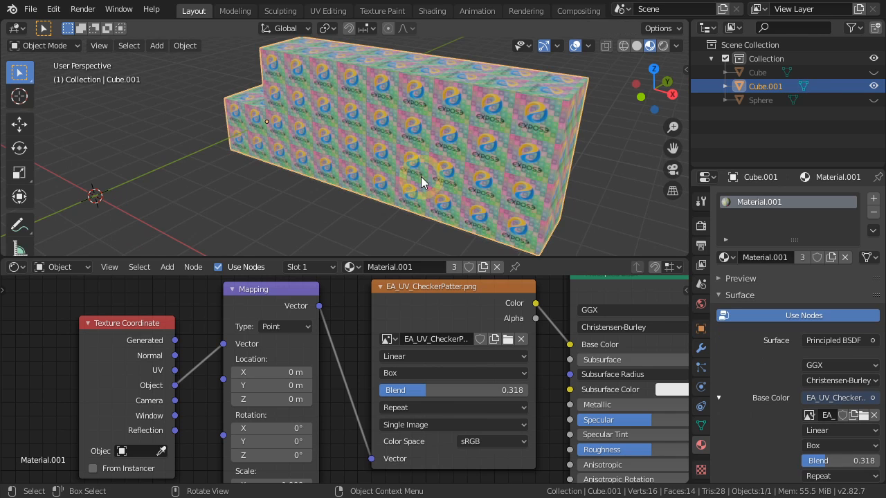
Step: Add a cube-shaped empty at the 3D cursor
{"action": "left_click", "coordinate": [255, 168]}
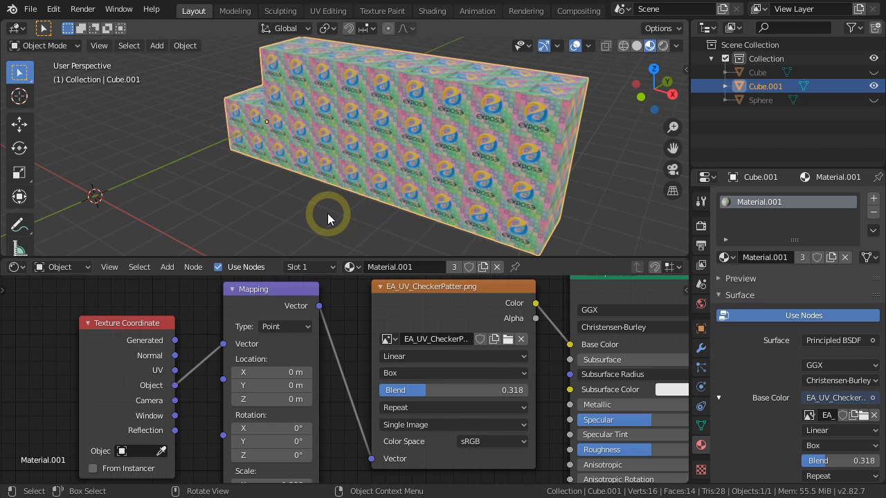
{"action": "key", "text": "shift+a"}
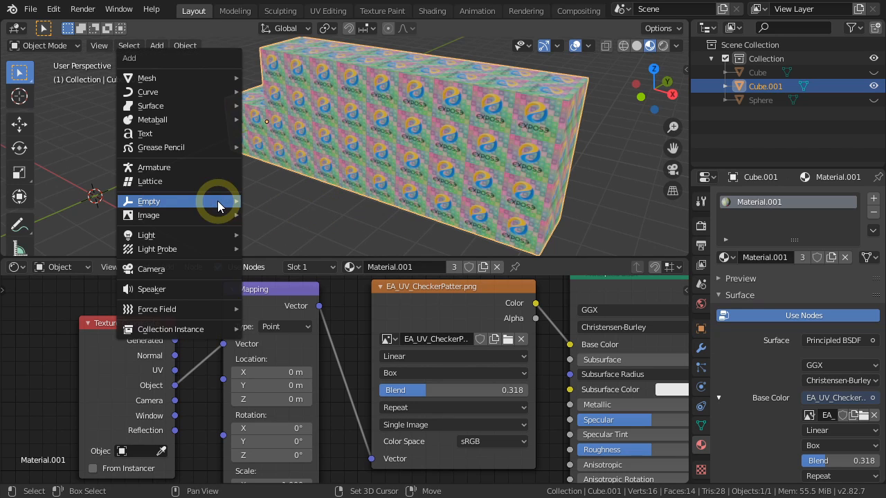
{"action": "mouse_move", "coordinate": [216, 200]}
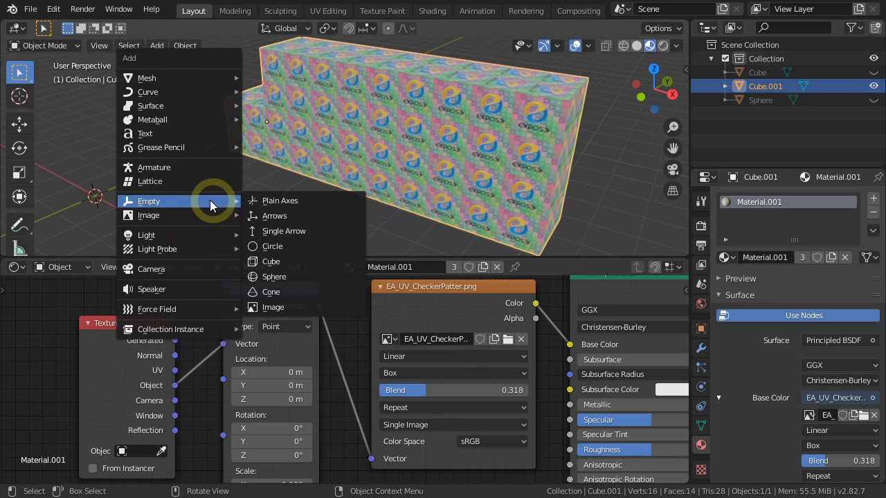
{"action": "left_click", "coordinate": [273, 261]}
{"action": "middle_click_drag", "start_coordinate": [217, 214], "coordinate": [328, 199]}
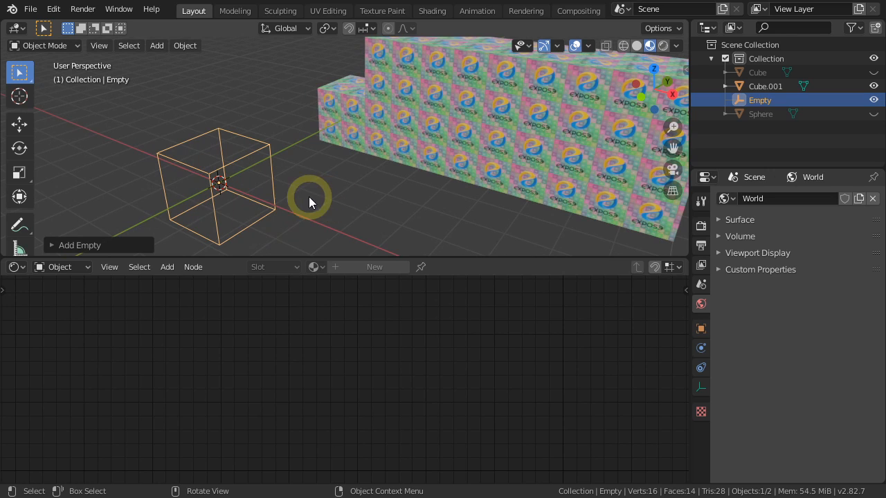
Step: Set the cube empty's display size to 0.5 m
{"action": "left_click", "coordinate": [702, 388]}
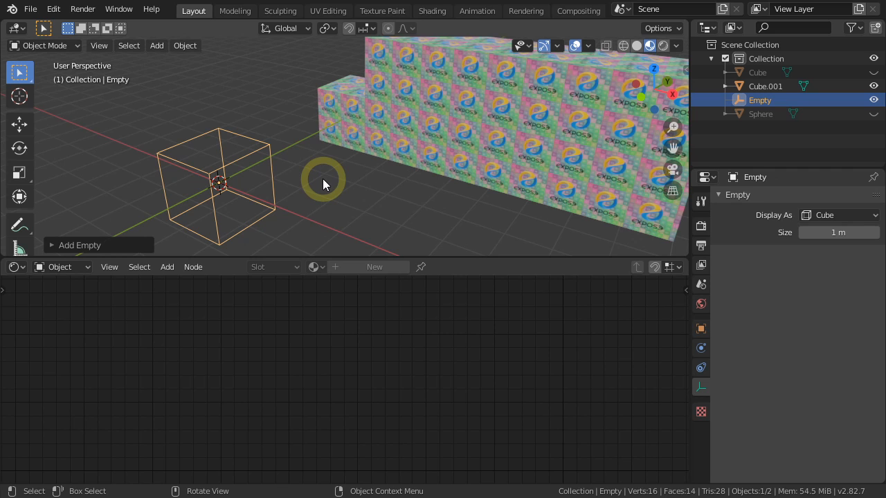
{"action": "left_click", "coordinate": [837, 232]}
{"action": "type", "text": "0.5"}
{"action": "key", "text": "Return"}
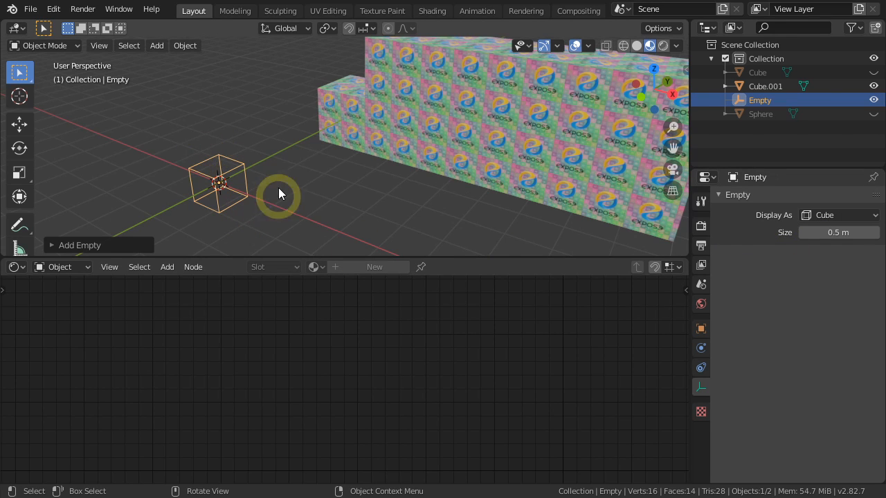
Step: Assign the cube empty as the reference object of the Texture Coordinate node in the long box's material
{"action": "left_click", "coordinate": [396, 150]}
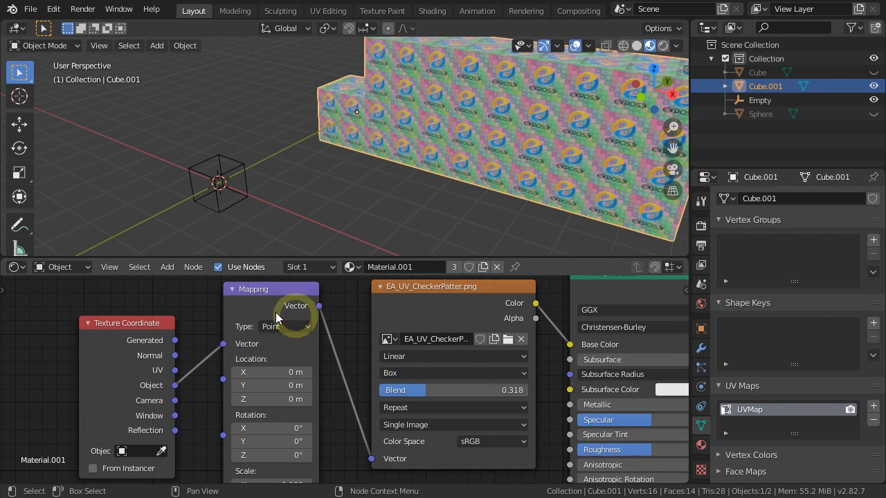
{"action": "left_click", "coordinate": [161, 451]}
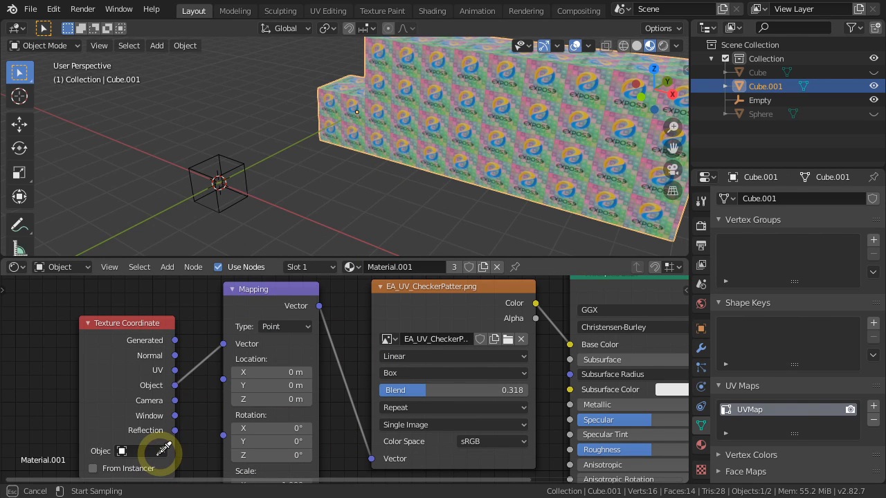
{"action": "left_click", "coordinate": [225, 214]}
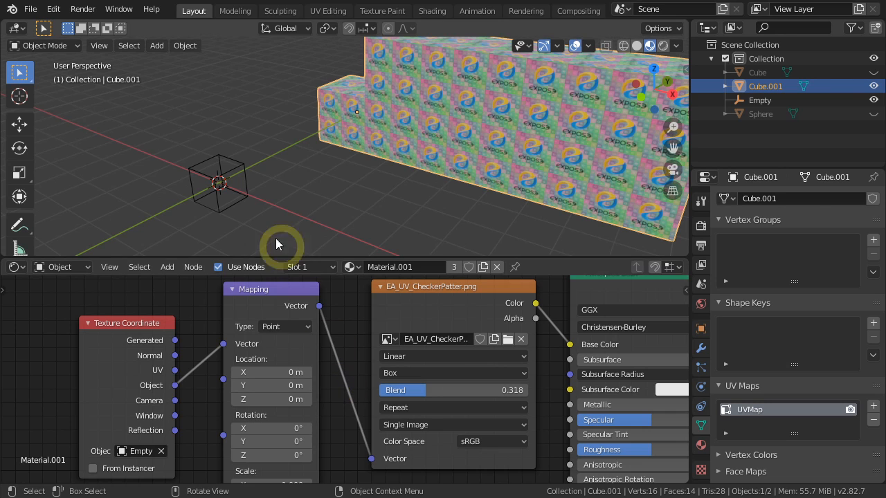
Step: Move the cube empty close to the front of the box's low section and raise it along the Z axis
{"action": "left_click", "coordinate": [224, 208]}
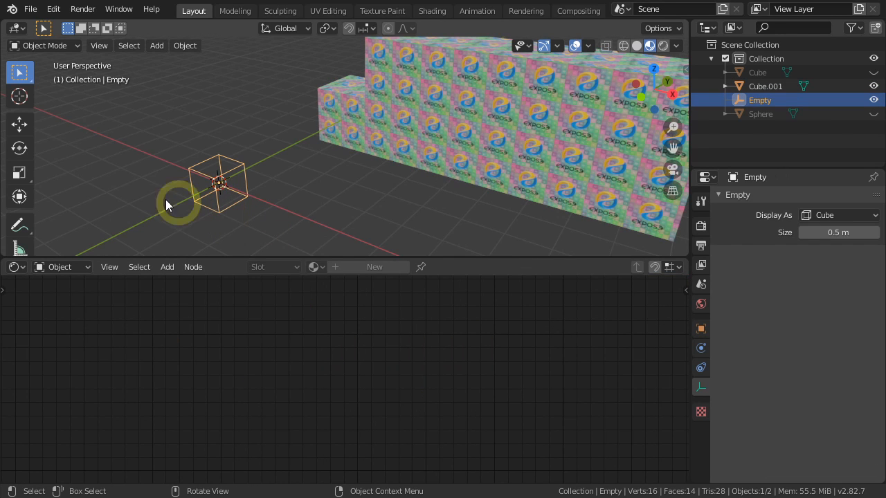
{"action": "left_click", "coordinate": [20, 124]}
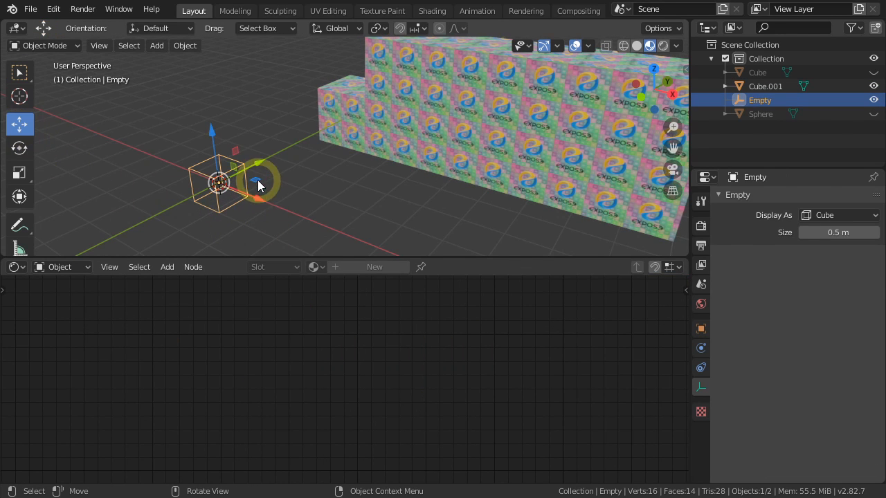
{"action": "key", "text": "g"}
{"action": "left_click", "coordinate": [351, 173]}
{"action": "left_click_drag", "start_coordinate": [332, 139], "coordinate": [332, 120]}
Step: Try scaling the cube empty uniformly and along the global X axis to see how the box's texture responds
{"action": "key", "text": "s"}
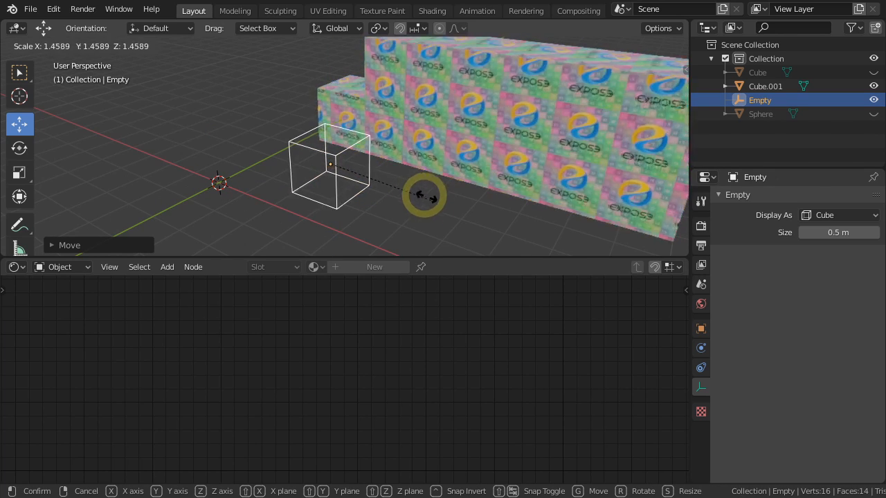
{"action": "right_click", "coordinate": [450, 216]}
{"action": "key", "text": "s"}
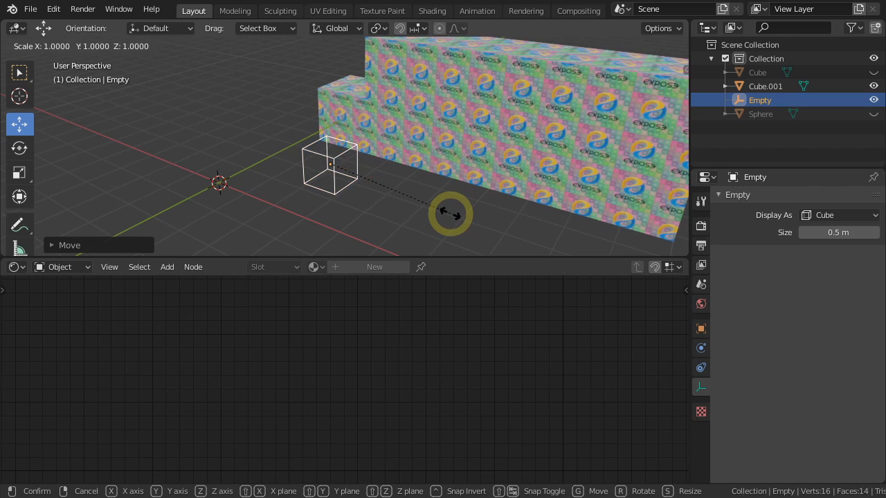
{"action": "key", "text": "x"}
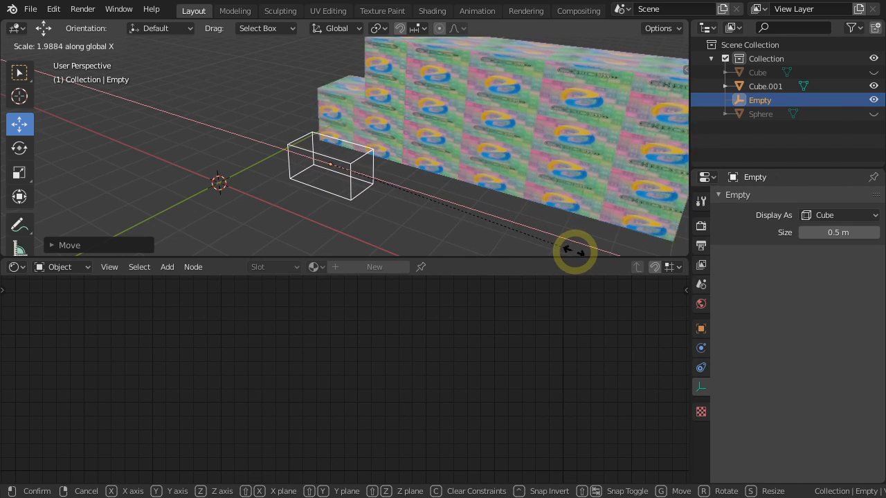
{"action": "right_click", "coordinate": [544, 242]}
Step: Move the cube empty along the box so it sits against the front face of the tall section
{"action": "middle_click_drag", "start_coordinate": [426, 220], "coordinate": [392, 210]}
{"action": "left_click_drag", "start_coordinate": [373, 155], "coordinate": [480, 142]}
{"action": "middle_click_drag", "start_coordinate": [481, 142], "coordinate": [462, 135]}
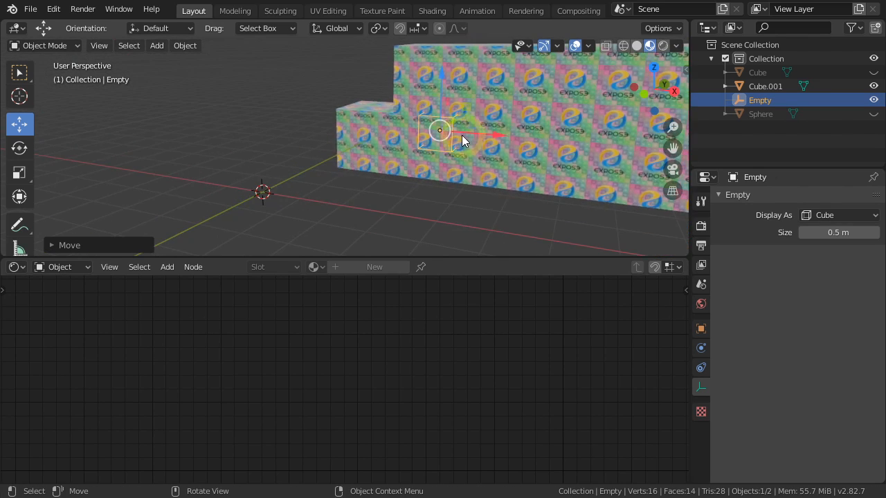
Step: Set the X, Y and Z Location of the box material's Mapping node to 0.5 m each
{"action": "scroll", "coordinate": [459, 135], "scroll_direction": "up", "scroll_amount": 6}
{"action": "middle_click_drag", "start_coordinate": [513, 151], "coordinate": [466, 208]}
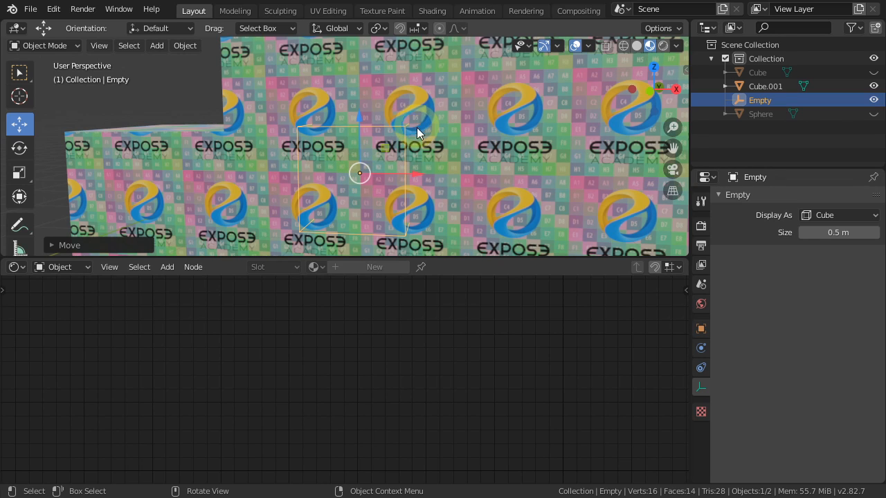
{"action": "left_click", "coordinate": [463, 150]}
{"action": "left_click", "coordinate": [253, 296]}
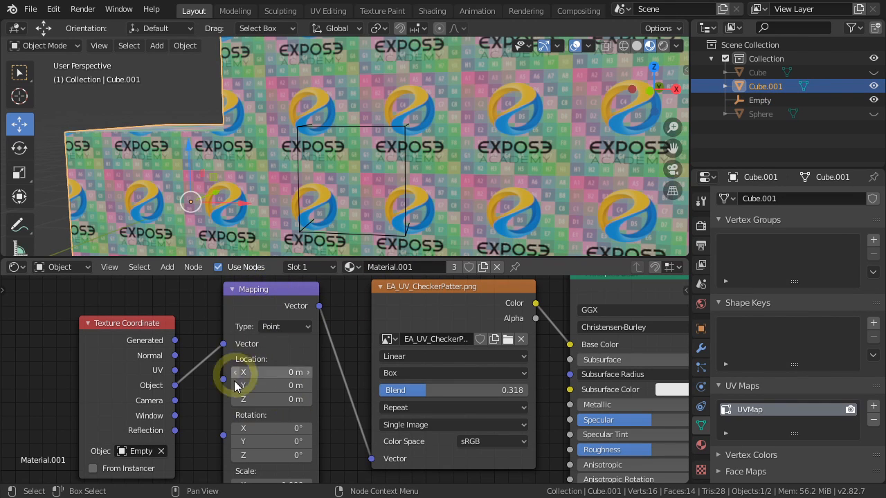
{"action": "mouse_move", "coordinate": [284, 373]}
{"action": "left_mouse_down"}
{"action": "mouse_move", "coordinate": [281, 405]}
{"action": "mouse_move", "coordinate": [284, 373]}
{"action": "left_mouse_up"}
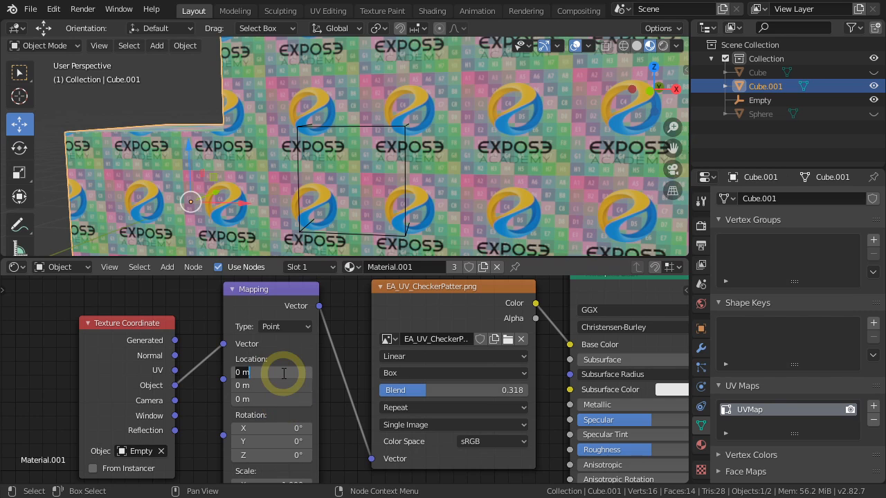
{"action": "type", "text": "0.5"}
{"action": "key", "text": "Return"}
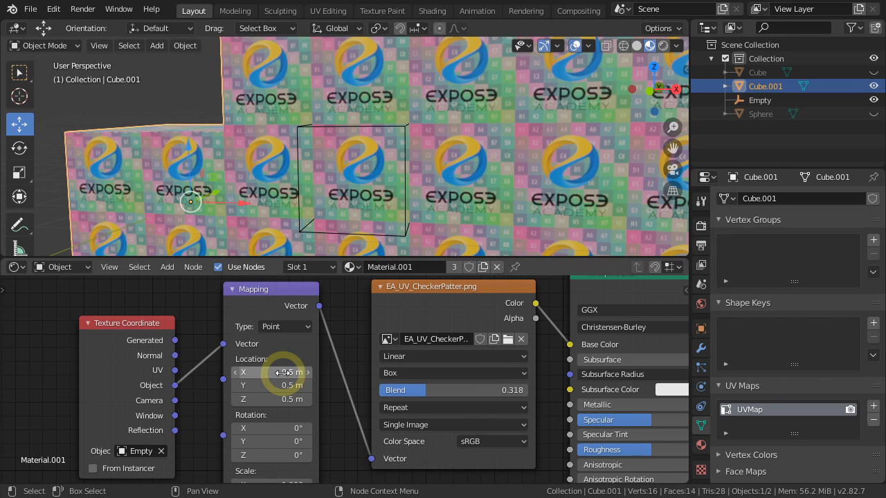
Step: Select the cube empty and shift it slightly along the box's front face to slide the texture
{"action": "middle_click_drag", "start_coordinate": [369, 238], "coordinate": [347, 222]}
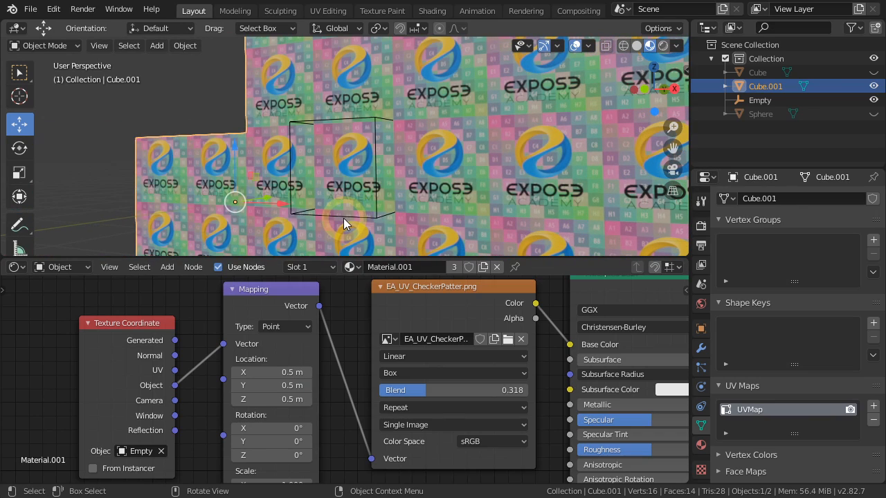
{"action": "left_click", "coordinate": [344, 218]}
{"action": "mouse_move", "coordinate": [402, 170]}
{"action": "left_mouse_down"}
{"action": "mouse_move", "coordinate": [510, 178]}
{"action": "mouse_move", "coordinate": [418, 173]}
{"action": "left_mouse_up"}
{"action": "mouse_move", "coordinate": [366, 111]}
{"action": "left_mouse_down"}
{"action": "mouse_move", "coordinate": [366, 143]}
{"action": "mouse_move", "coordinate": [374, 111]}
{"action": "left_mouse_up"}
Step: Try scaling up the cube empty uniformly to test its effect on the texture's size
{"action": "middle_click_drag", "start_coordinate": [481, 189], "coordinate": [433, 172]}
{"action": "scroll", "coordinate": [475, 199], "scroll_direction": "down", "scroll_amount": 2}
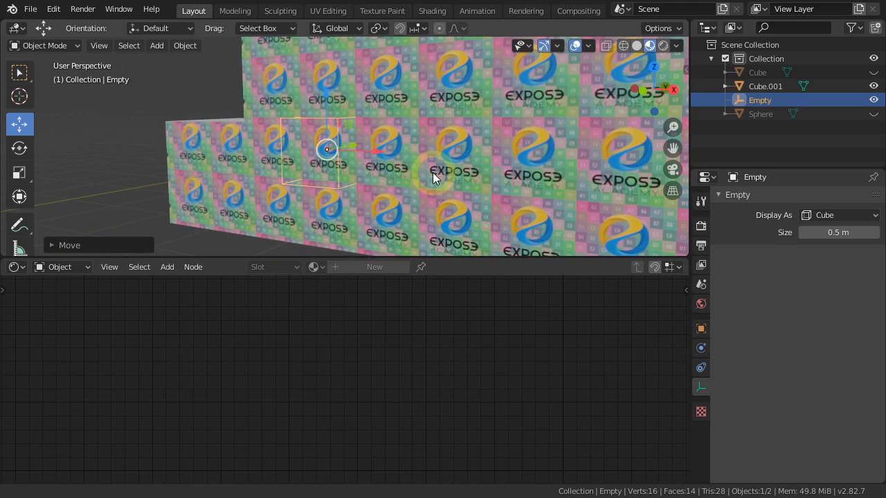
{"action": "key", "text": "s"}
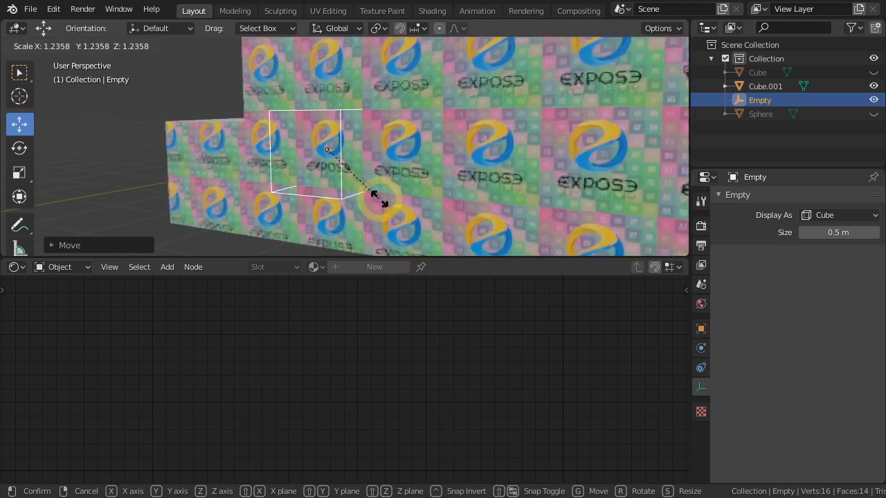
{"action": "key", "text": "Escape"}
{"action": "mouse_move", "coordinate": [396, 206]}
{"action": "middle_mouse_down"}
{"action": "mouse_move", "coordinate": [405, 193]}
{"action": "mouse_move", "coordinate": [445, 189]}
{"action": "mouse_move", "coordinate": [455, 214]}
{"action": "mouse_move", "coordinate": [430, 193]}
{"action": "mouse_move", "coordinate": [399, 202]}
{"action": "middle_mouse_up"}
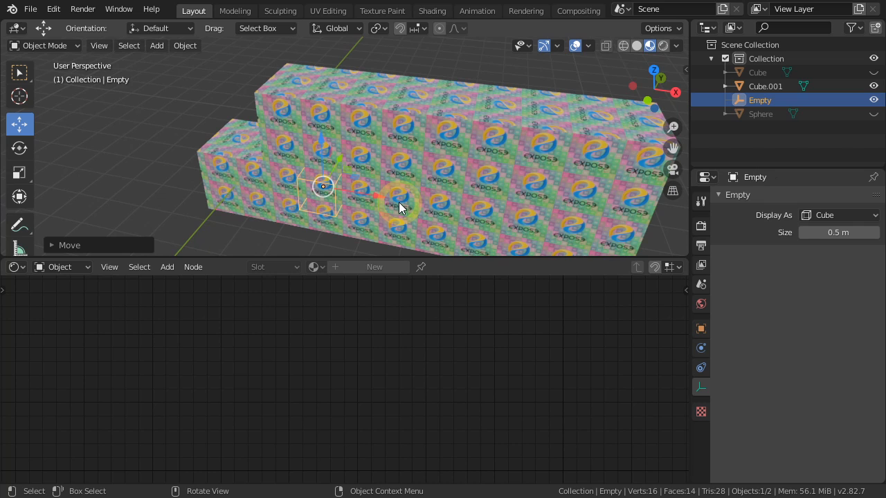
Step: Rotate the cube empty 90° about the global Z axis
{"action": "left_click", "coordinate": [436, 199]}
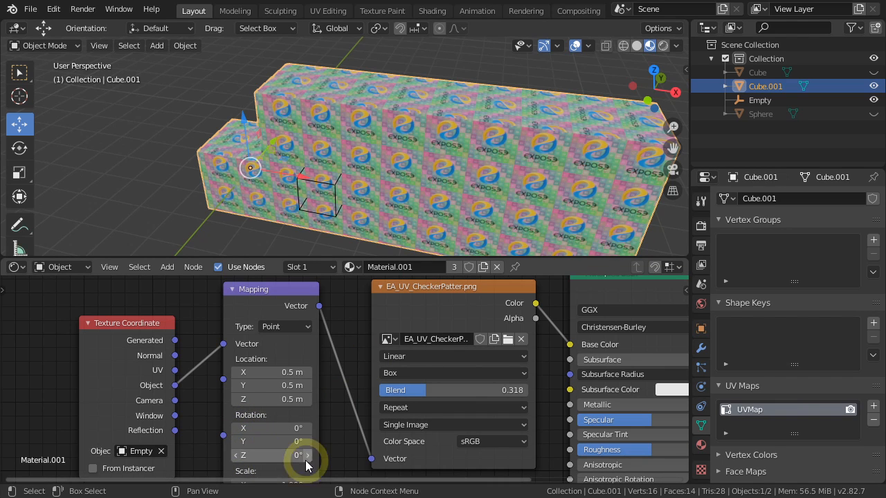
{"action": "left_click", "coordinate": [334, 186]}
{"action": "key", "text": "r"}
{"action": "key", "text": "z"}
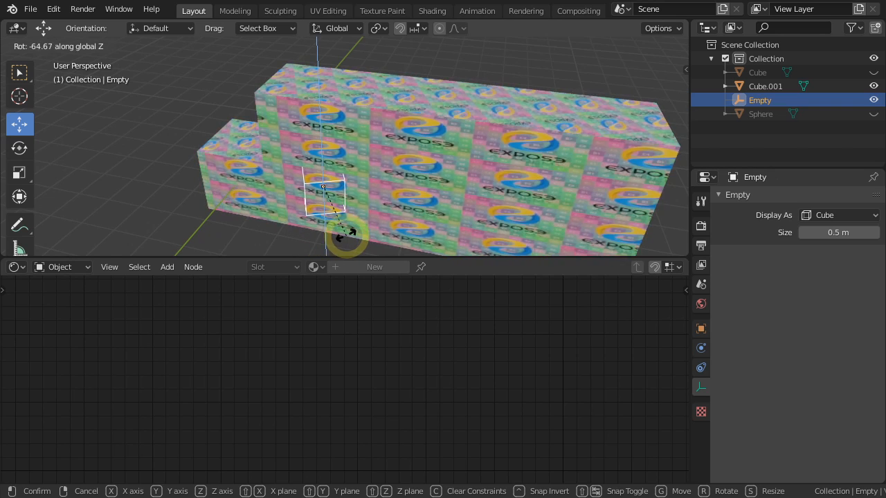
{"action": "type", "text": "90"}
{"action": "key", "text": "Return"}
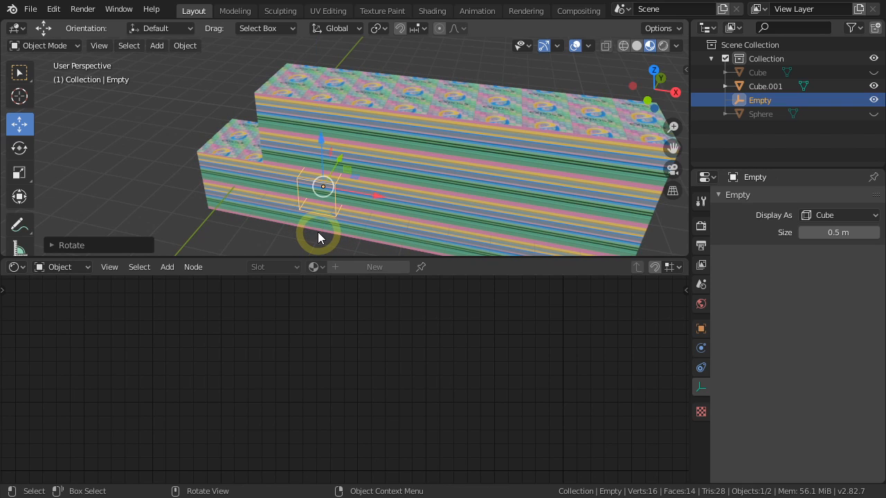
Step: Rotate the cube empty a further 90° about the global Z axis
{"action": "middle_click_drag", "start_coordinate": [407, 99], "coordinate": [381, 206]}
{"action": "type", "text": "rz"}
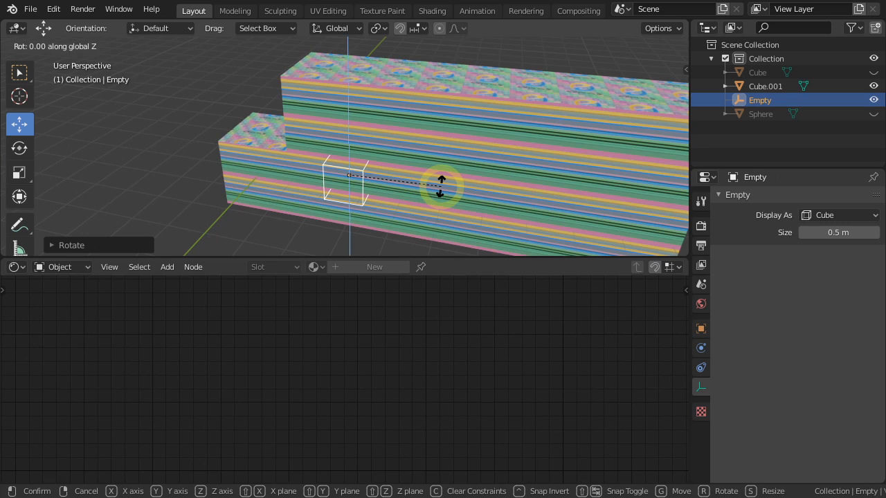
{"action": "type", "text": "90"}
{"action": "key", "text": "Return"}
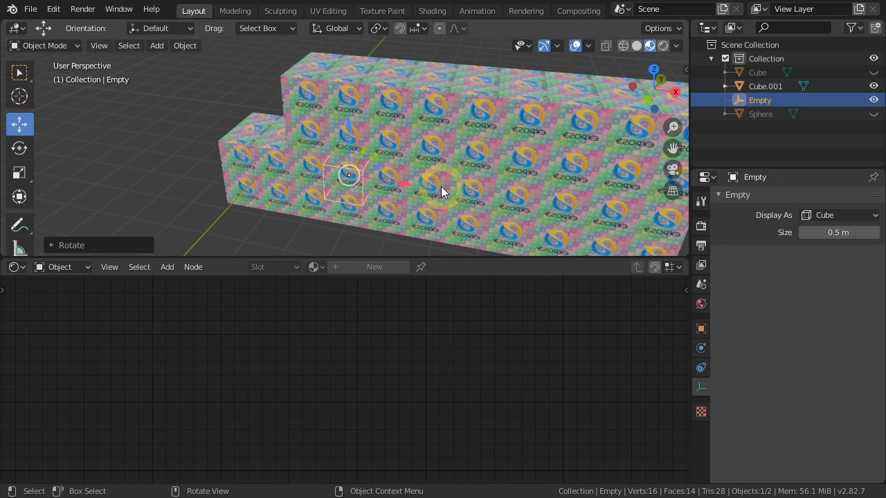
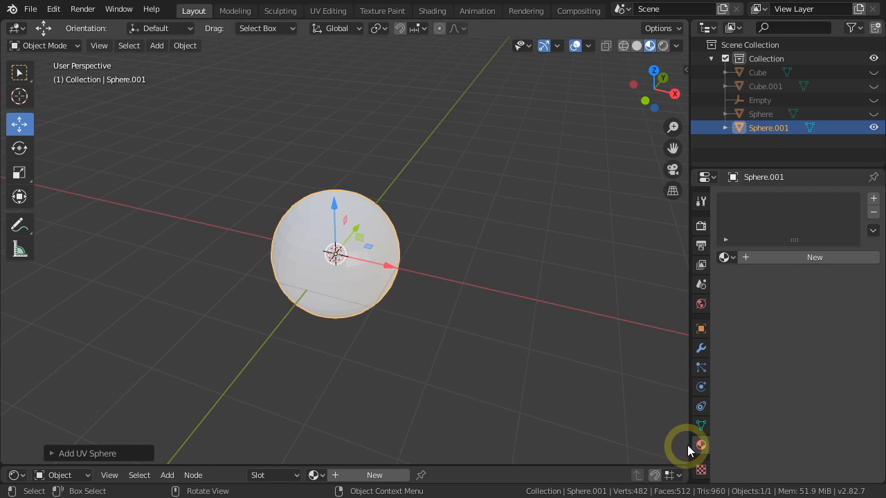
Step: Remove the new sphere's existing UV map and add a fresh one in its place
{"action": "left_click", "coordinate": [702, 425]}
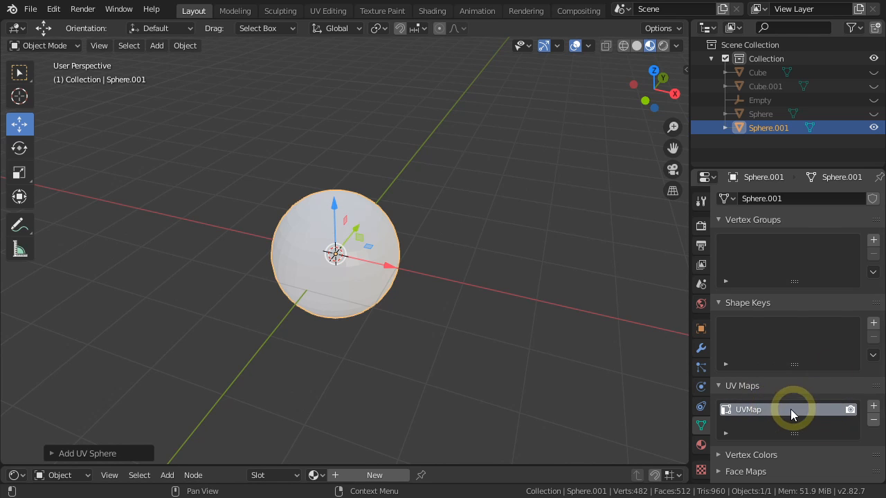
{"action": "left_click", "coordinate": [875, 419]}
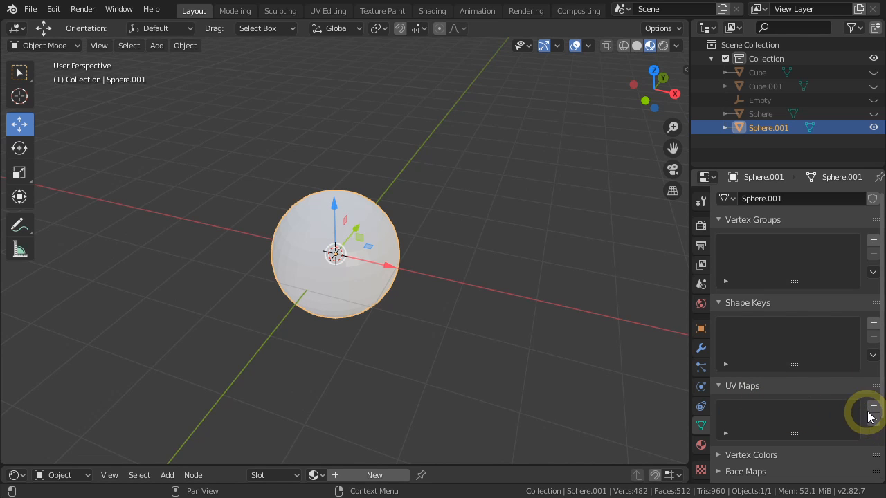
{"action": "left_click", "coordinate": [873, 407]}
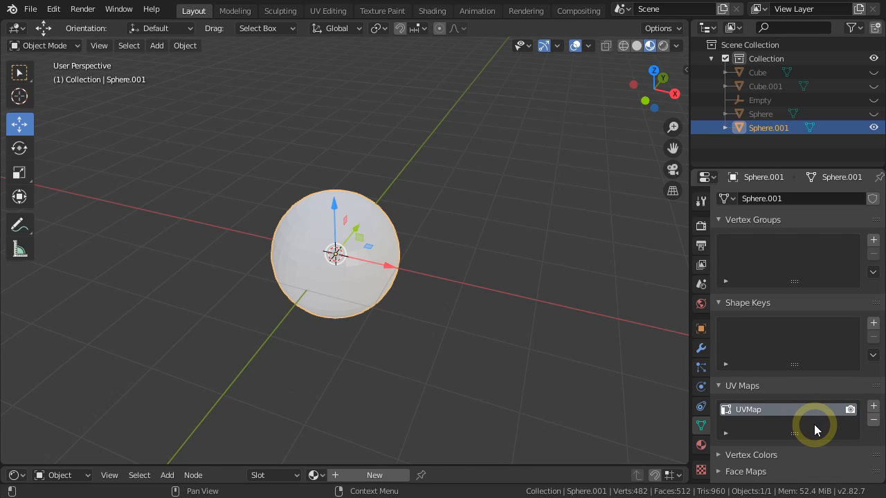
Step: Add a UV Project modifier to the sphere and assign UVMap as its UV map
{"action": "left_click", "coordinate": [701, 349]}
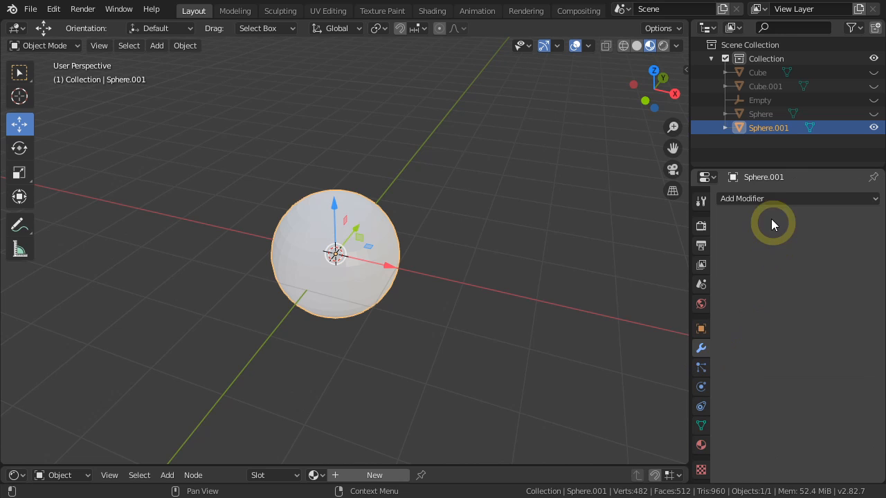
{"action": "left_click", "coordinate": [761, 199]}
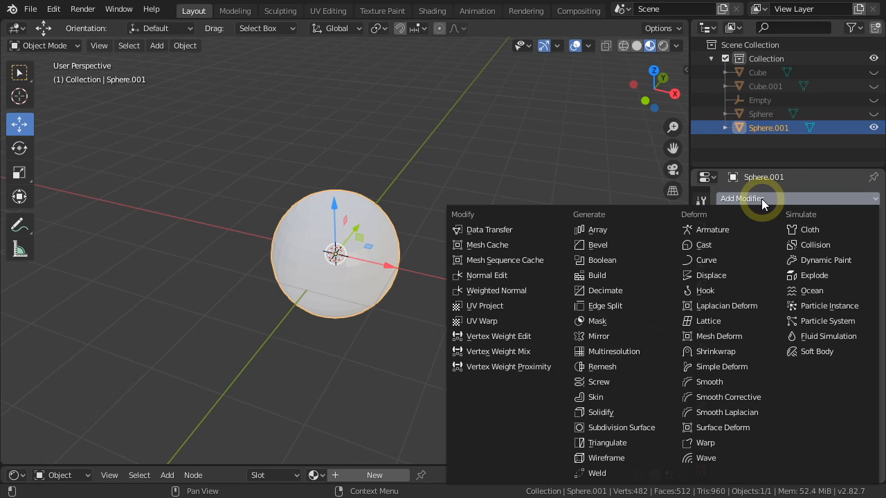
{"action": "left_click", "coordinate": [488, 308]}
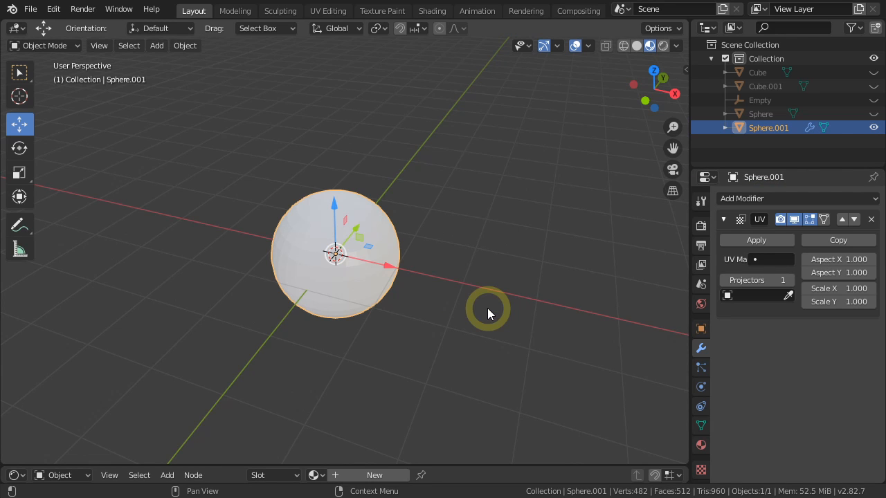
{"action": "left_click", "coordinate": [762, 259]}
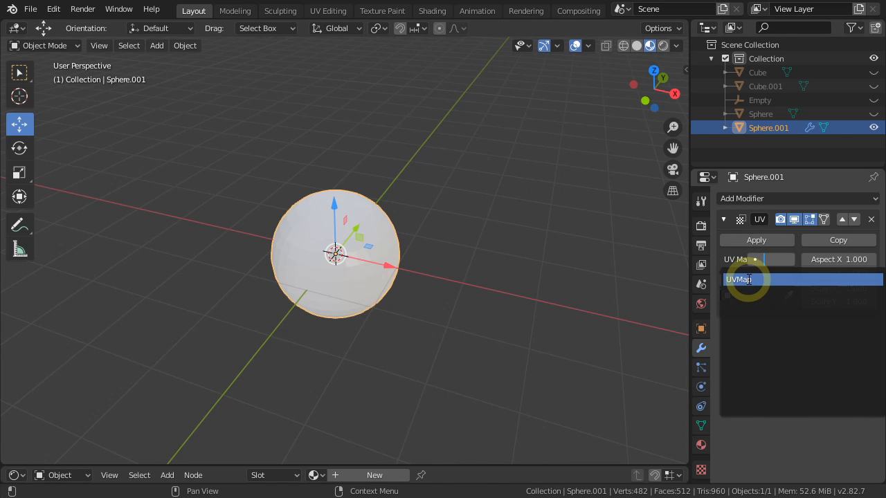
{"action": "left_click", "coordinate": [748, 279]}
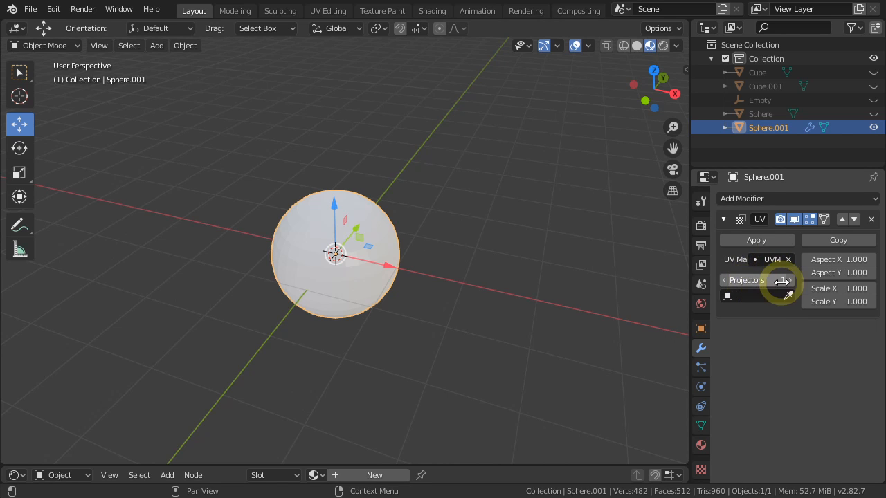
Step: Set the number of projectors in the sphere's UV Project modifier to 6
{"action": "left_click", "coordinate": [769, 282]}
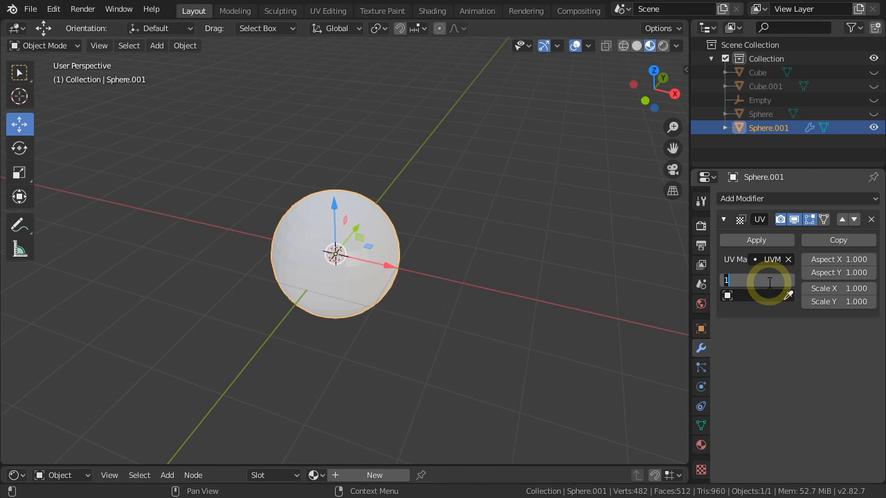
{"action": "type", "text": "6"}
{"action": "key", "text": "Return"}
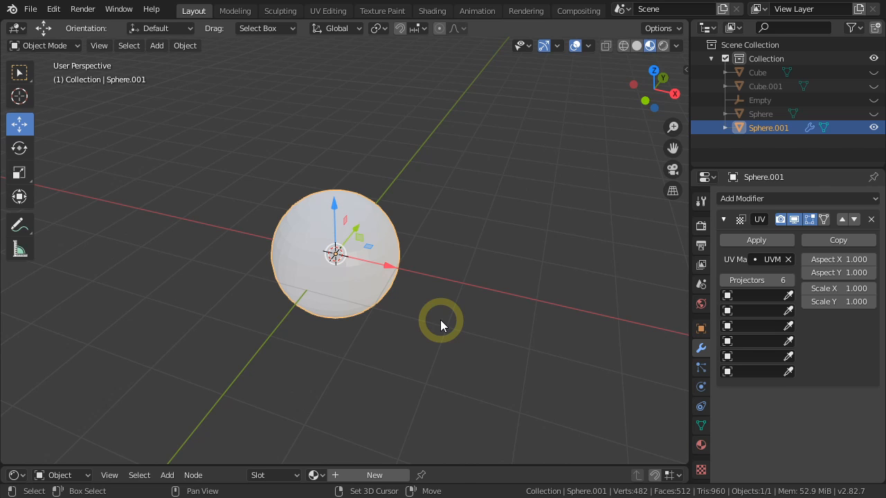
Step: Add a Single Arrow empty at the origin and move the sphere away from it in the ground plane
{"action": "key", "text": "shift+a"}
{"action": "mouse_move", "coordinate": [430, 355]}
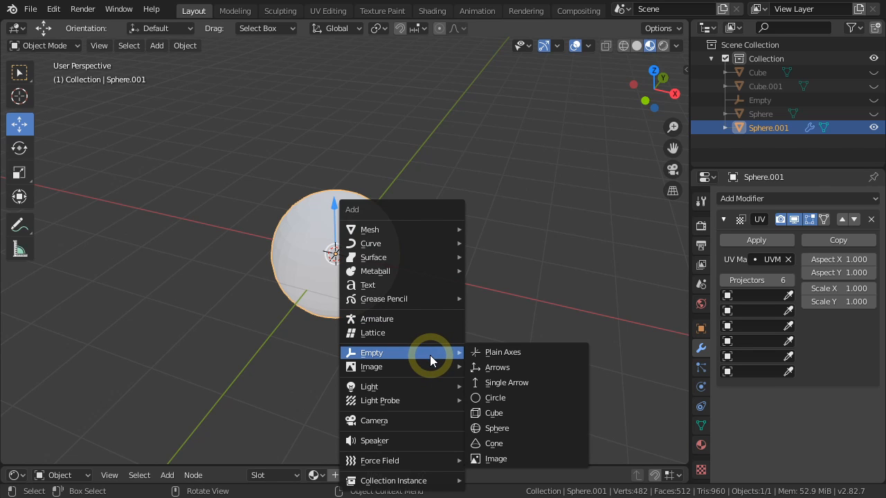
{"action": "left_click", "coordinate": [504, 384]}
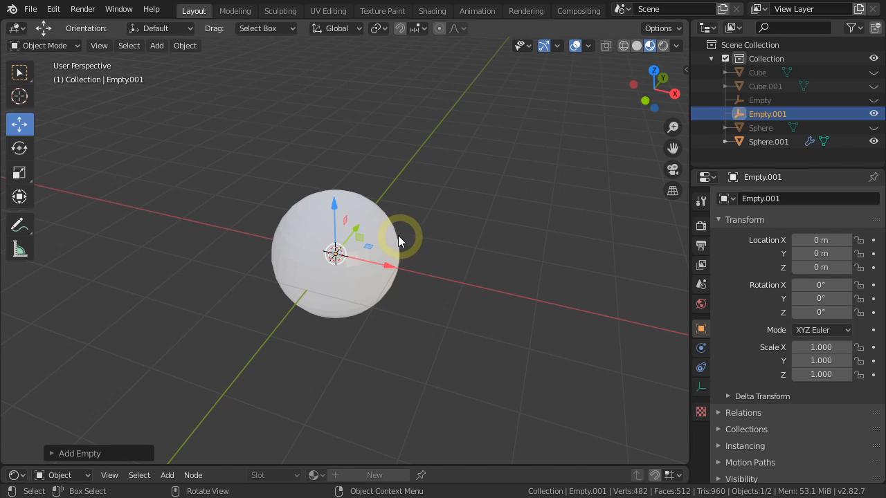
{"action": "left_click_drag", "start_coordinate": [370, 248], "coordinate": [556, 204]}
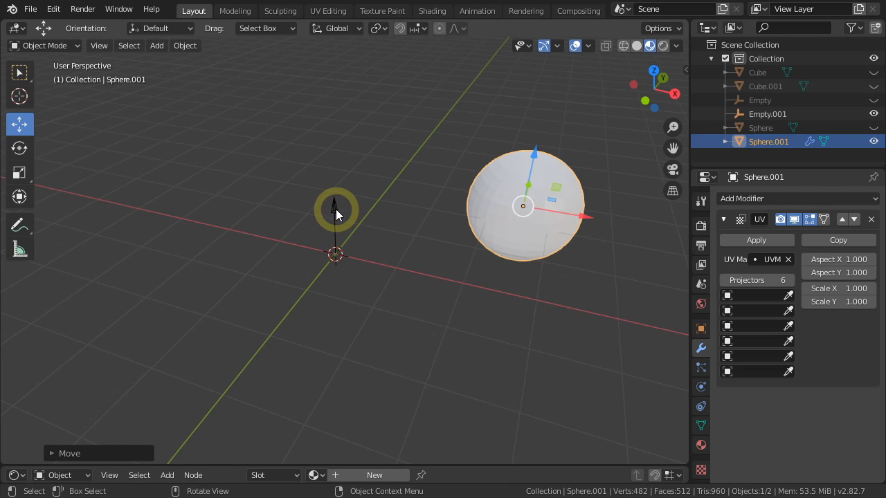
{"action": "left_click", "coordinate": [336, 209]}
{"action": "scroll", "coordinate": [329, 254], "scroll_direction": "up", "scroll_amount": 4}
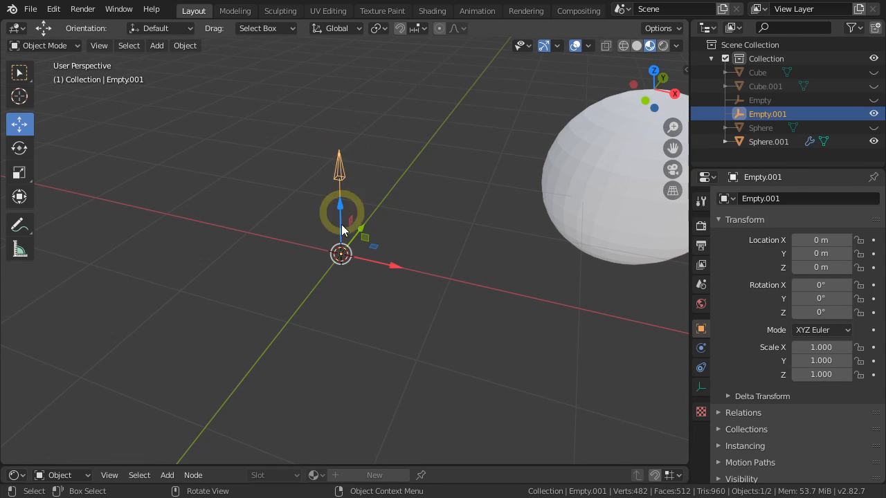
{"action": "left_click", "coordinate": [415, 317]}
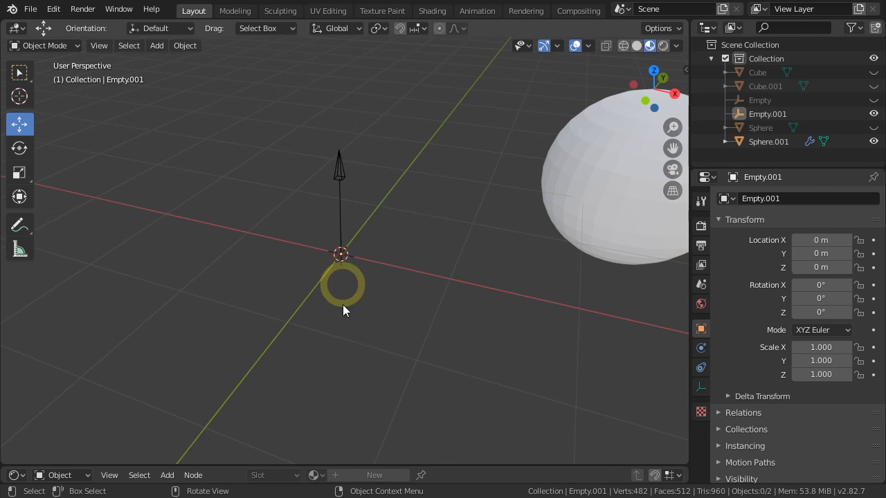
Step: Duplicate the upward arrow empty and rotate the copy 90° about the global X axis
{"action": "left_click", "coordinate": [340, 176]}
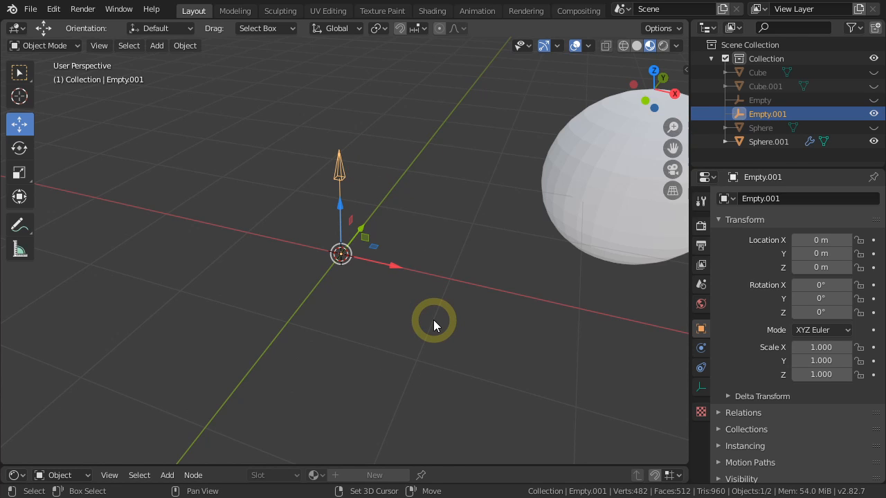
{"action": "key", "text": "shift+d"}
{"action": "key", "text": "r"}
{"action": "type", "text": "x"}
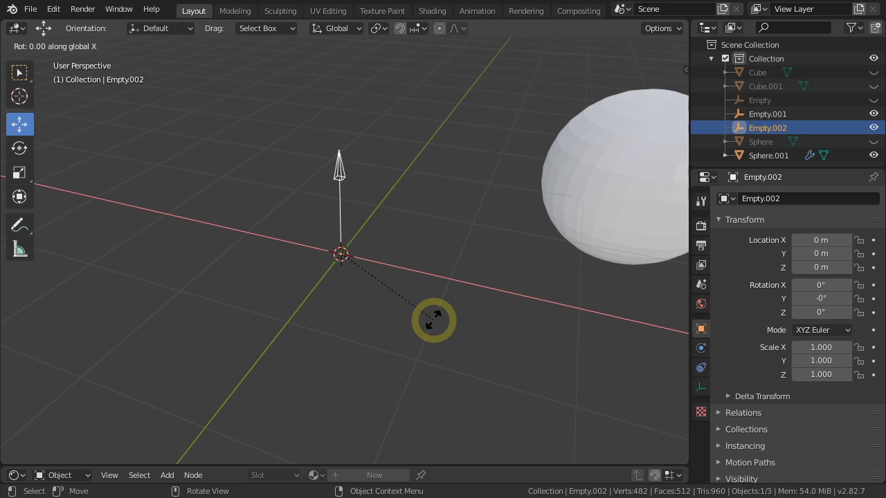
{"action": "type", "text": "90"}
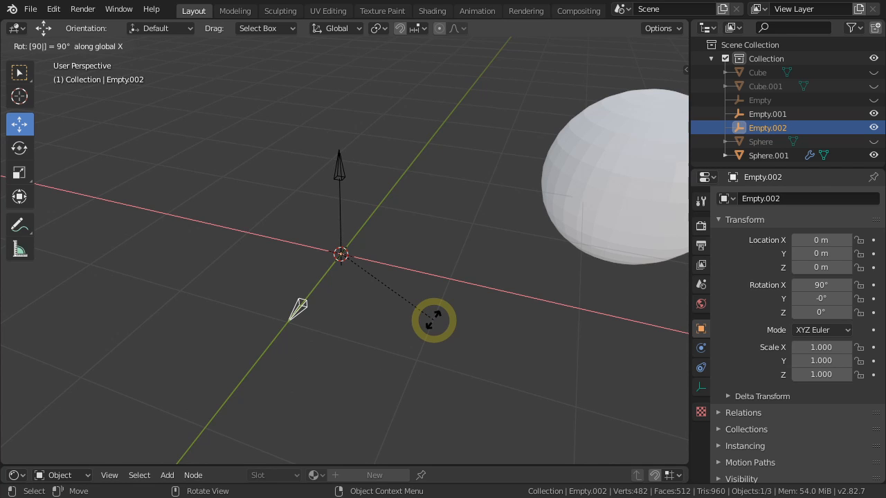
{"action": "key", "text": "Return"}
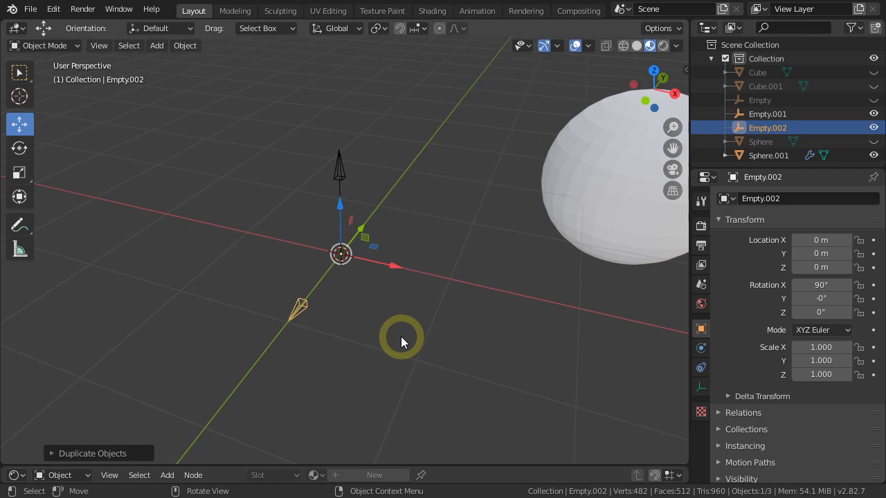
Step: Duplicate the X-rotated arrow empty and rotate the copy 90° about the global Z axis
{"action": "key", "text": "shift+d"}
{"action": "key", "text": "r"}
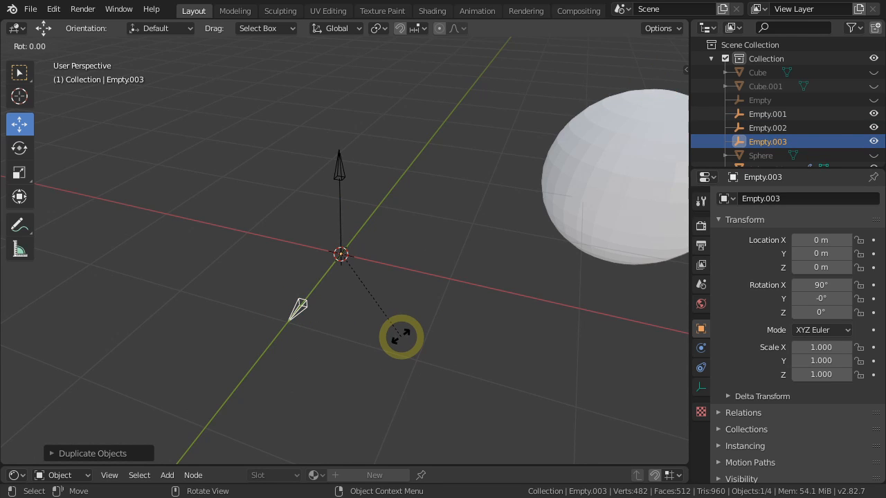
{"action": "type", "text": "z90"}
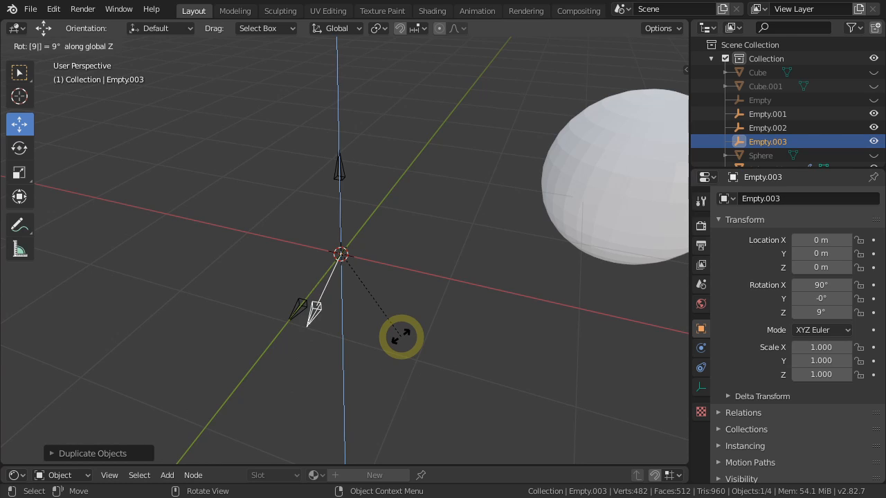
{"action": "key", "text": "Return"}
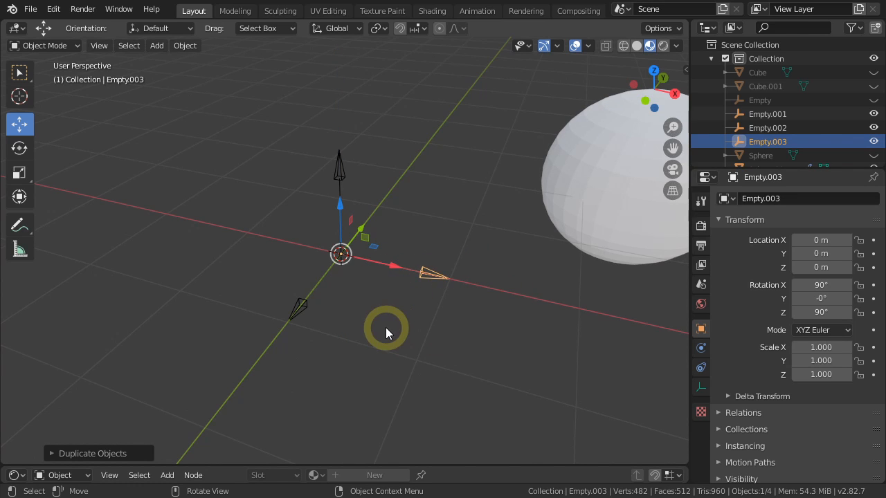
Step: Make two more successive duplicates of the horizontal arrow, rotating each a further 90° about the global Z axis
{"action": "key", "text": "shift+d"}
{"action": "type", "text": "rz90"}
{"action": "key", "text": "Return"}
{"action": "key", "text": "shift+d"}
{"action": "type", "text": "rz90"}
{"action": "key", "text": "Return"}
Step: Duplicate the last horizontal arrow and rotate the copy 90° about the global Y axis so it points down
{"action": "key", "text": "shift+d"}
{"action": "type", "text": "ry90"}
{"action": "key", "text": "Return"}
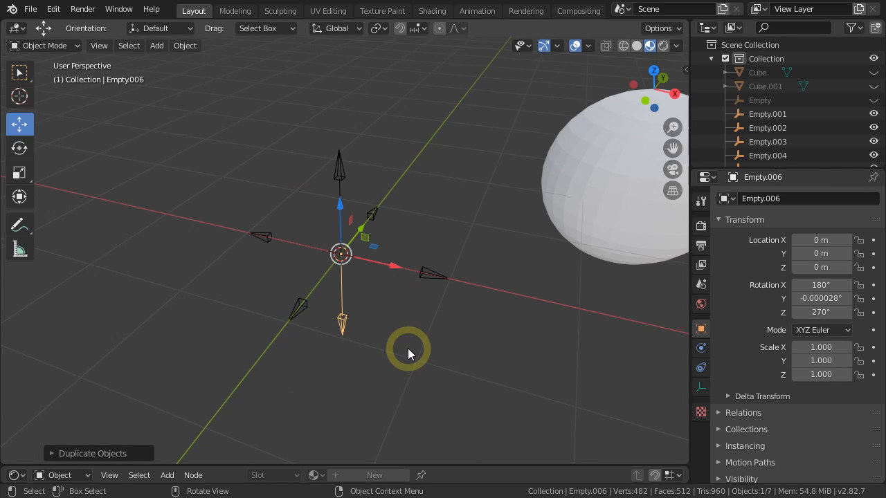
Step: Rename the upward arrow empty UVW-TOP and the arrow pointing along negative Y UVW-FRONT
{"action": "left_click", "coordinate": [342, 173]}
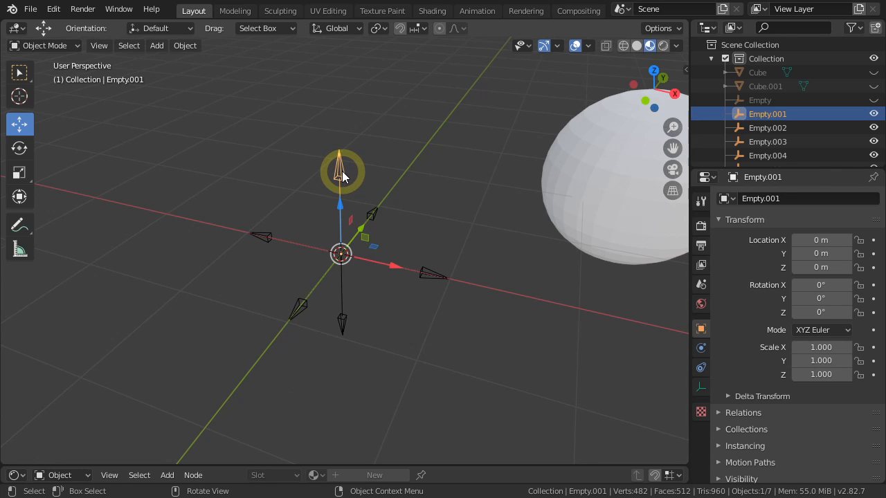
{"action": "left_click", "coordinate": [770, 198]}
{"action": "type", "text": "UVW-TOP"}
{"action": "key", "text": "Return"}
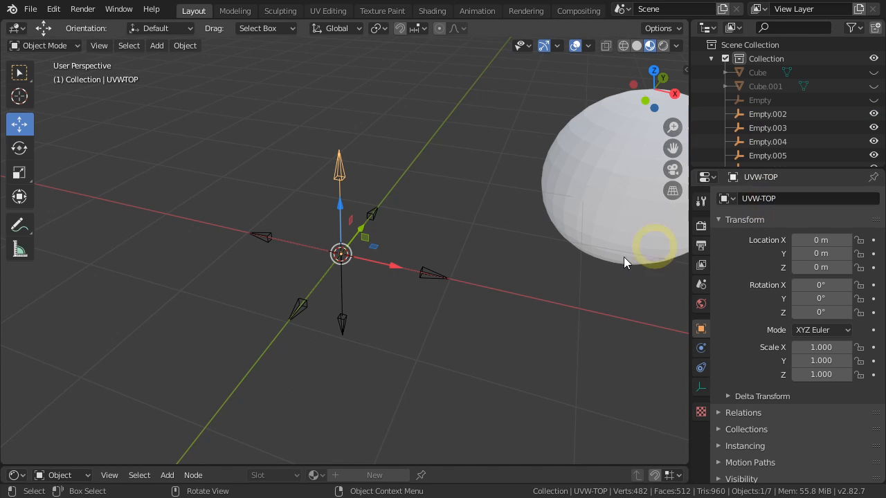
{"action": "left_click", "coordinate": [295, 309]}
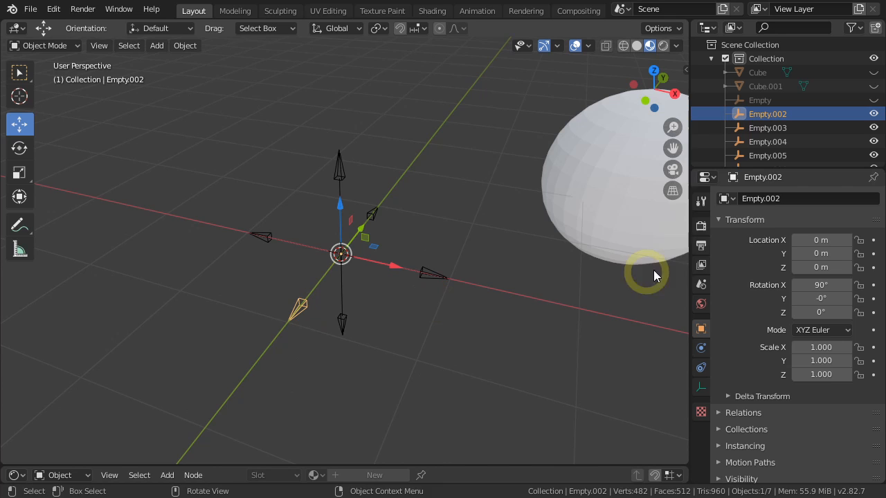
{"action": "left_click", "coordinate": [756, 200]}
{"action": "type", "text": "UVW-FRONT"}
{"action": "key", "text": "Return"}
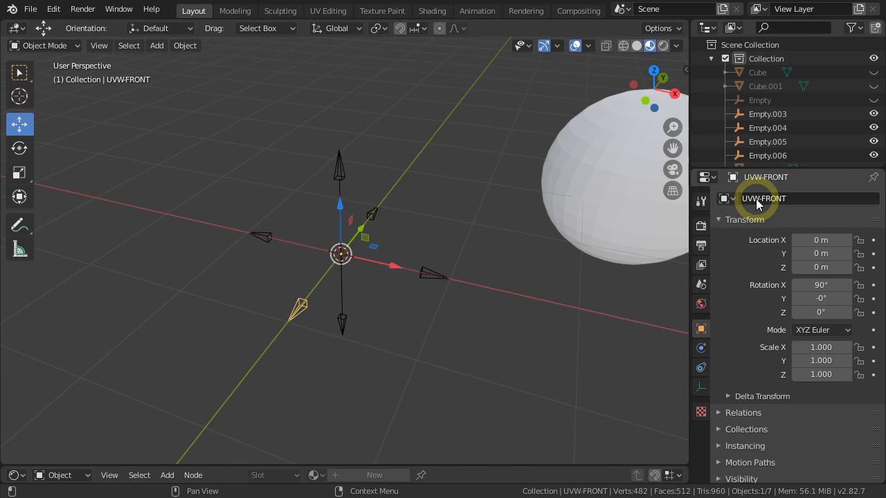
Step: Rename the arrow empty pointing along positive X UVW-RIGHT and the one along negative X UVW-LEFT
{"action": "left_click", "coordinate": [432, 276]}
{"action": "left_click", "coordinate": [761, 199]}
{"action": "type", "text": "UVW-RIGHT"}
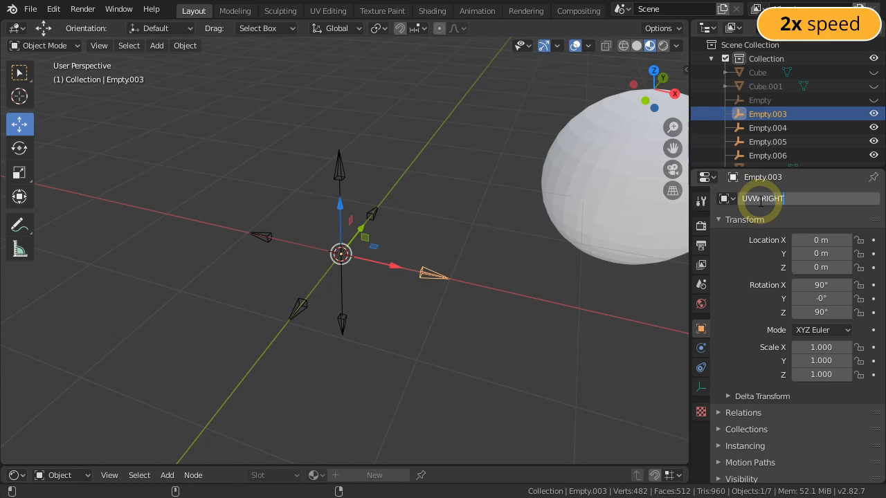
{"action": "key", "text": "Return"}
{"action": "left_click", "coordinate": [263, 237]}
{"action": "left_click", "coordinate": [753, 200]}
{"action": "type", "text": "UVW-LEFT"}
{"action": "key", "text": "Return"}
Step: Rename the arrow empty pointing along positive Y UVW-BACK and the downward one UVW-BOTTOM
{"action": "left_click", "coordinate": [371, 214]}
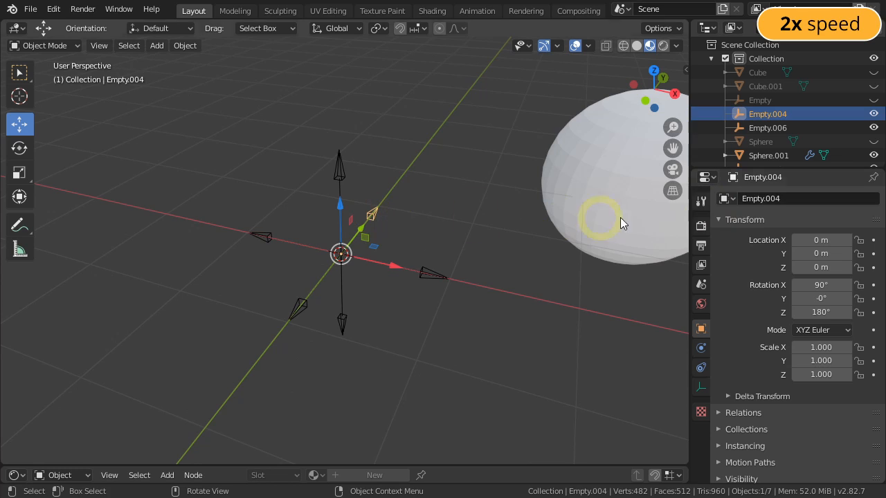
{"action": "left_click", "coordinate": [754, 199]}
{"action": "type", "text": "UVW-BACK"}
{"action": "key", "text": "Return"}
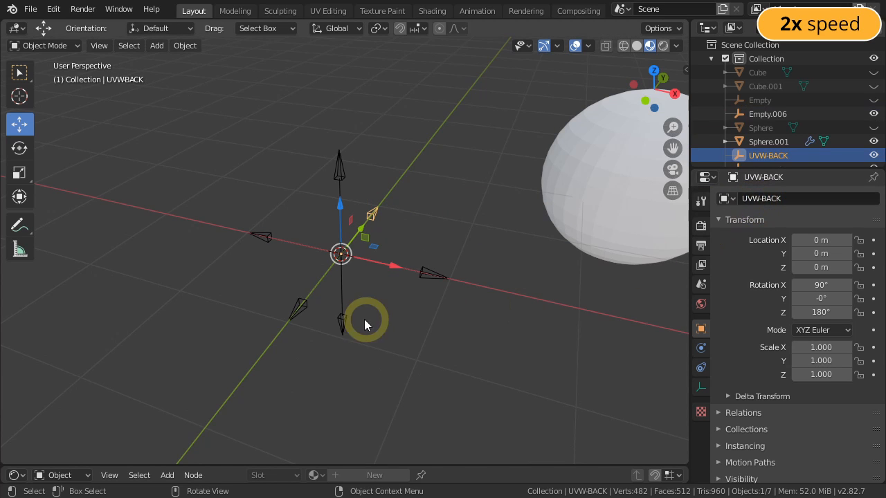
{"action": "left_click", "coordinate": [364, 319]}
{"action": "left_click", "coordinate": [755, 199]}
{"action": "type", "text": "UVW-BOTTOM"}
{"action": "key", "text": "Return"}
{"action": "scroll", "coordinate": [773, 143], "scroll_direction": "down", "scroll_amount": 3}
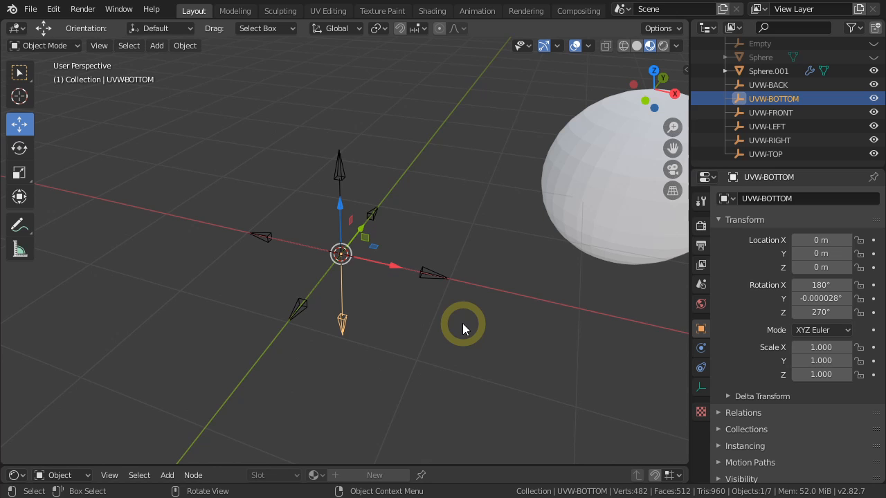
Step: Add a Cube empty around the arrows at the origin and name it UVW-BOX
{"action": "key", "text": "shift+a"}
{"action": "mouse_move", "coordinate": [462, 323]}
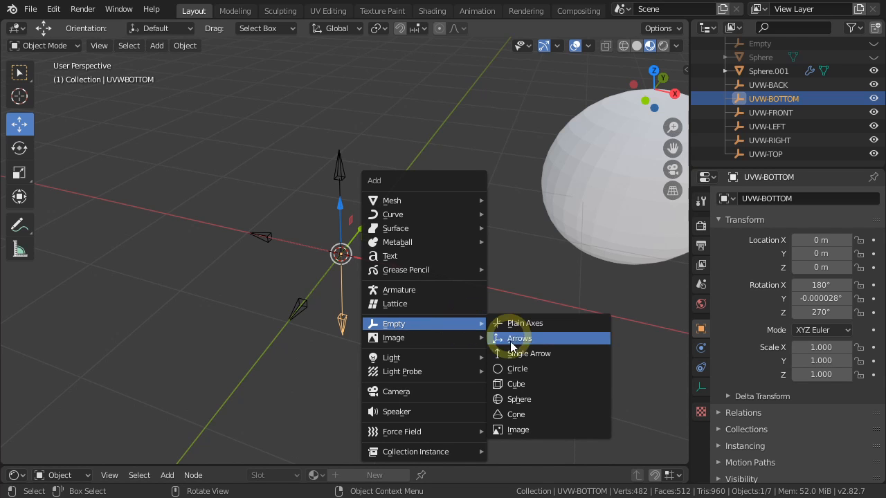
{"action": "left_click", "coordinate": [518, 385]}
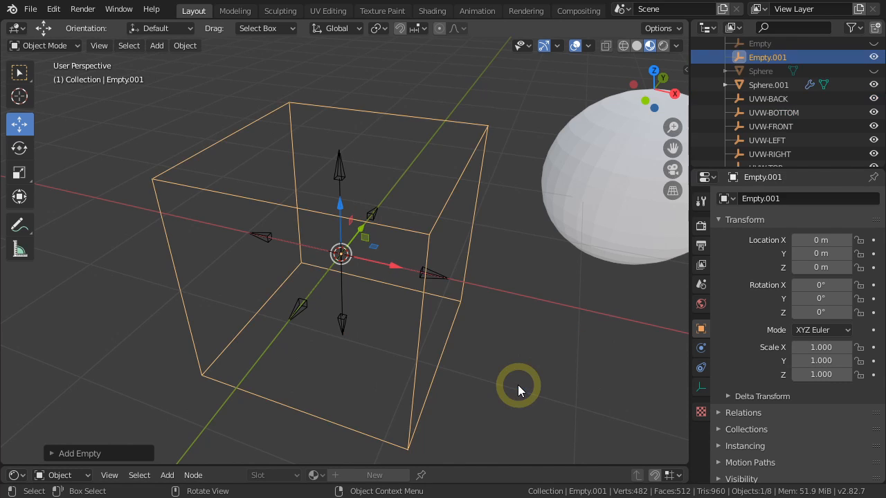
{"action": "left_click", "coordinate": [761, 199]}
{"action": "type", "text": "UVW-BOX"}
{"action": "key", "text": "Return"}
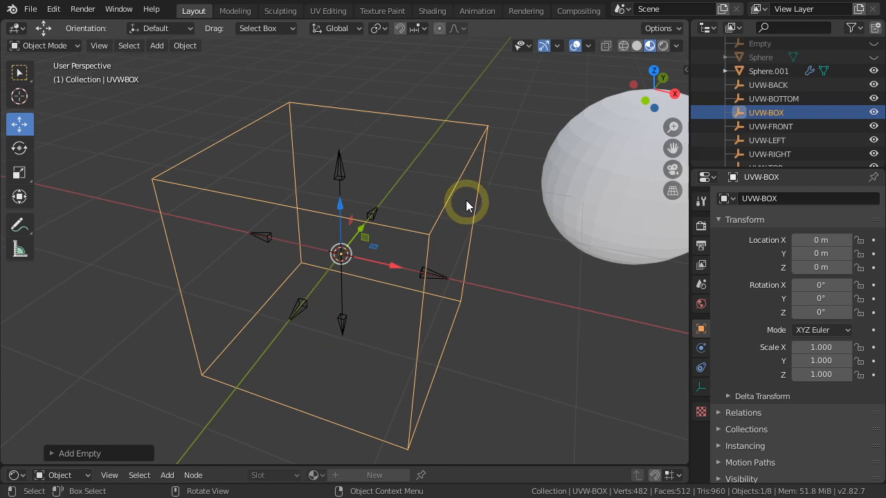
Step: Parent all six arrow empties to the UVW-BOX empty using the Object parent type
{"action": "left_click", "coordinate": [506, 274]}
{"action": "left_click_drag", "start_coordinate": [497, 96], "coordinate": [211, 373]}
{"action": "left_click", "coordinate": [413, 369], "text": "shift"}
{"action": "left_click", "coordinate": [413, 369], "text": "shift"}
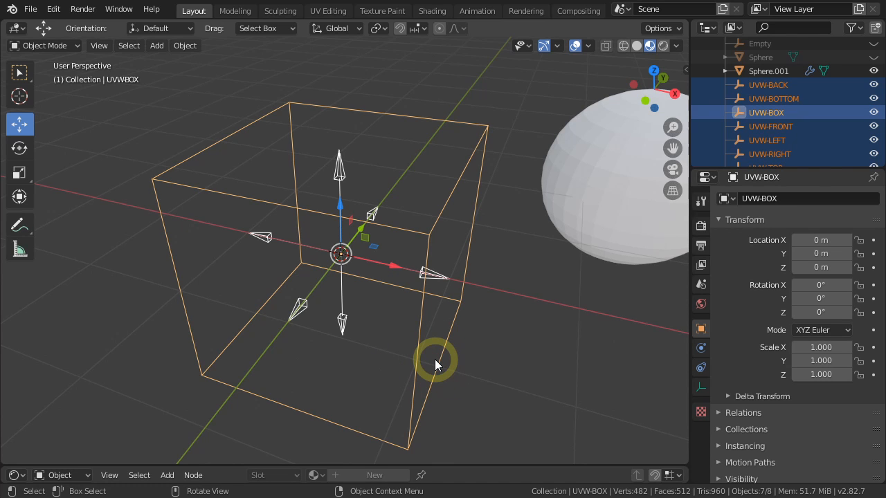
{"action": "key", "text": "ctrl+p"}
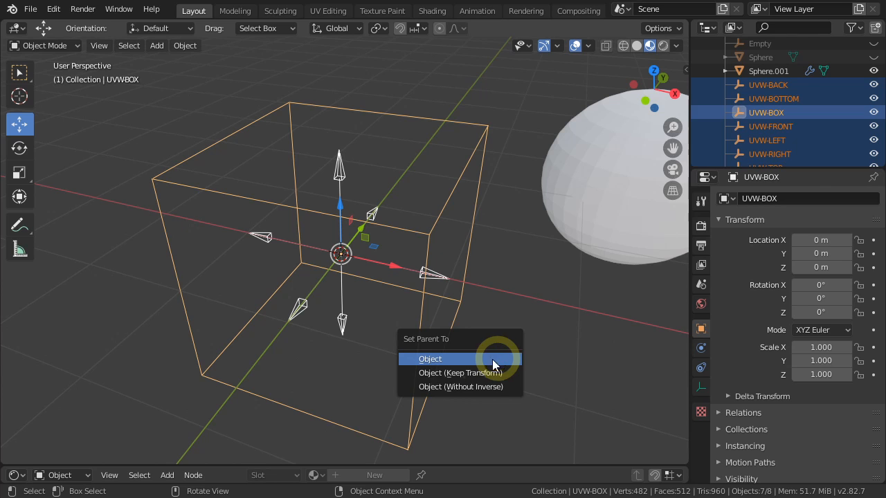
{"action": "left_click", "coordinate": [431, 359]}
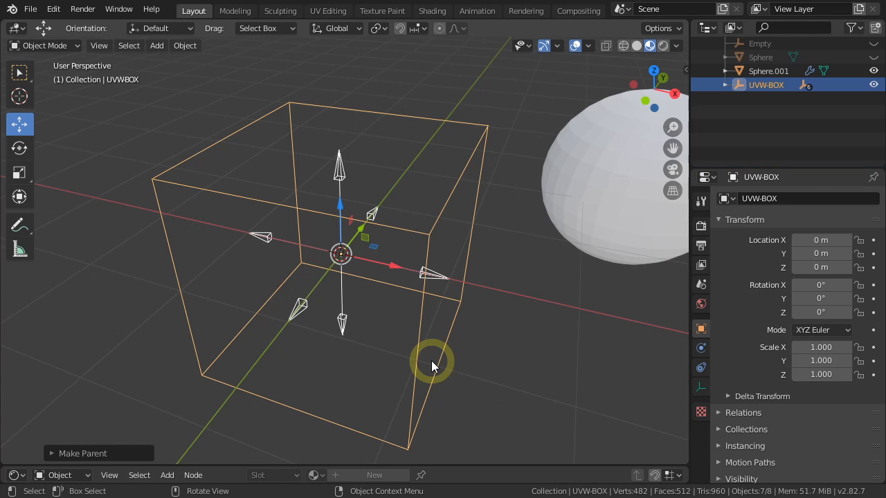
Step: Try moving, rotating and scaling UVW-BOX to test that its child arrows follow, cancelling each transform
{"action": "scroll", "coordinate": [431, 360], "scroll_direction": "down", "scroll_amount": 2}
{"action": "left_click", "coordinate": [469, 367]}
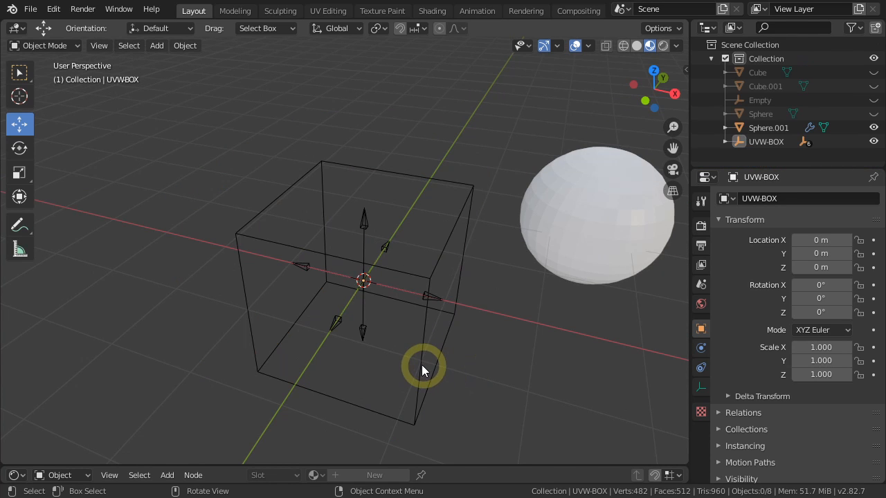
{"action": "left_click", "coordinate": [418, 362]}
{"action": "left_click_drag", "start_coordinate": [418, 362], "coordinate": [507, 323]}
{"action": "right_click", "coordinate": [507, 322]}
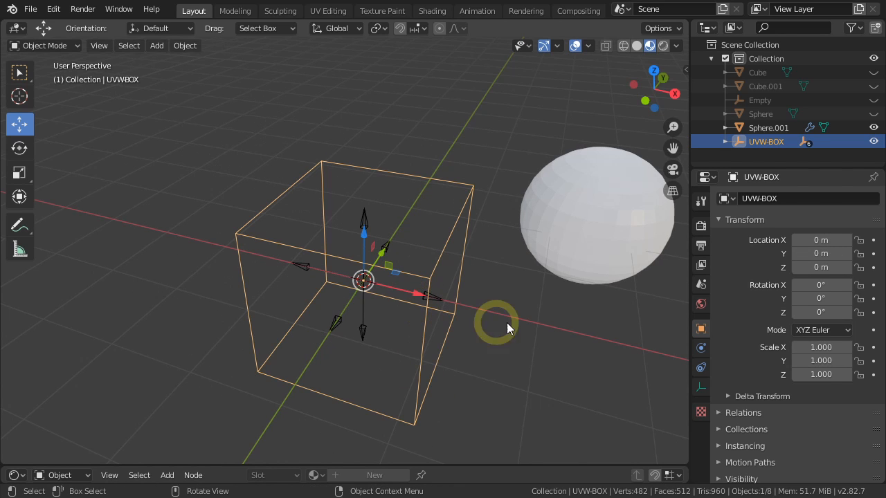
{"action": "key", "text": "r"}
{"action": "right_click", "coordinate": [528, 335]}
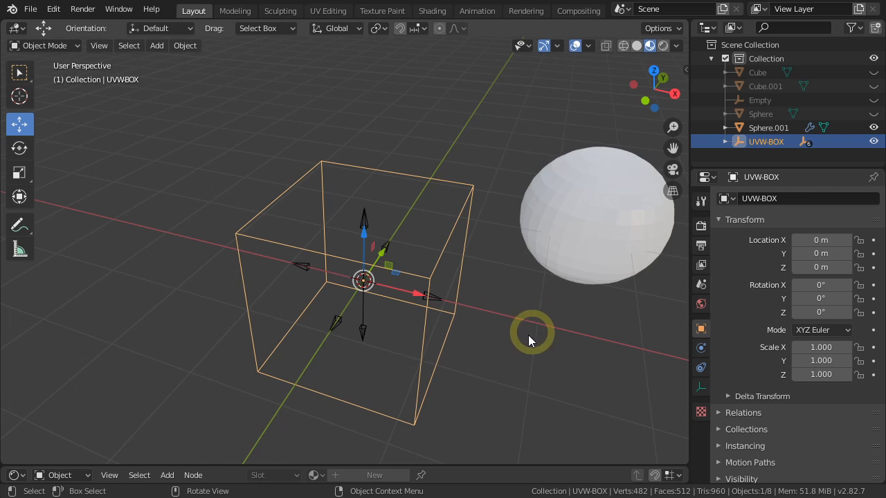
{"action": "key", "text": "s"}
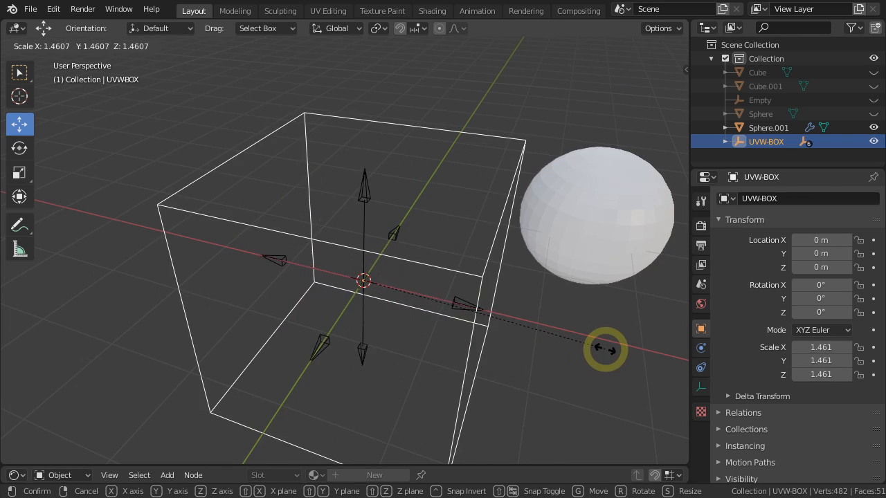
{"action": "right_click", "coordinate": [608, 350]}
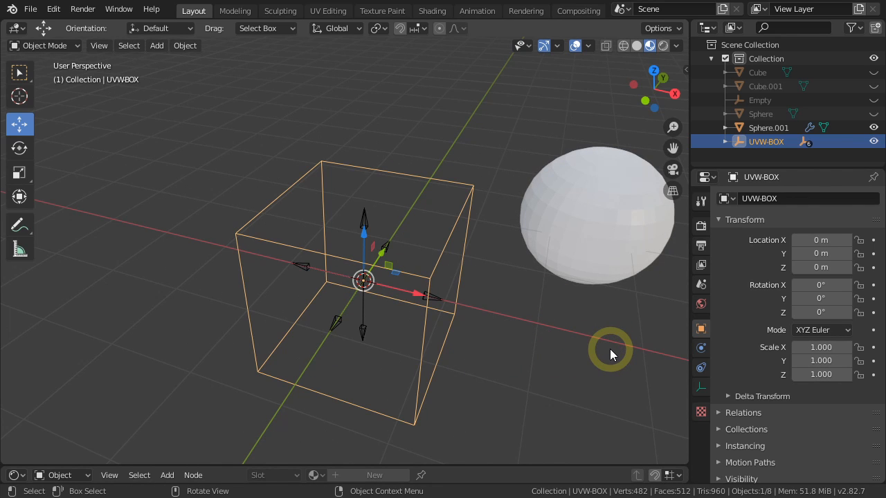
Step: Clear the textureless sphere's location so it sits at the origin inside the box, and rename it UVW-PROJECT
{"action": "left_click", "coordinate": [593, 270]}
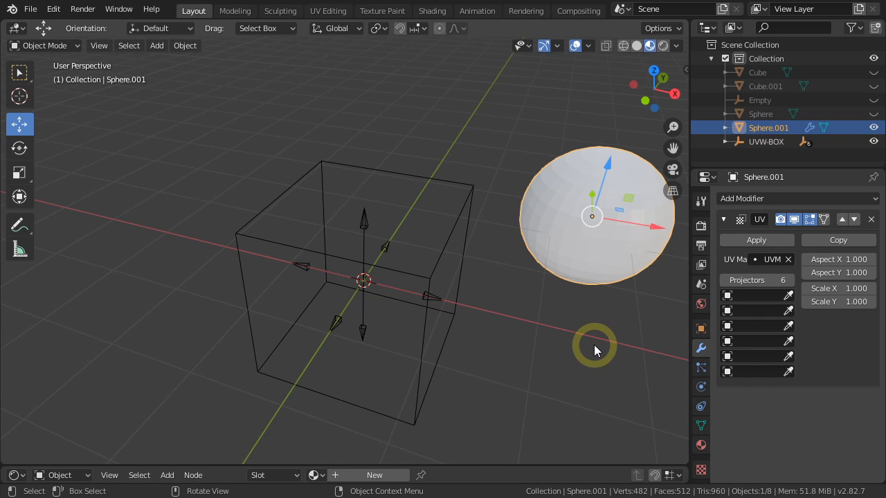
{"action": "key", "text": "alt"}
{"action": "key", "text": "alt+g"}
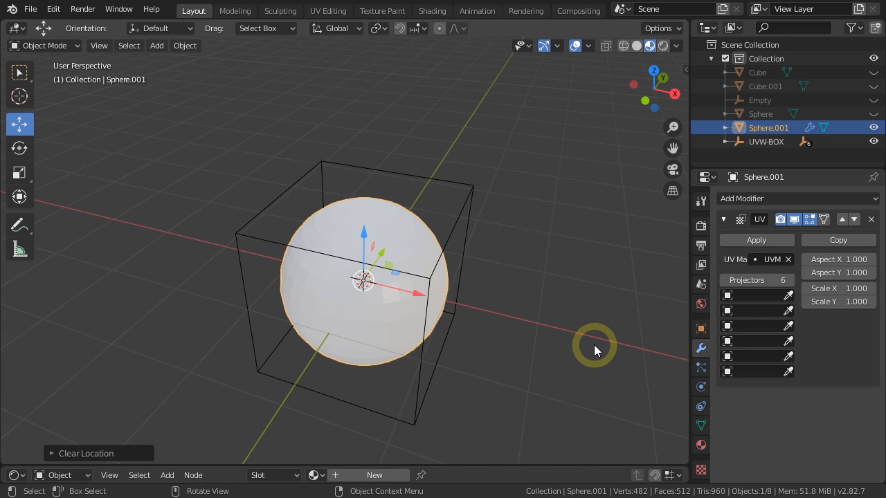
{"action": "double_click", "coordinate": [760, 128]}
{"action": "type", "text": "UVW-PROJECT"}
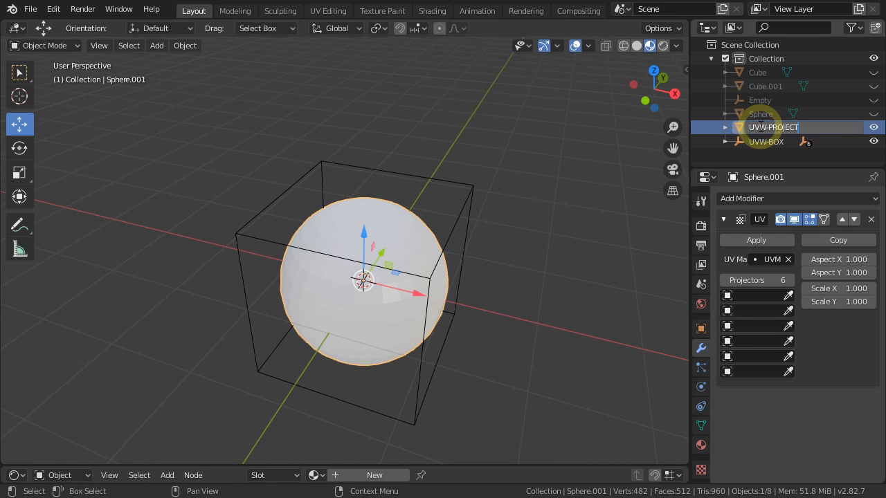
{"action": "key", "text": "Return"}
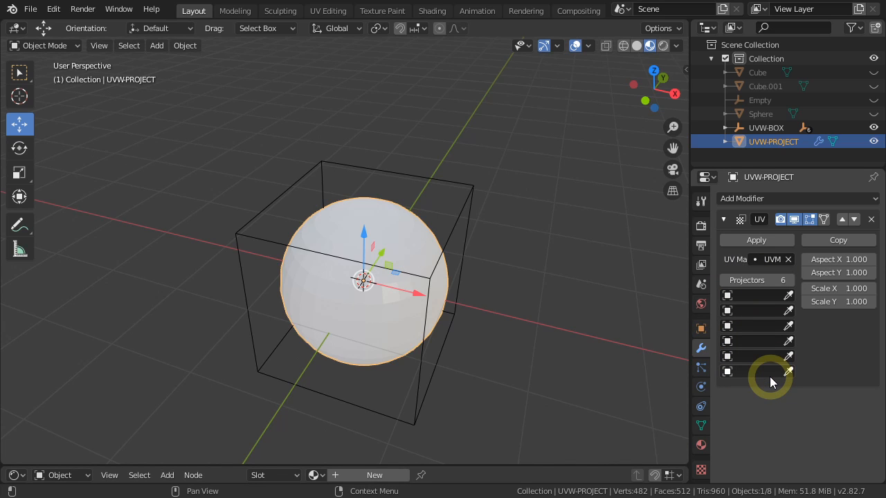
Step: Assign UVW-TOP, UVW-BOTTOM, UVW-RIGHT, UVW-LEFT, UVW-FRONT and UVW-BACK, in that order, as the UV Project modifier's six projectors
{"action": "left_click", "coordinate": [730, 296]}
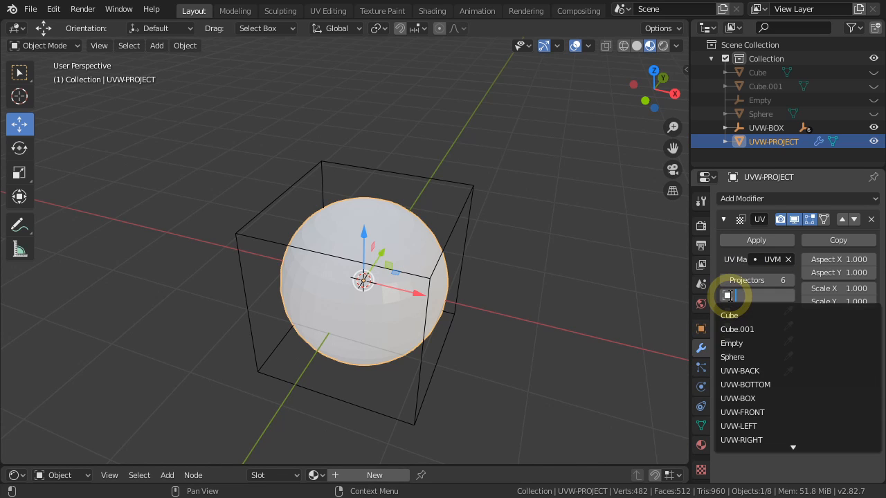
{"action": "type", "text": "top"}
{"action": "left_click", "coordinate": [732, 316]}
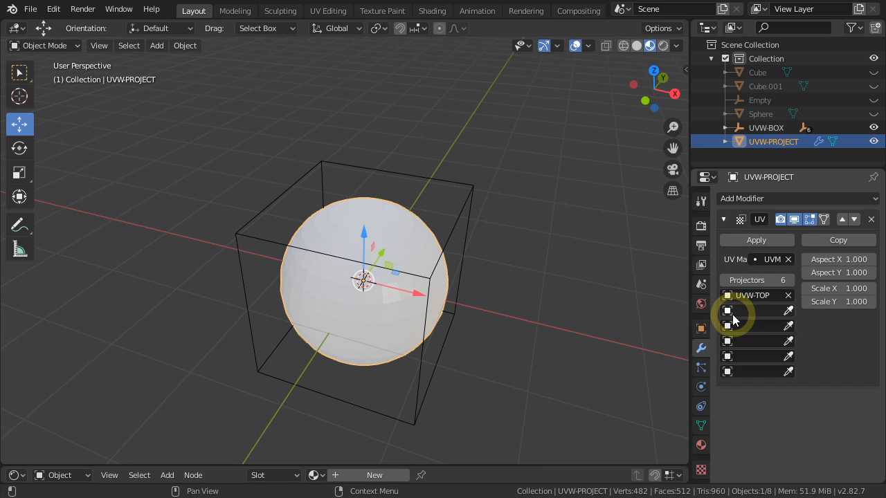
{"action": "left_click", "coordinate": [735, 310]}
{"action": "type", "text": "tot"}
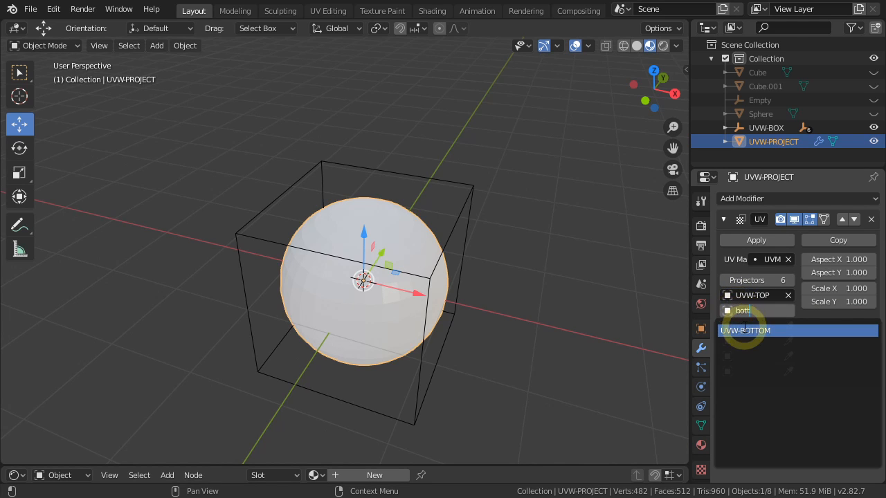
{"action": "left_click", "coordinate": [743, 331]}
{"action": "left_click", "coordinate": [747, 327]}
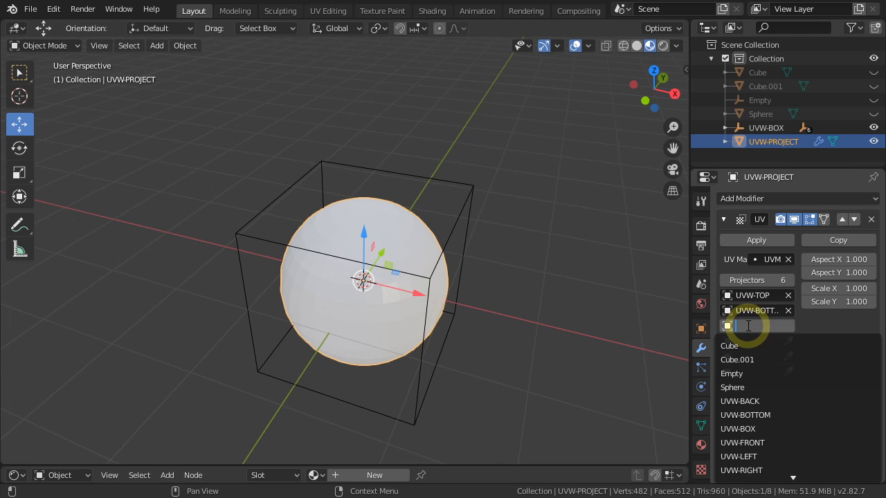
{"action": "type", "text": "rig"}
{"action": "left_click", "coordinate": [748, 343]}
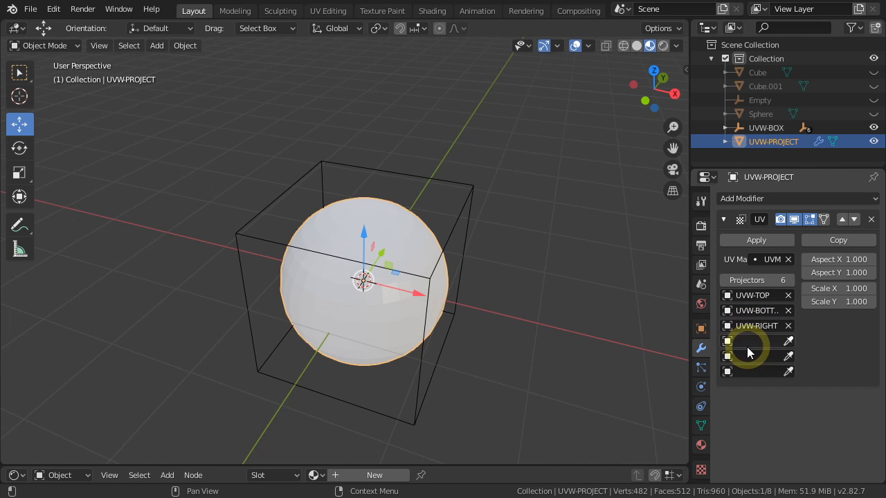
{"action": "left_click", "coordinate": [748, 341]}
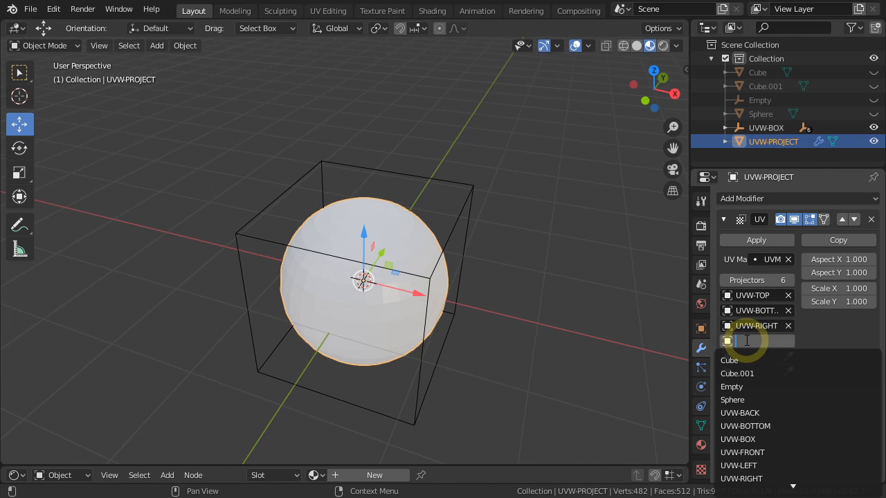
{"action": "type", "text": "lef"}
{"action": "left_click", "coordinate": [748, 361]}
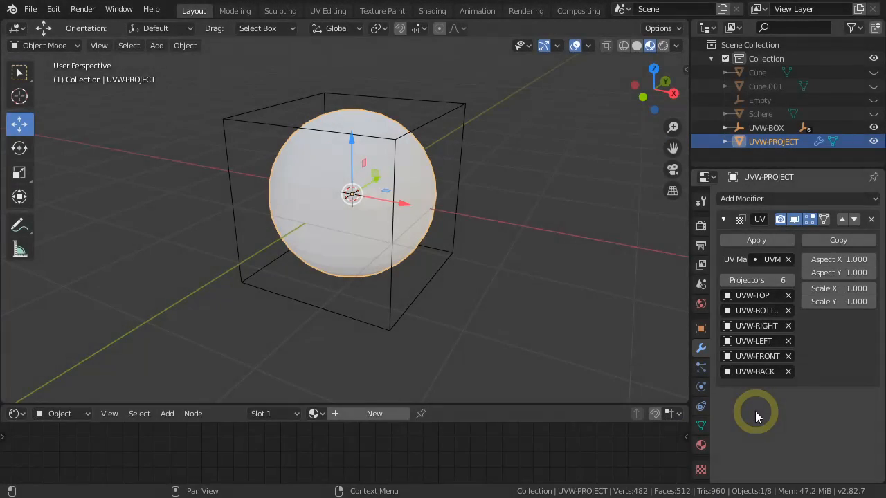
Step: Assign the existing Material.001 to the UVW-PROJECT sphere and make it a separate copy
{"action": "left_click", "coordinate": [701, 445]}
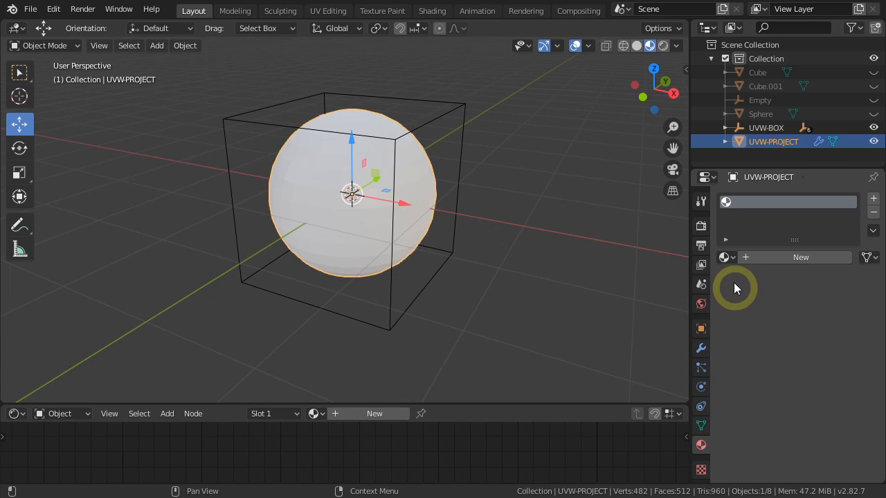
{"action": "left_click", "coordinate": [723, 257]}
{"action": "left_click", "coordinate": [688, 278]}
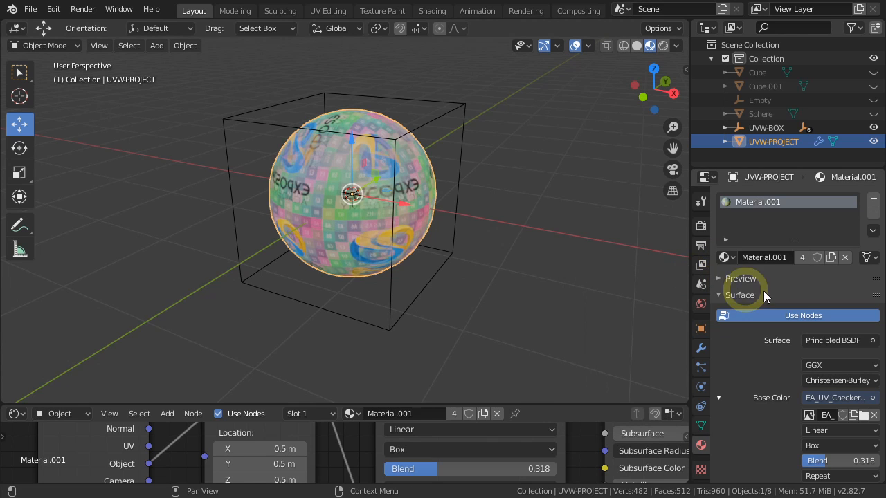
{"action": "left_click", "coordinate": [831, 258]}
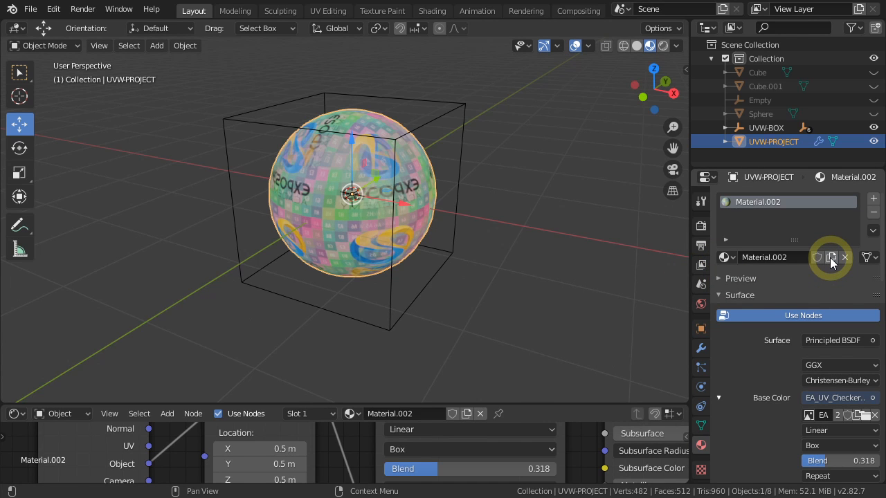
Step: Connect the Texture Coordinate node's UV output to the Mapping node's Vector input, and remove Empty as its reference object
{"action": "left_click_drag", "start_coordinate": [582, 404], "coordinate": [598, 211]}
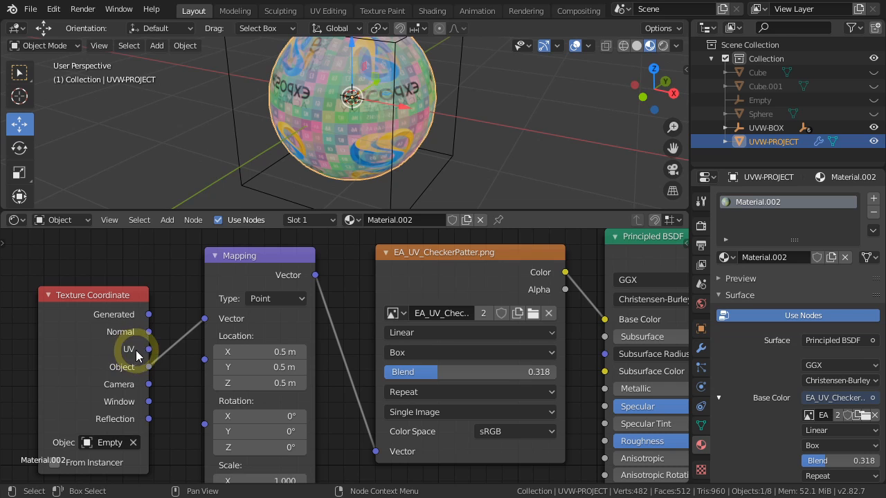
{"action": "left_click_drag", "start_coordinate": [147, 350], "coordinate": [204, 319]}
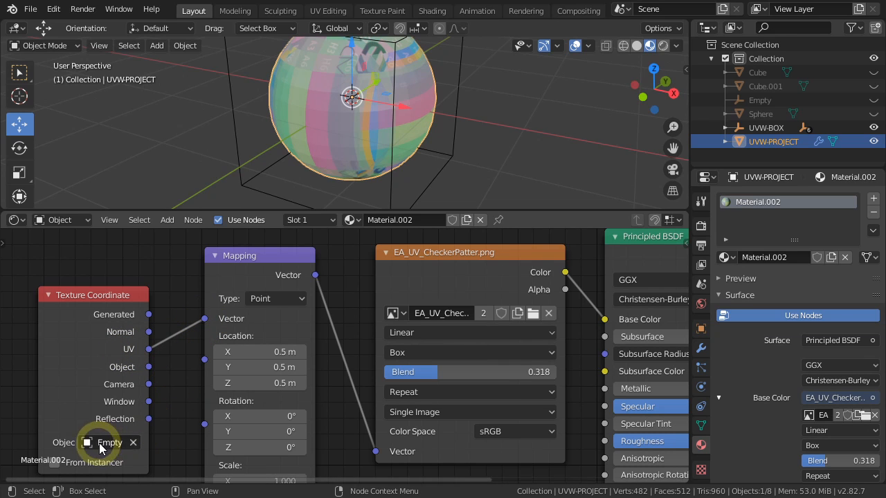
{"action": "left_click", "coordinate": [133, 443]}
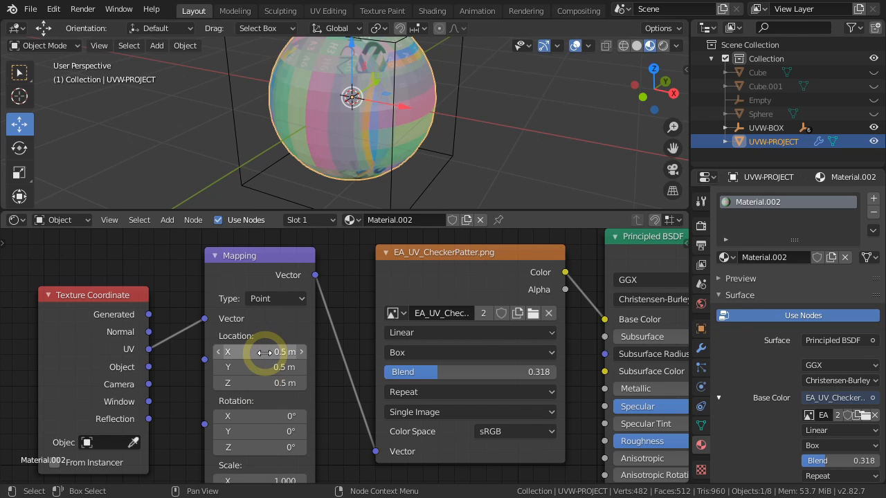
Step: Reset the Mapping node's location to 0 m on all axes and set the checker image texture's projection to Flat
{"action": "key", "text": "BackSpace"}
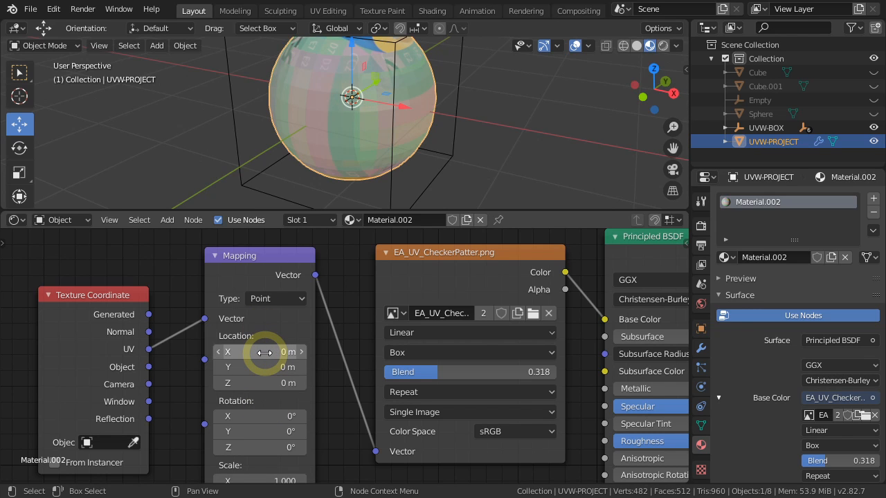
{"action": "left_click", "coordinate": [401, 353]}
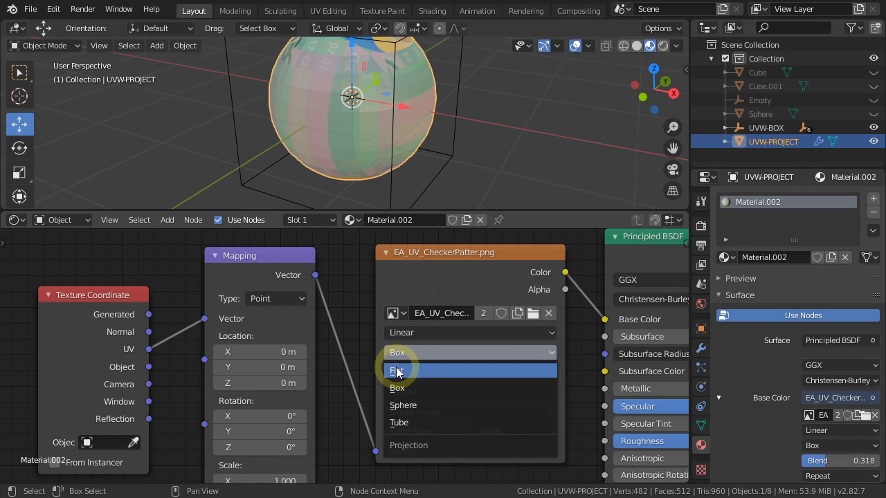
{"action": "left_click", "coordinate": [397, 371]}
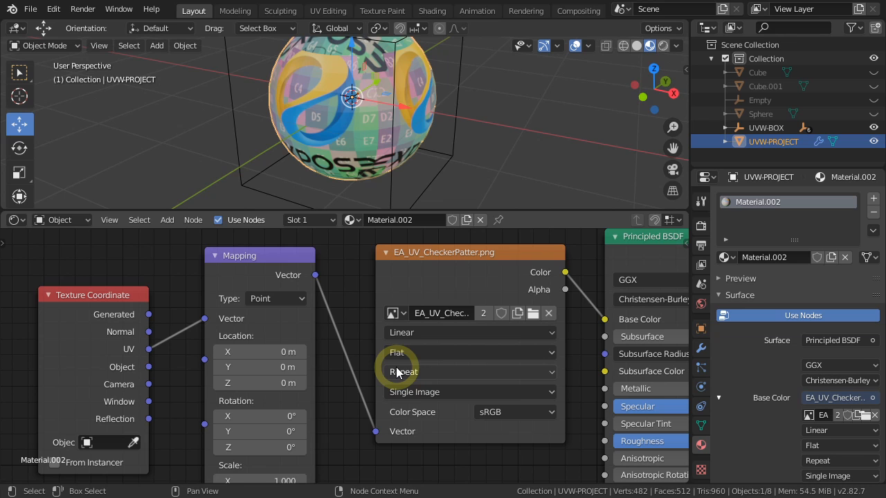
Step: Enlarge the 3D viewport and try moving UVW-BOX to test how the projected texture reacts
{"action": "left_click_drag", "start_coordinate": [425, 212], "coordinate": [432, 341]}
{"action": "mouse_move", "coordinate": [439, 257]}
{"action": "middle_mouse_down"}
{"action": "mouse_move", "coordinate": [409, 270]}
{"action": "mouse_move", "coordinate": [442, 270]}
{"action": "middle_mouse_up"}
{"action": "left_click", "coordinate": [391, 271]}
{"action": "key", "text": "g"}
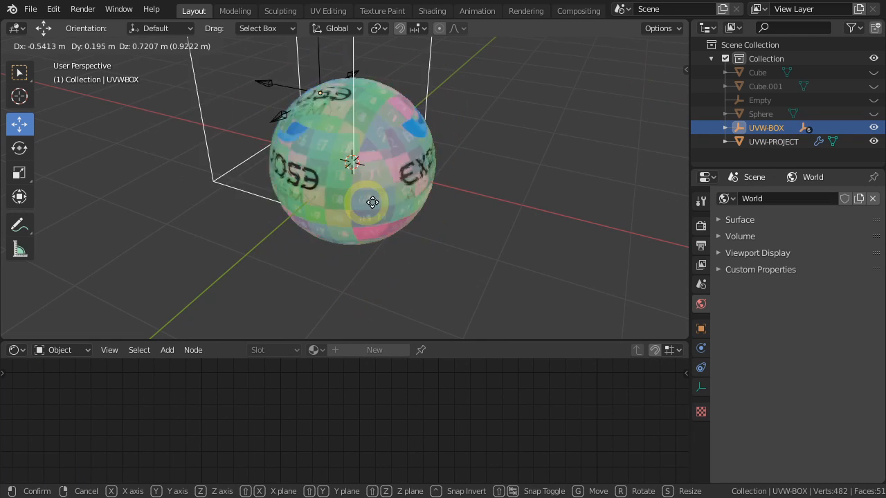
{"action": "left_click", "coordinate": [382, 263]}
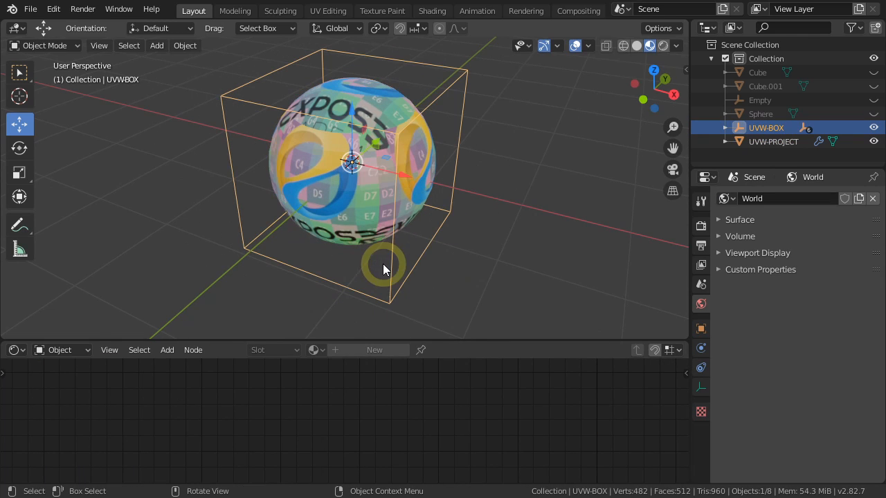
Step: Try scaling UVW-BOX uniformly and along the global X axis, cancelling both transforms
{"action": "key", "text": "s"}
{"action": "right_click", "coordinate": [484, 237]}
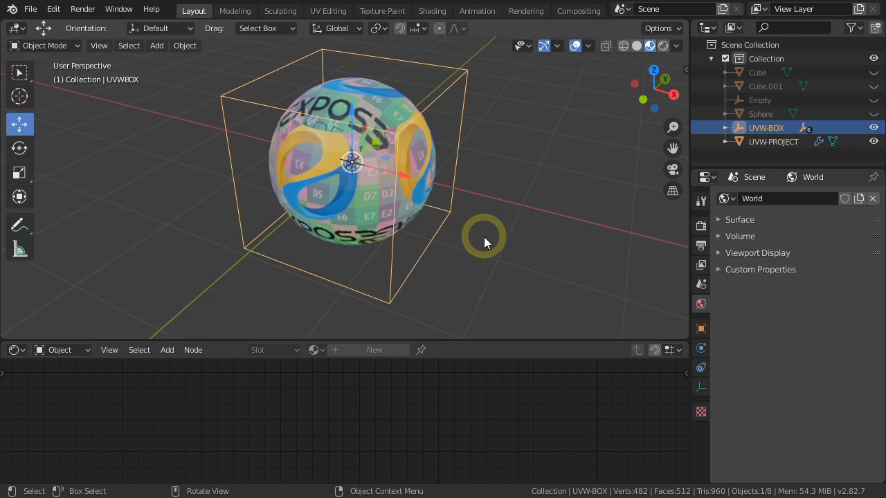
{"action": "key", "text": "s"}
{"action": "key", "text": "x"}
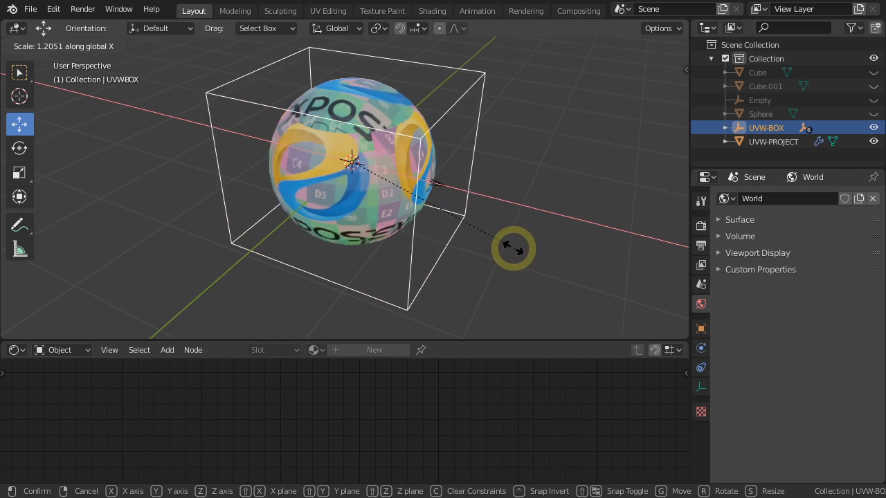
{"action": "right_click", "coordinate": [536, 251]}
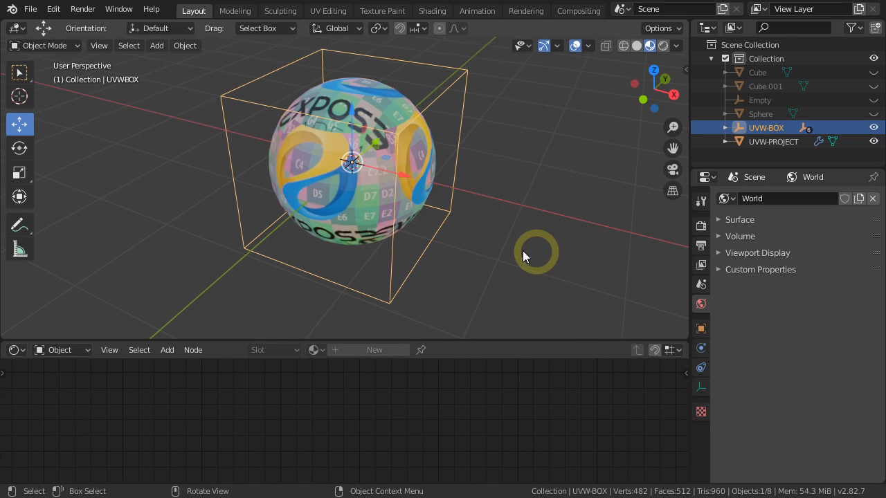
Step: Try rotating UVW-BOX about the global Z axis to test the projection on the sphere
{"action": "middle_click_drag", "start_coordinate": [465, 233], "coordinate": [481, 243]}
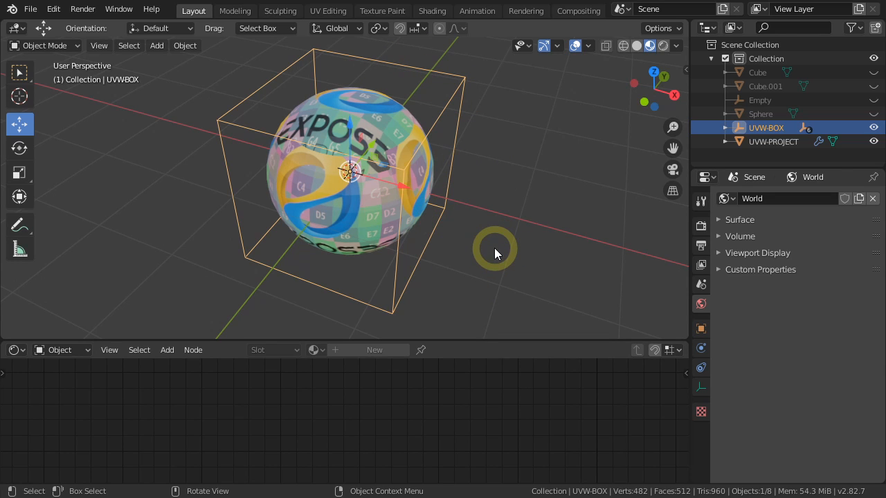
{"action": "key", "text": "r"}
{"action": "key", "text": "z"}
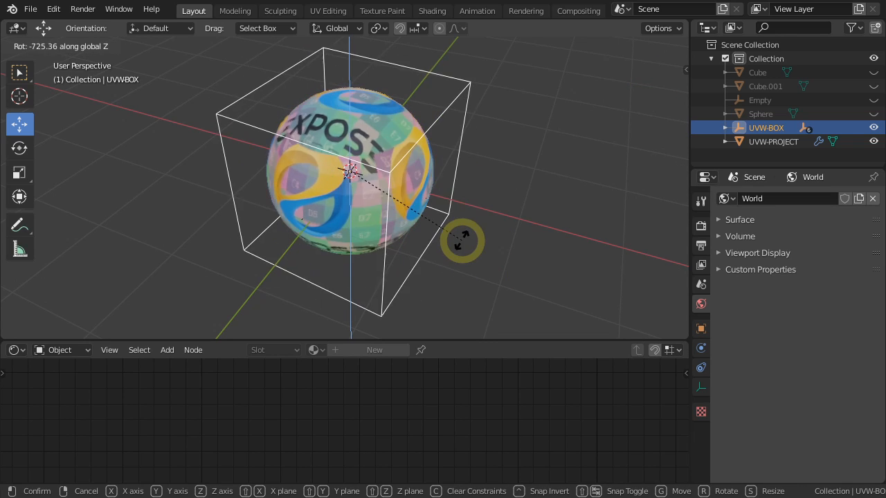
{"action": "left_click", "coordinate": [462, 241]}
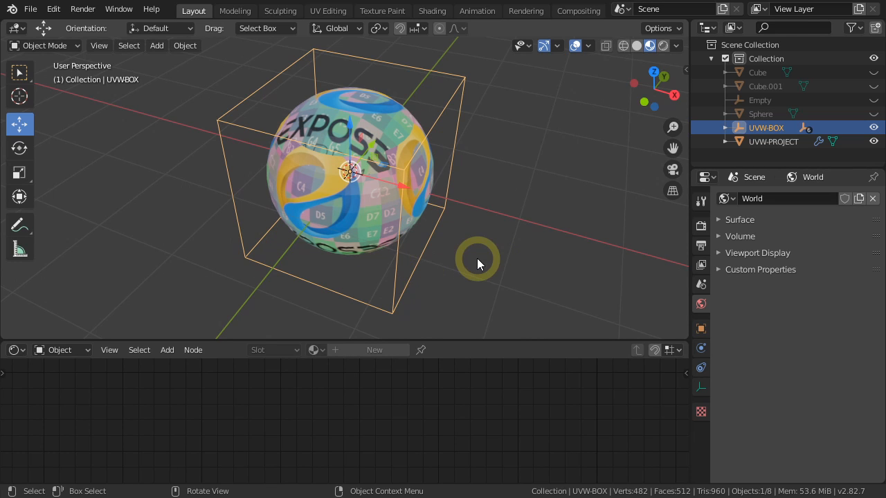
Step: Move UVW-BOX along X partly off the sphere, and try rotating the UVW-RIGHT arrow about its local Z axis
{"action": "left_click_drag", "start_coordinate": [393, 186], "coordinate": [496, 195]}
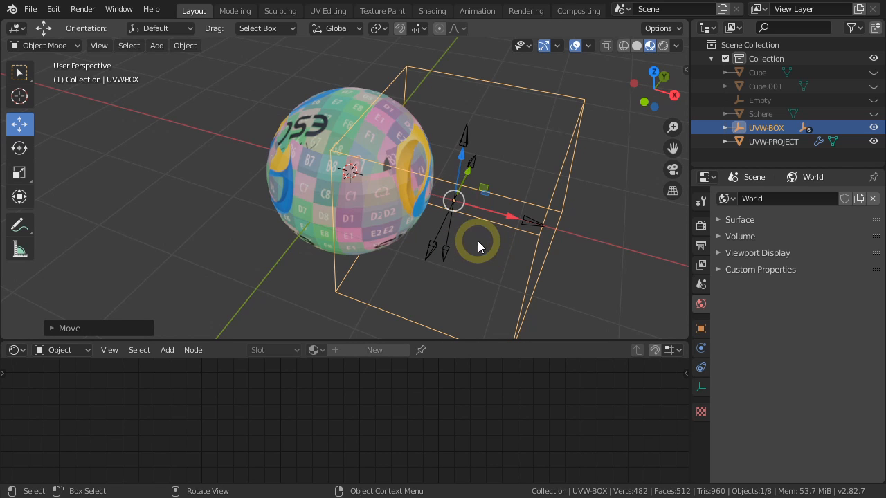
{"action": "middle_click_drag", "start_coordinate": [485, 263], "coordinate": [460, 245]}
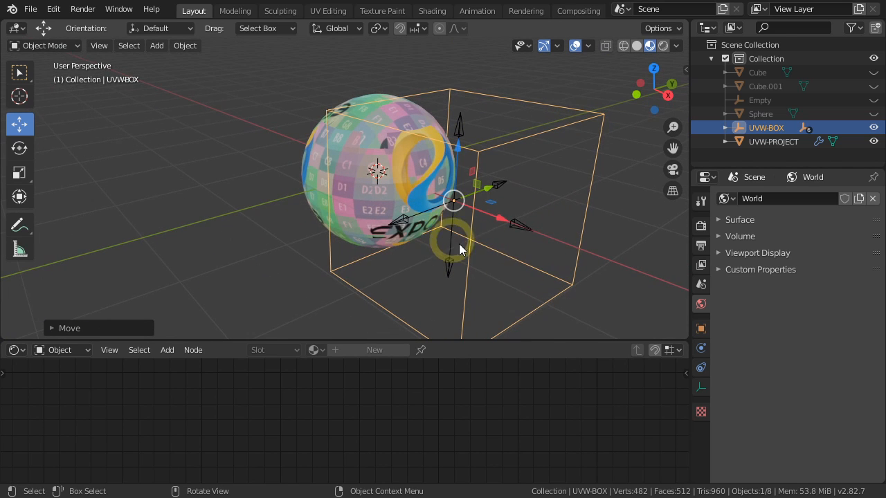
{"action": "left_click", "coordinate": [519, 226]}
{"action": "key", "text": "r"}
{"action": "key", "text": "z"}
{"action": "key", "text": "z"}
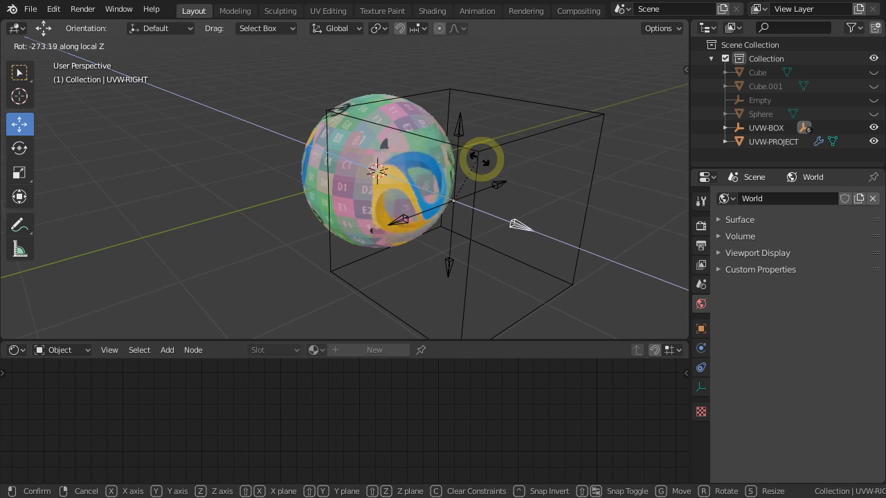
{"action": "left_click", "coordinate": [405, 271]}
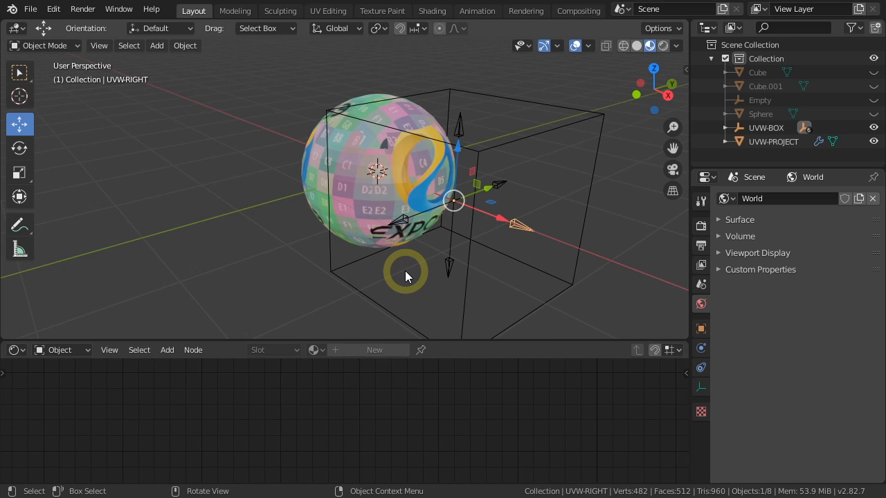
Step: Clear the location of UVW-BOX to return it to the origin around the sphere
{"action": "left_click", "coordinate": [462, 303]}
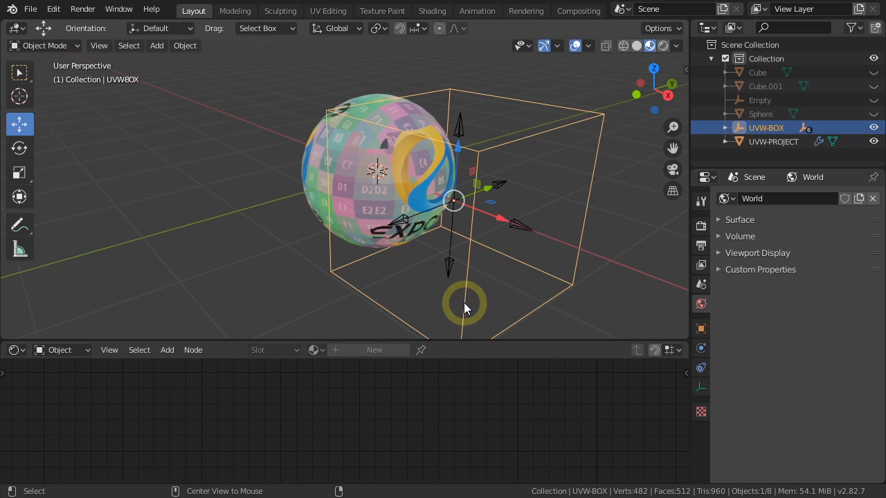
{"action": "key", "text": "alt+g"}
{"action": "middle_click_drag", "start_coordinate": [400, 259], "coordinate": [462, 262]}
Step: Select the UVW-PROJECT sphere and bring its material nodes and UV Project modifier settings into view
{"action": "left_click", "coordinate": [405, 223]}
{"action": "left_click_drag", "start_coordinate": [396, 340], "coordinate": [398, 272]}
{"action": "middle_click_drag", "start_coordinate": [352, 367], "coordinate": [356, 385]}
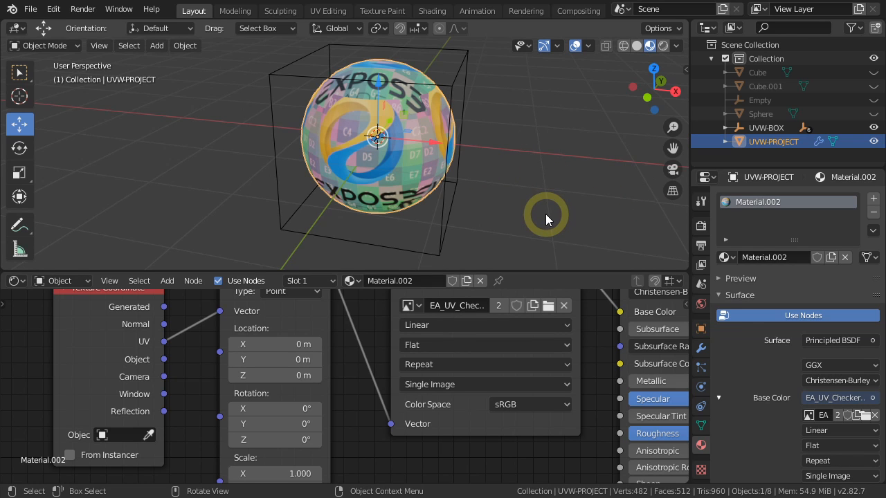
{"action": "left_click", "coordinate": [700, 348]}
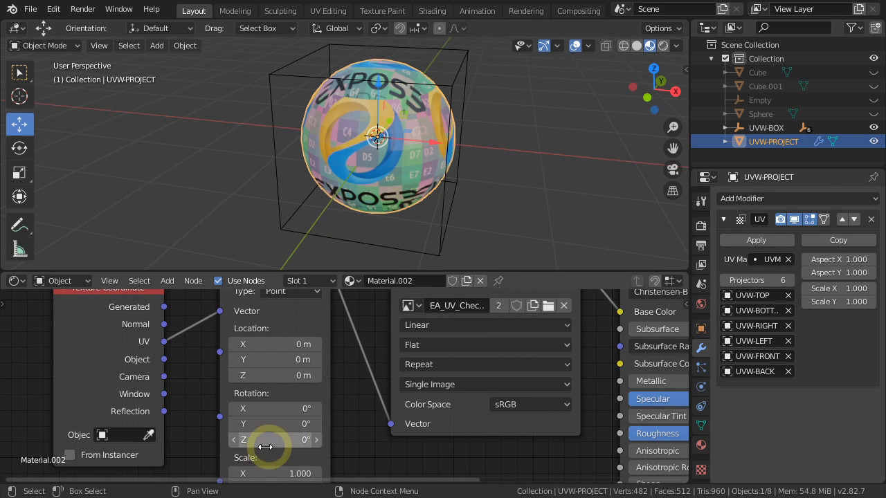
Step: Select a block of four neighbouring faces on the side of the UVW-PROJECT sphere in Edit Mode and grow the selection twice
{"action": "mouse_move", "coordinate": [266, 445]}
{"action": "left_mouse_down"}
{"action": "mouse_move", "coordinate": [378, 444]}
{"action": "mouse_move", "coordinate": [89, 433]}
{"action": "mouse_move", "coordinate": [573, 437]}
{"action": "mouse_move", "coordinate": [55, 431]}
{"action": "mouse_move", "coordinate": [619, 445]}
{"action": "mouse_move", "coordinate": [79, 453]}
{"action": "mouse_move", "coordinate": [282, 440]}
{"action": "left_mouse_up"}
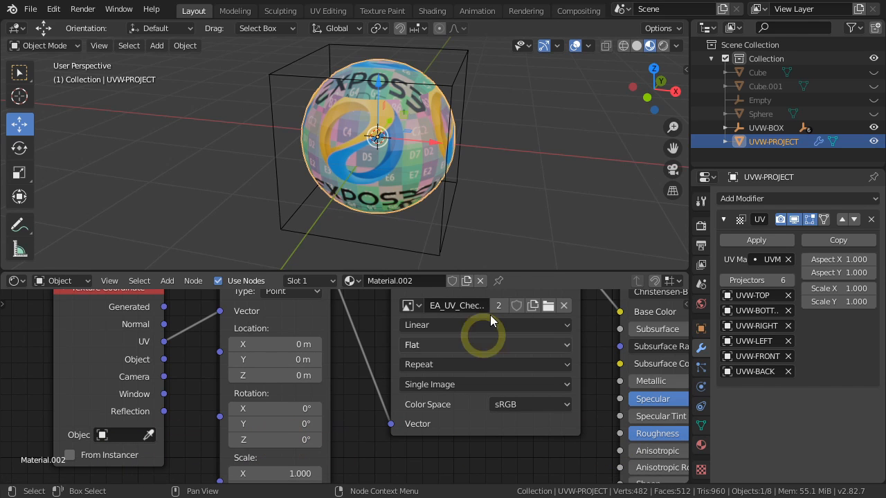
{"action": "left_click_drag", "start_coordinate": [382, 273], "coordinate": [382, 414]}
{"action": "middle_click_drag", "start_coordinate": [483, 329], "coordinate": [449, 341]}
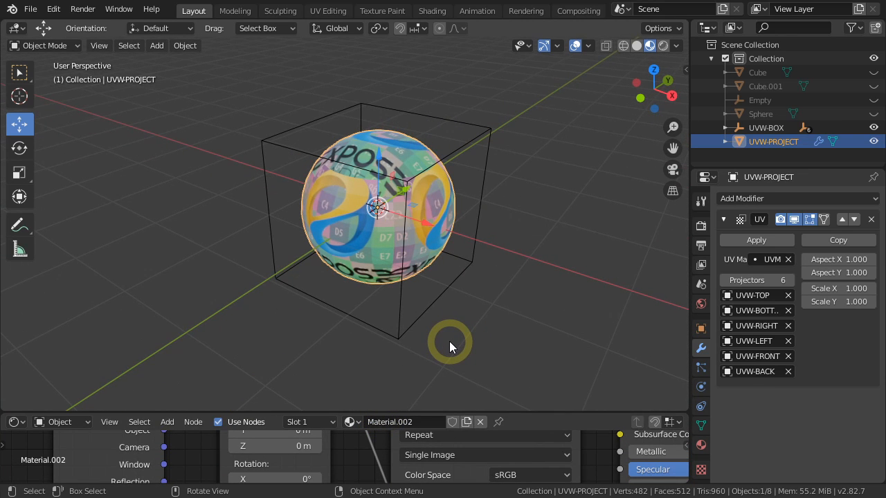
{"action": "key", "text": "Tab"}
{"action": "left_click", "coordinate": [335, 236]}
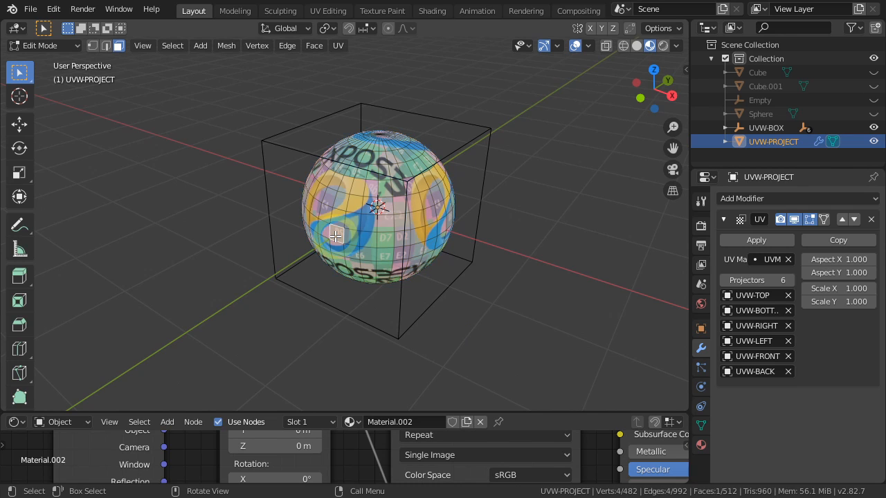
{"action": "left_click", "coordinate": [335, 223], "text": "shift"}
{"action": "left_click", "coordinate": [325, 216], "text": "shift"}
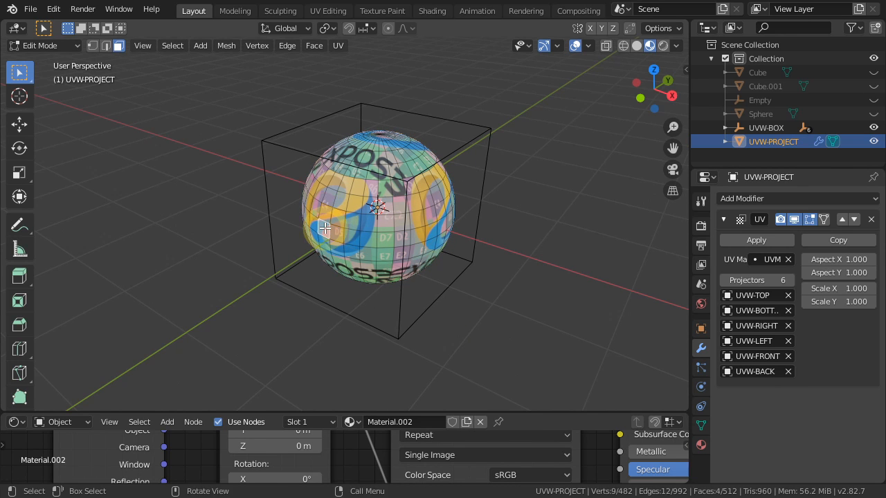
{"action": "key", "text": "ctrl+KP_Add"}
{"action": "key", "text": "ctrl+KP_Add"}
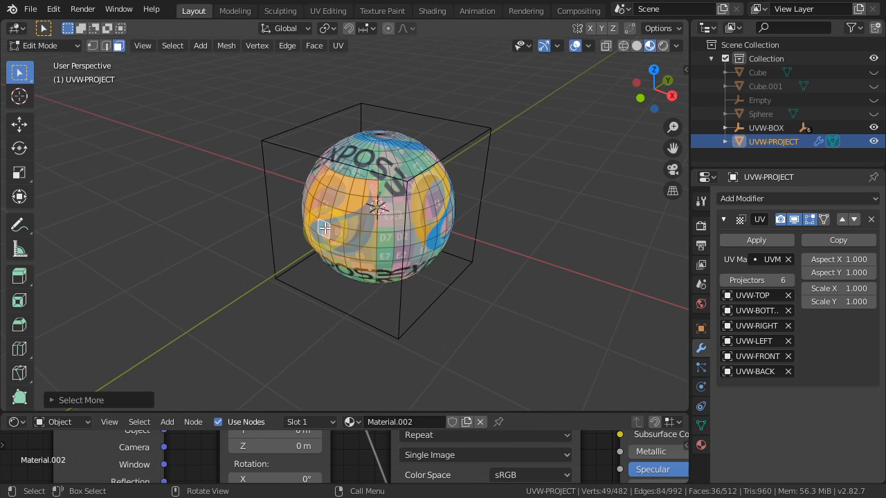
Step: Try extruding the selected sphere faces outward about 1.9 m to test the projection, undo the extrusion and return to Object Mode
{"action": "key", "text": "e"}
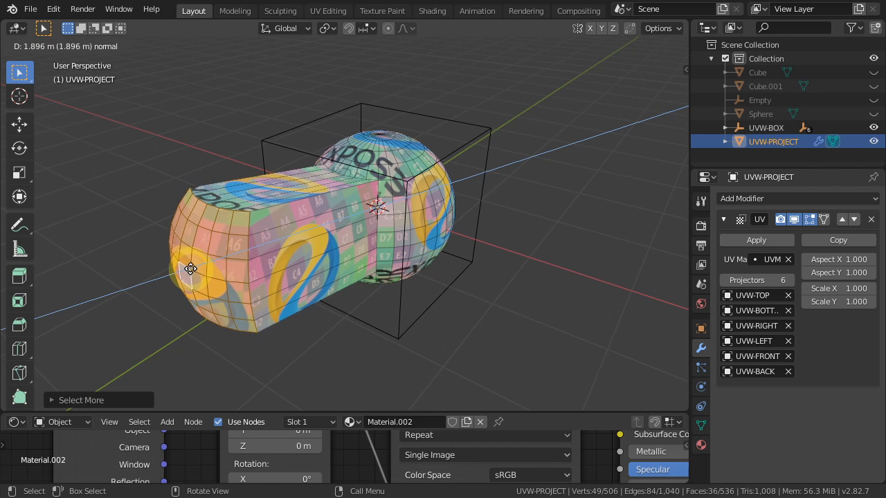
{"action": "left_click", "coordinate": [192, 257]}
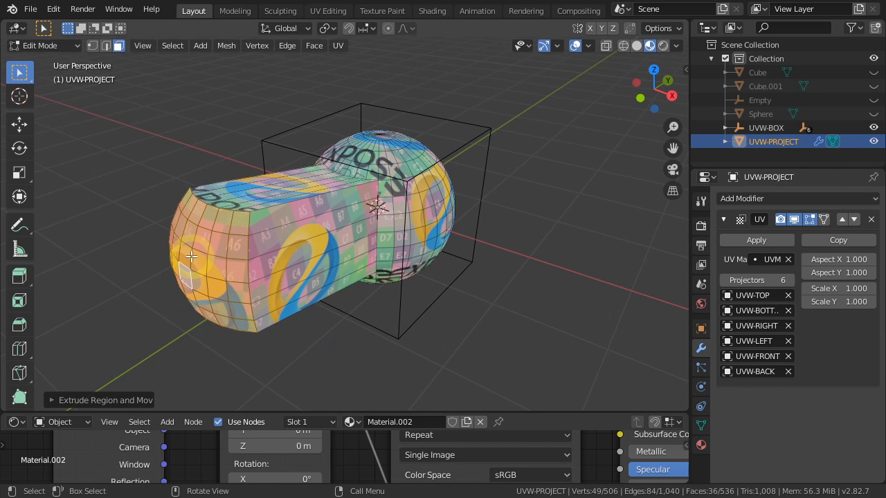
{"action": "key", "text": "ctrl"}
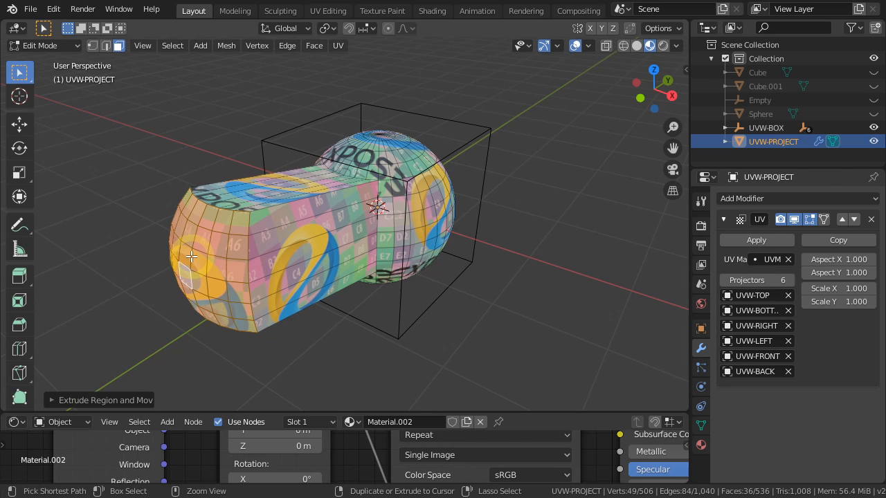
{"action": "key", "text": "ctrl+z"}
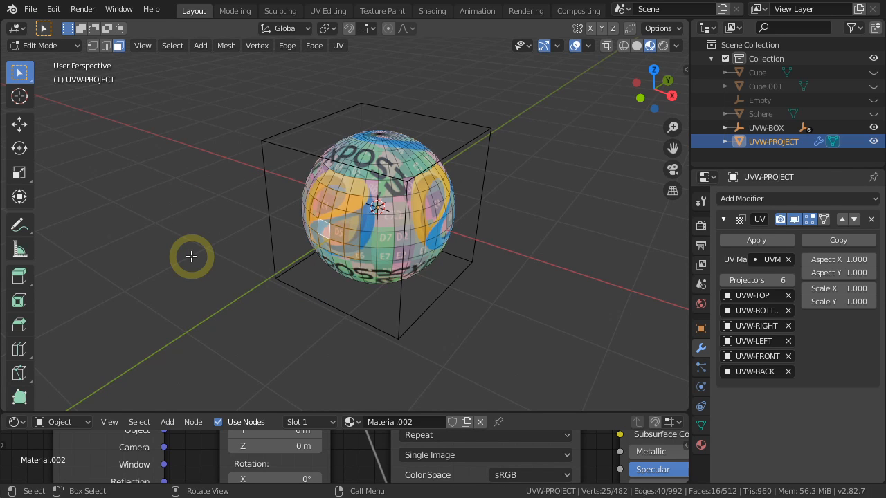
{"action": "key", "text": "Tab"}
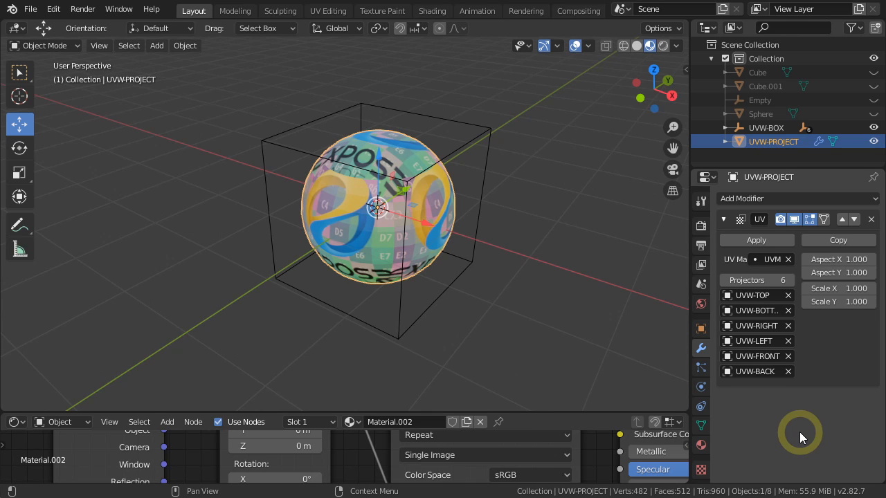
Step: Try applying the UV Project modifier on UVW-PROJECT, check the mesh's UV maps, and undo the application
{"action": "left_click", "coordinate": [757, 240]}
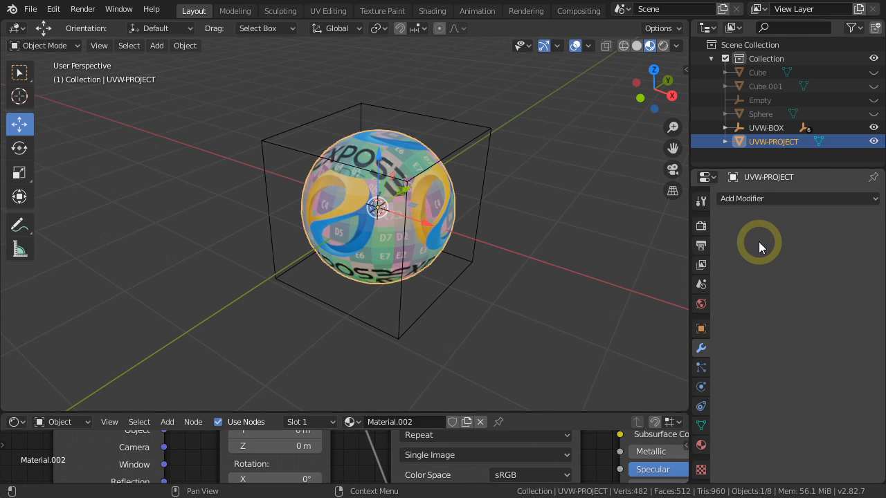
{"action": "left_click", "coordinate": [701, 426]}
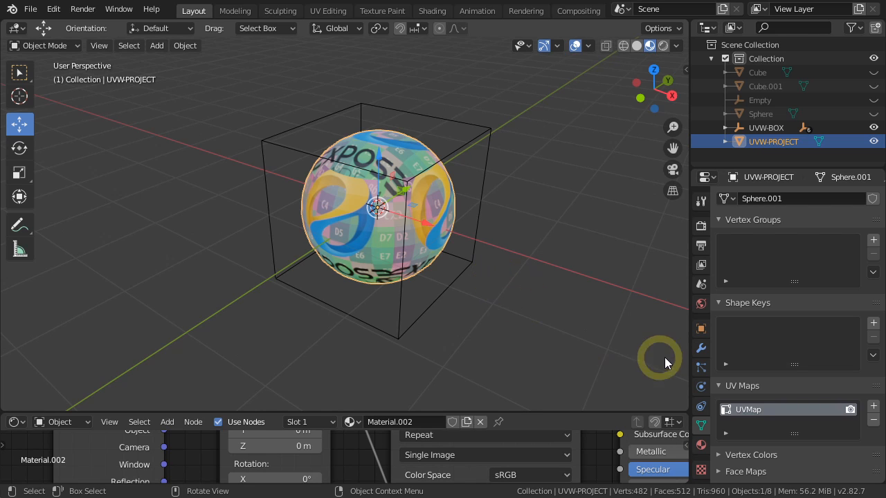
{"action": "left_click", "coordinate": [703, 347]}
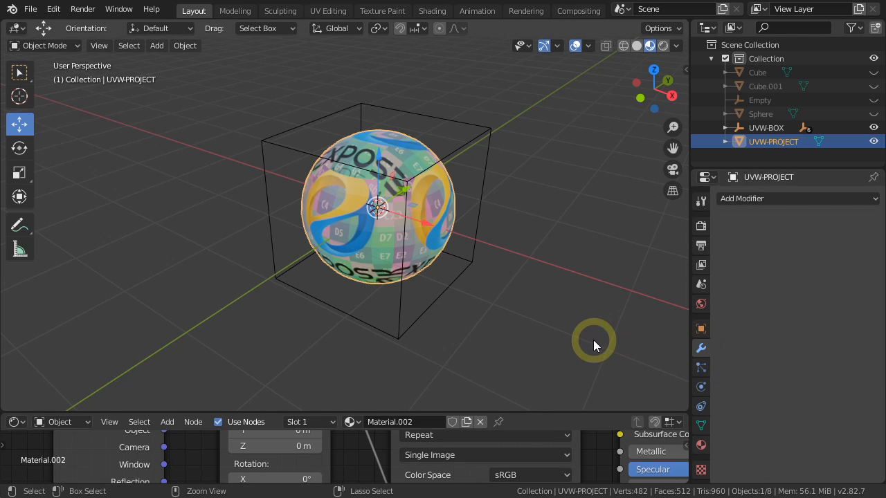
{"action": "key", "text": "ctrl+z"}
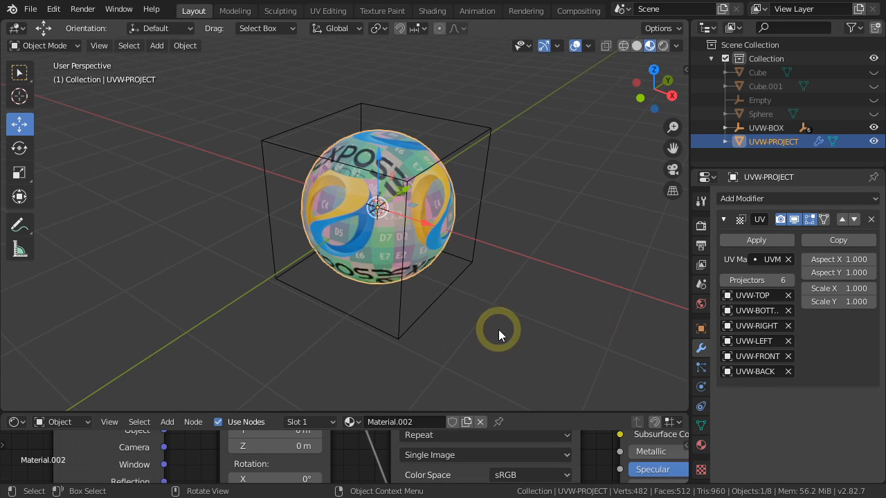
Step: Try moving UVW-BOX freely away from the sphere to test the projection, cancel the move and deselect the box
{"action": "middle_click_drag", "start_coordinate": [499, 328], "coordinate": [518, 344]}
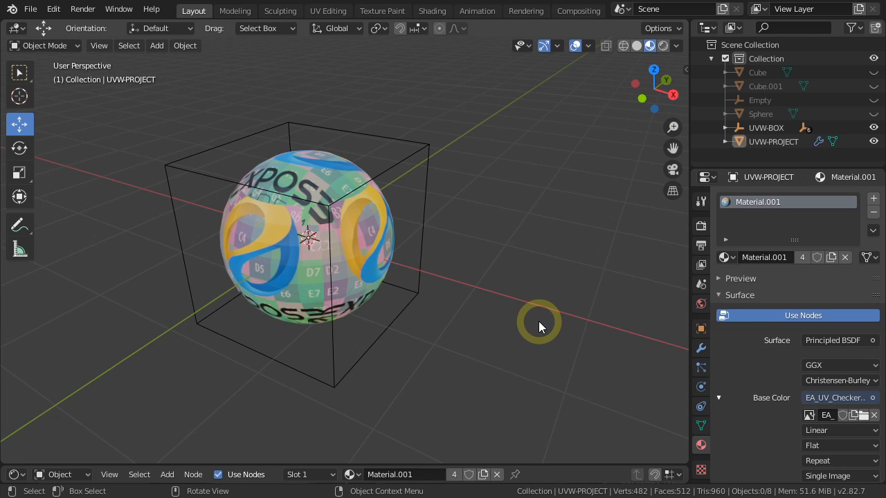
{"action": "left_click", "coordinate": [400, 315]}
{"action": "key", "text": "g"}
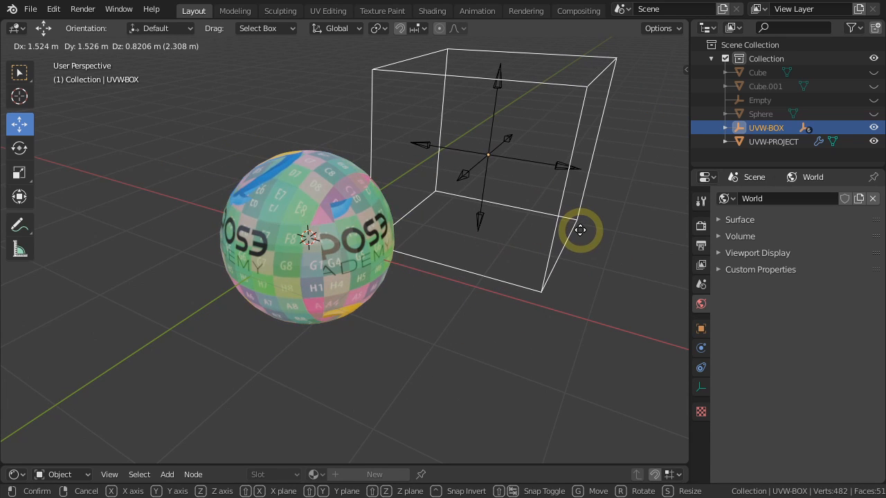
{"action": "right_click", "coordinate": [580, 230]}
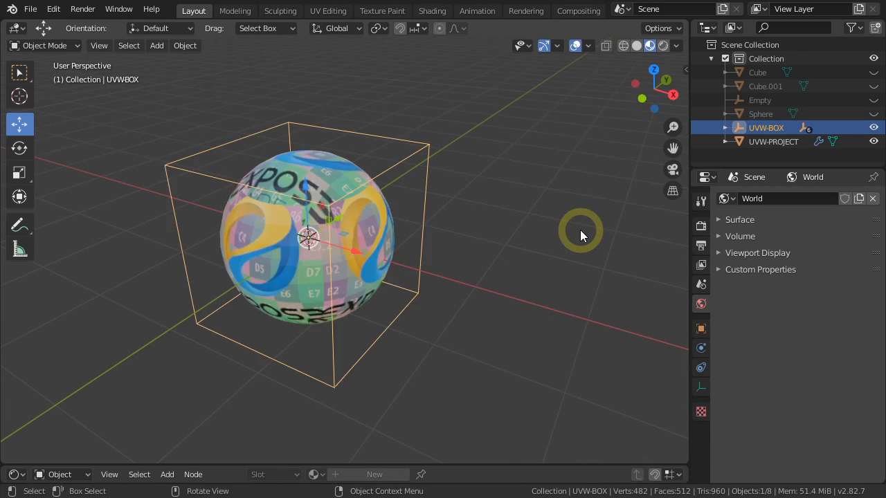
{"action": "left_click", "coordinate": [512, 312]}
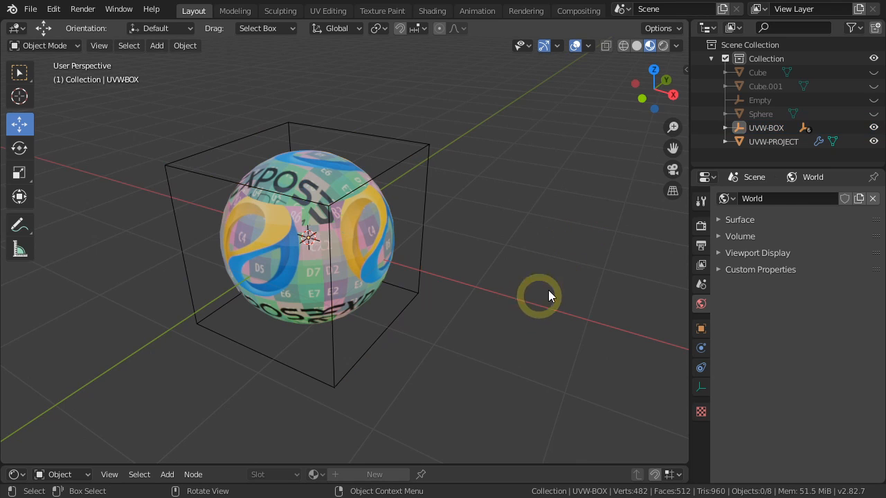
Step: Delete the hidden objects Cube, Cube.001, Empty and Sphere from the collection
{"action": "left_click", "coordinate": [723, 128]}
{"action": "scroll", "coordinate": [762, 131], "scroll_direction": "down", "scroll_amount": 4}
{"action": "scroll", "coordinate": [762, 131], "scroll_direction": "up", "scroll_amount": 5}
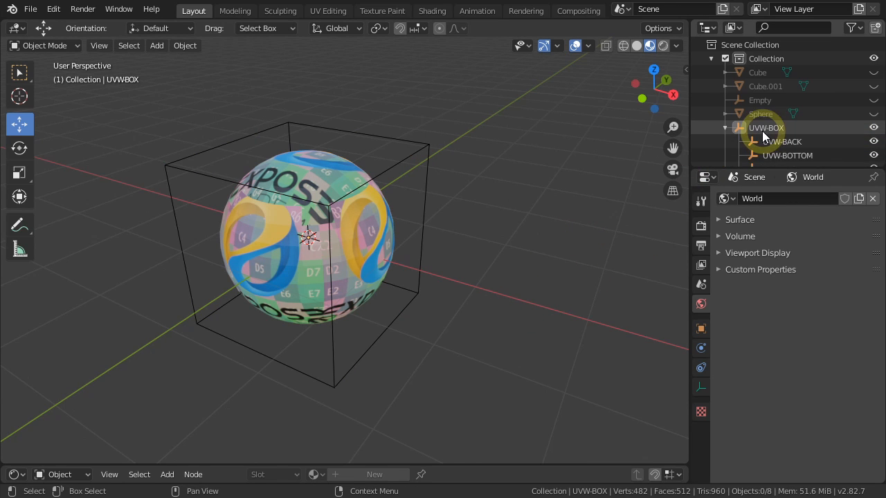
{"action": "left_click", "coordinate": [725, 127]}
{"action": "left_click", "coordinate": [759, 114]}
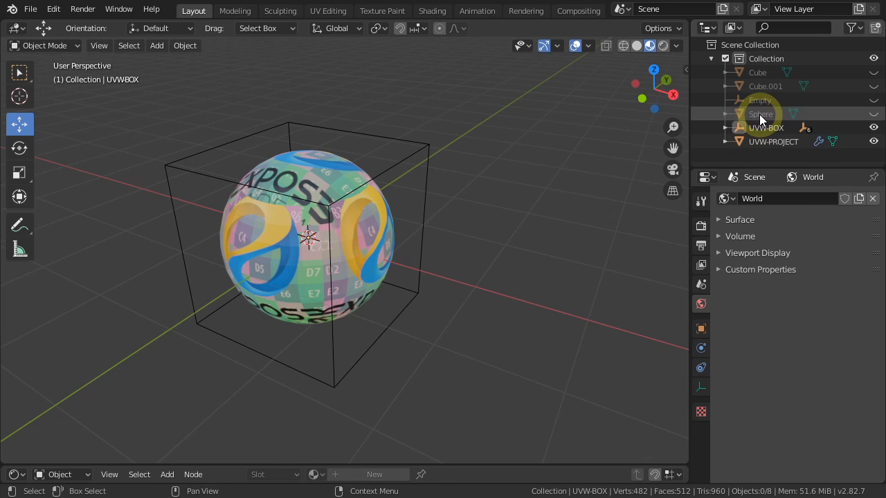
{"action": "left_click", "coordinate": [765, 73], "text": "shift"}
{"action": "right_click", "coordinate": [765, 76]}
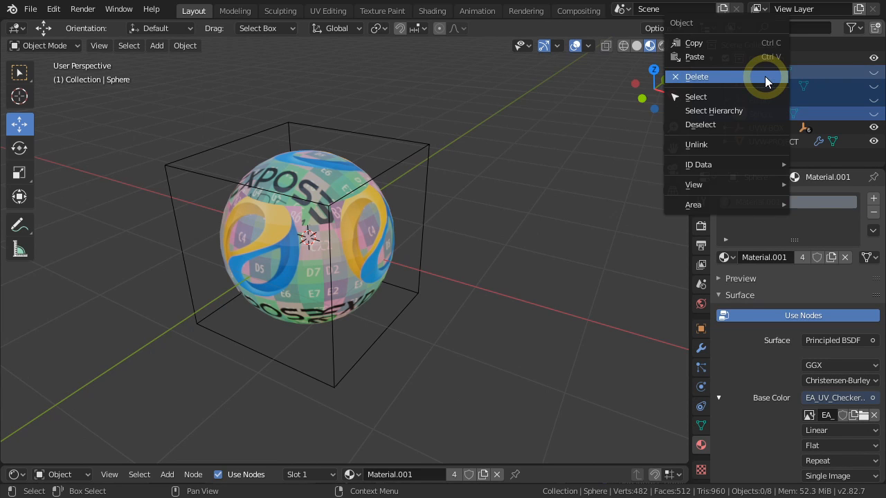
{"action": "left_click", "coordinate": [721, 76]}
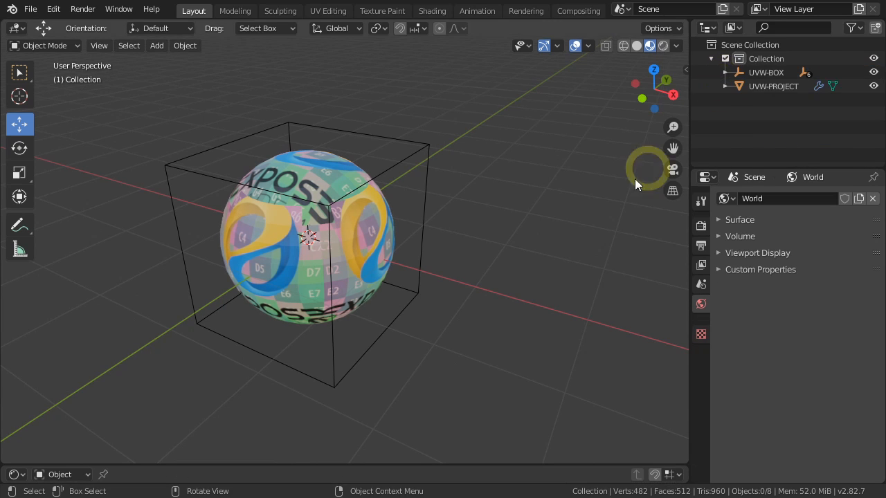
Step: Unlink Material.001 from the UVW-PROJECT sphere and save the file as UVW_box_project_template in the UV project folder
{"action": "left_click", "coordinate": [369, 271]}
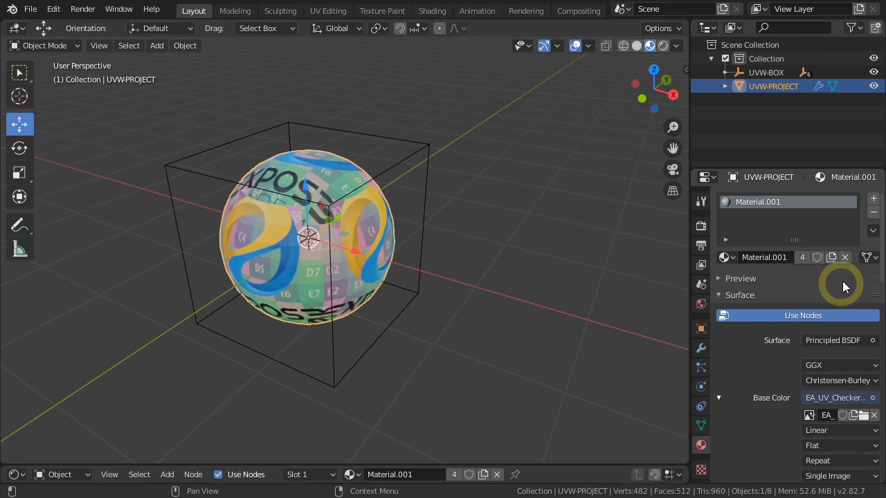
{"action": "left_click", "coordinate": [846, 257]}
{"action": "key", "text": "ctrl+shift+s"}
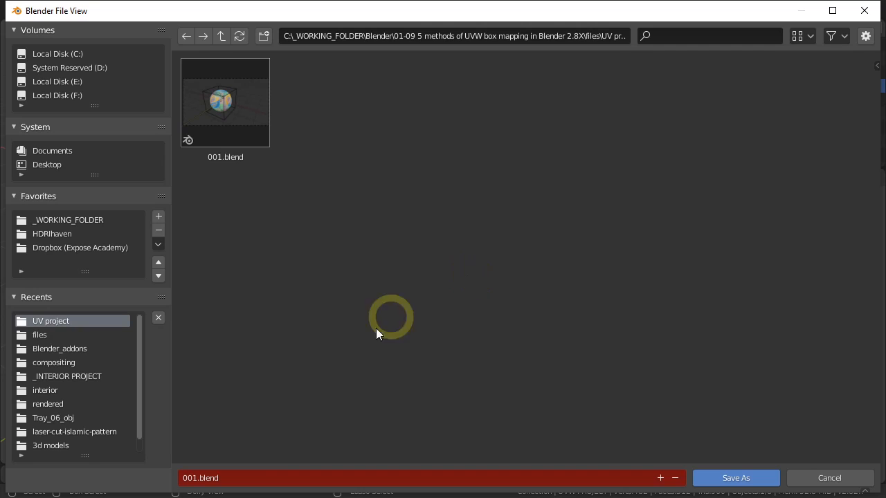
{"action": "left_click", "coordinate": [239, 478]}
{"action": "type", "text": "UVW_b"}
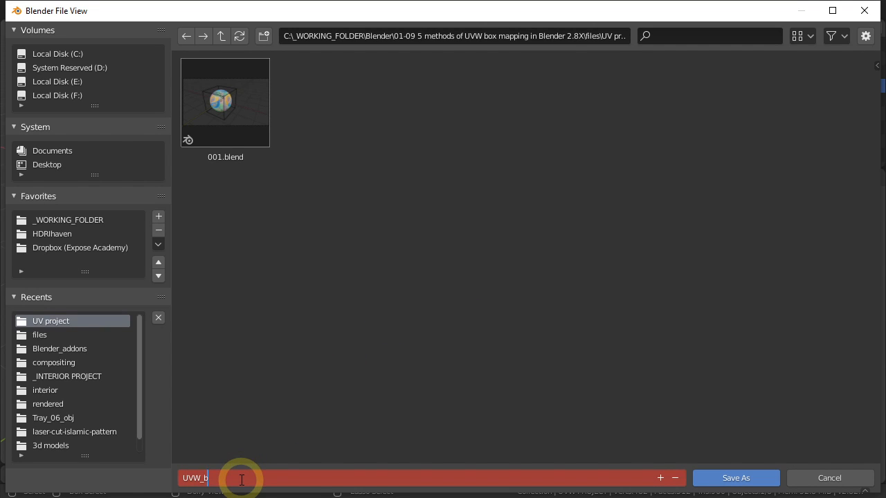
{"action": "type", "text": "ox_project_template"}
{"action": "left_click", "coordinate": [732, 479]}
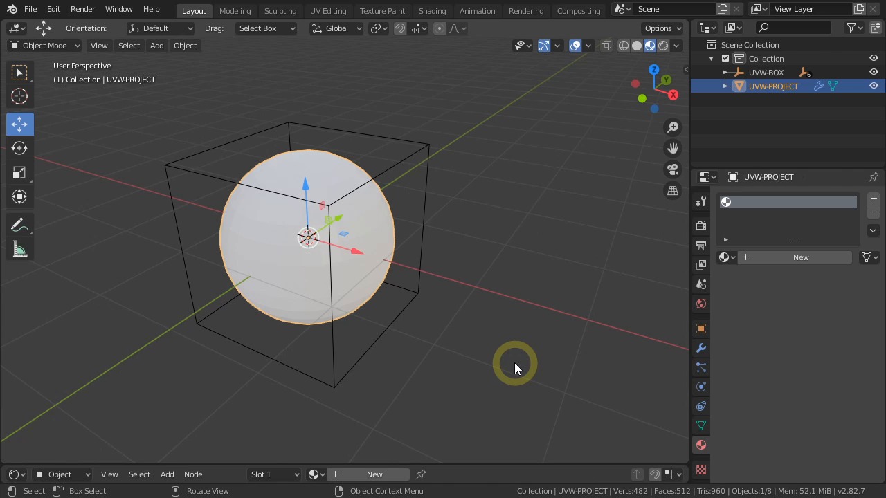
Step: Create a new file with the default scene and delete its camera and light
{"action": "left_click", "coordinate": [32, 10]}
{"action": "mouse_move", "coordinate": [66, 24]}
{"action": "left_click", "coordinate": [171, 25]}
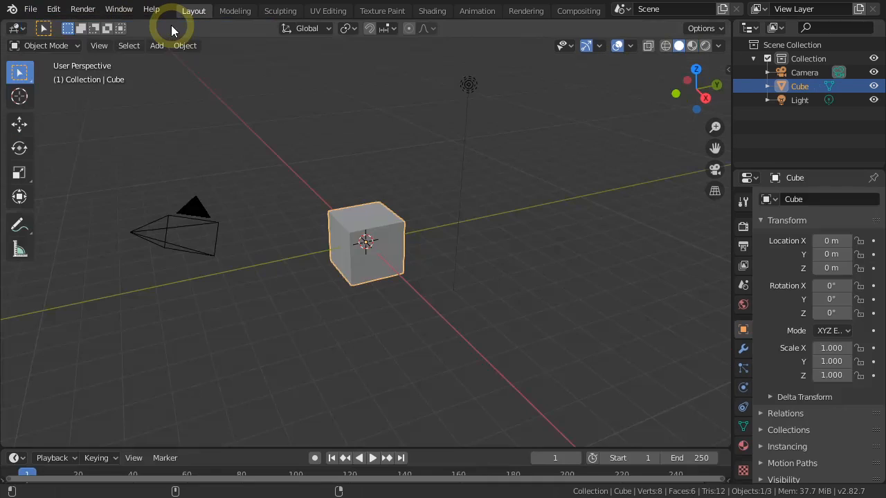
{"action": "key", "text": "ctrl+i"}
{"action": "key", "text": "x"}
{"action": "left_click", "coordinate": [310, 306]}
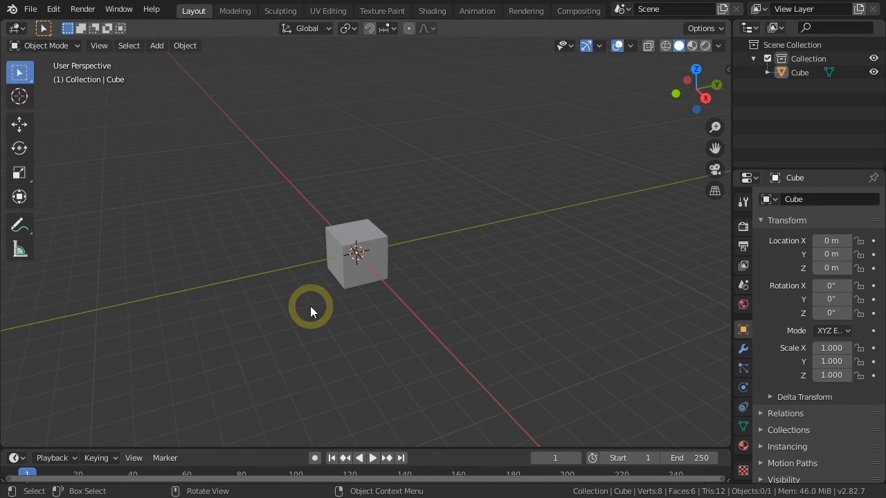
Step: Shape the cube into a wall by extruding its top face upward and its X-facing side about 11 m along X
{"action": "left_click", "coordinate": [375, 269]}
{"action": "key", "text": "Tab"}
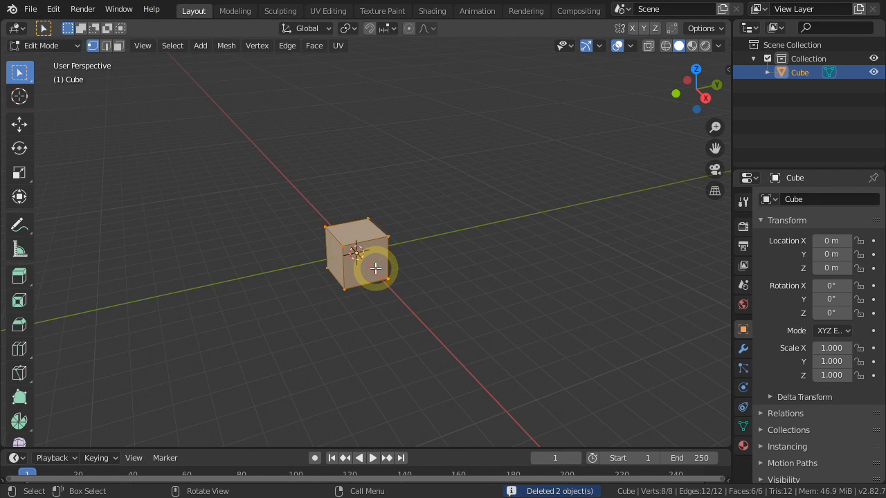
{"action": "key", "text": "3"}
{"action": "left_click", "coordinate": [360, 231]}
{"action": "key", "text": "e"}
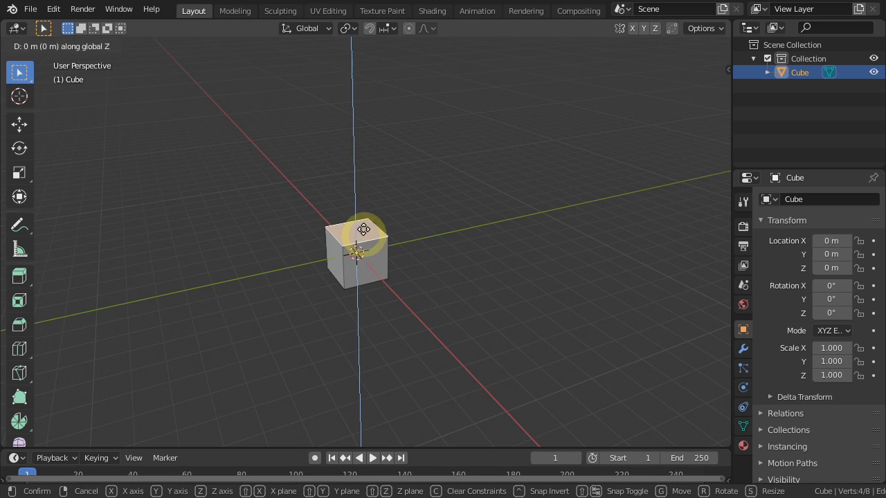
{"action": "left_click", "coordinate": [363, 106]}
{"action": "middle_click_drag", "start_coordinate": [387, 245], "coordinate": [346, 175]}
{"action": "left_click", "coordinate": [345, 173]}
{"action": "key", "text": "e"}
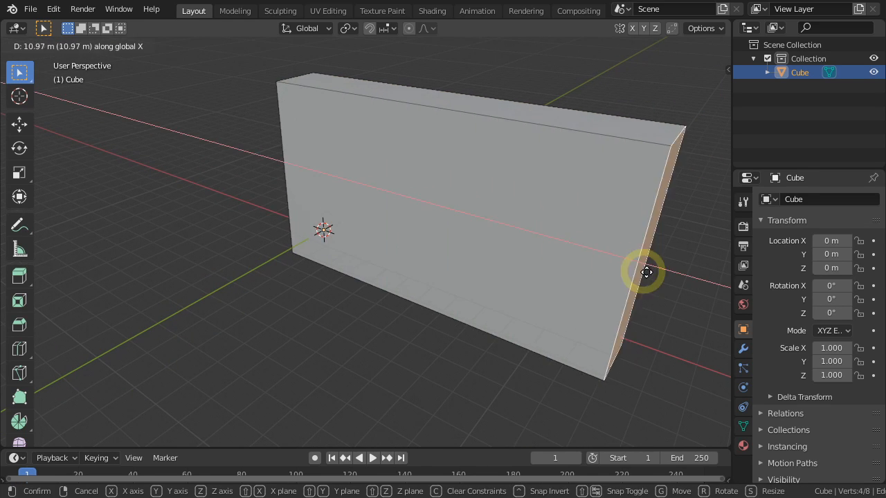
{"action": "left_click", "coordinate": [647, 273]}
{"action": "key", "text": "Tab"}
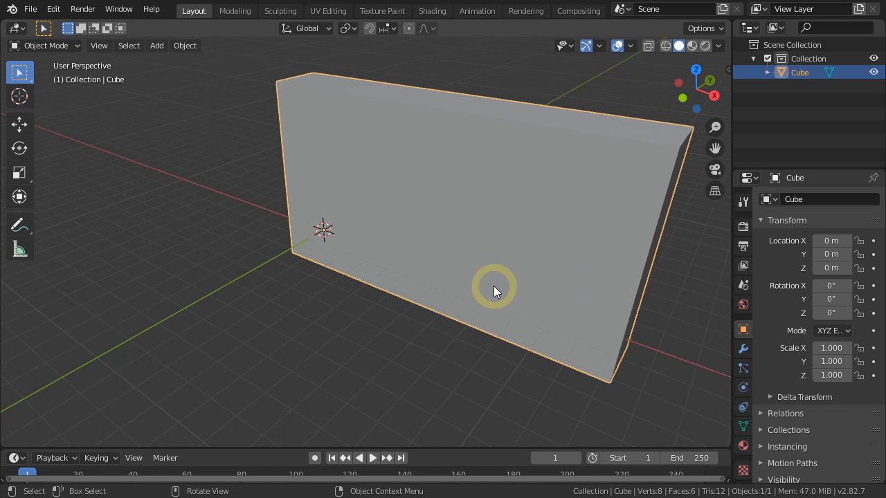
Step: Append all eight UVW objects from the Object data of UVW_box_project_template.blend in the UV project folder
{"action": "middle_click_drag", "start_coordinate": [494, 286], "coordinate": [487, 269]}
{"action": "left_click", "coordinate": [30, 9]}
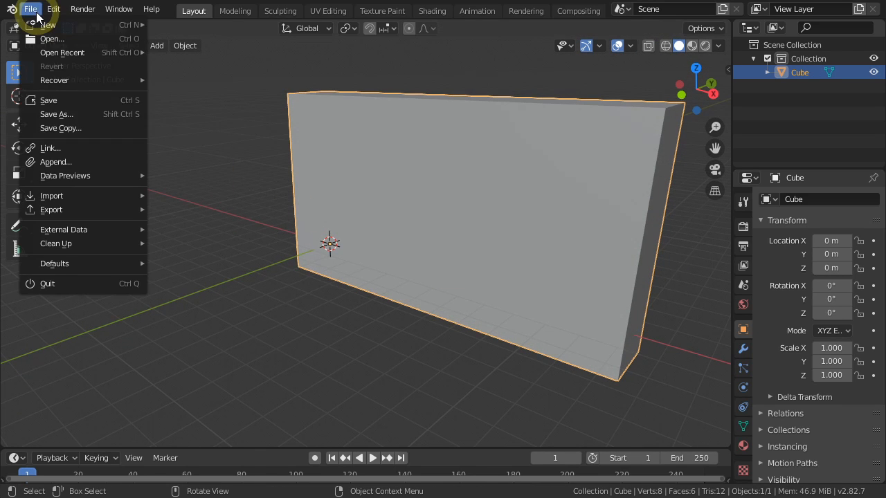
{"action": "left_click", "coordinate": [62, 163]}
{"action": "left_click", "coordinate": [54, 320]}
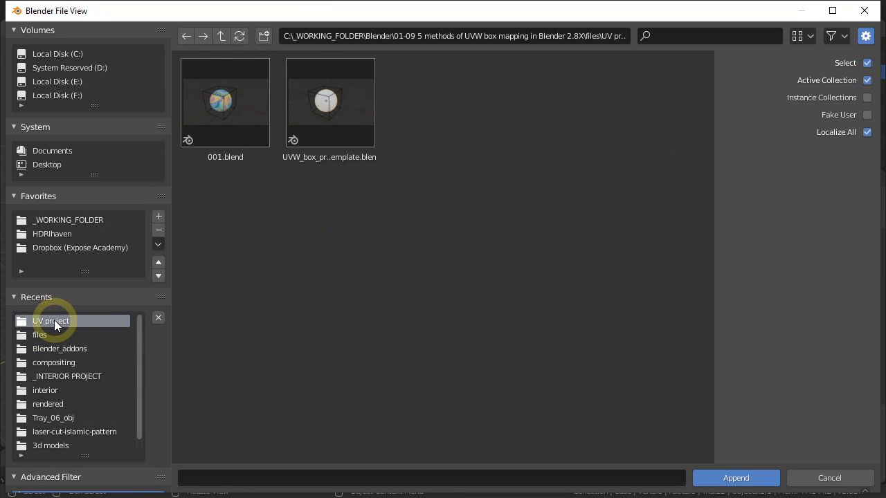
{"action": "double_click", "coordinate": [341, 115]}
{"action": "left_click", "coordinate": [343, 221]}
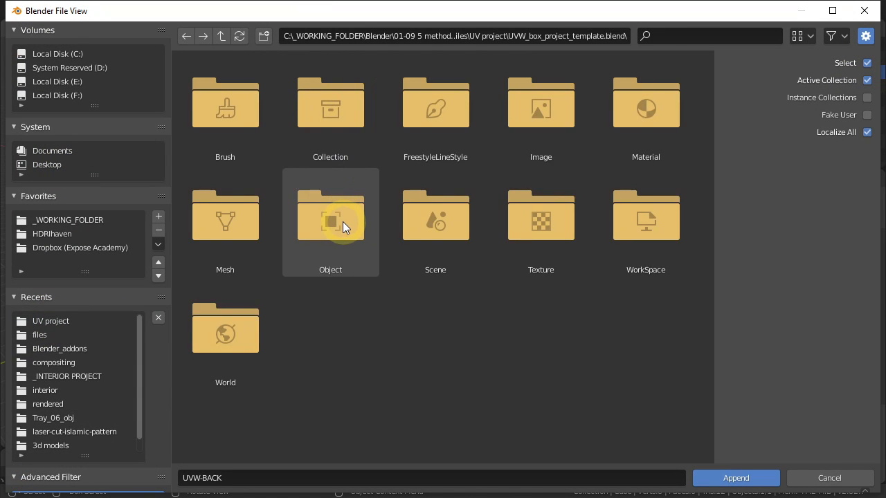
{"action": "left_click_drag", "start_coordinate": [681, 352], "coordinate": [239, 123]}
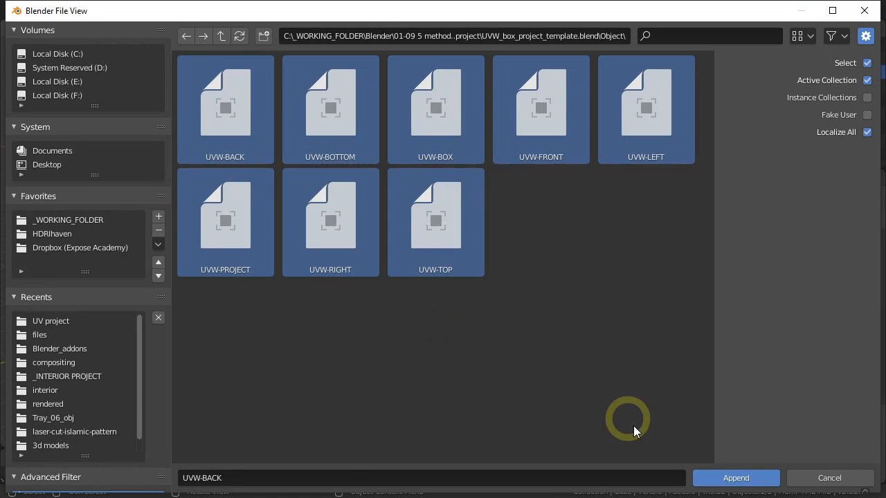
{"action": "left_click", "coordinate": [726, 483]}
Step: Move the appended UVW-BOX rig and sphere out in front of the wall, to about X -3.36, Y -3.30, Z -0.64 m
{"action": "key", "text": "g"}
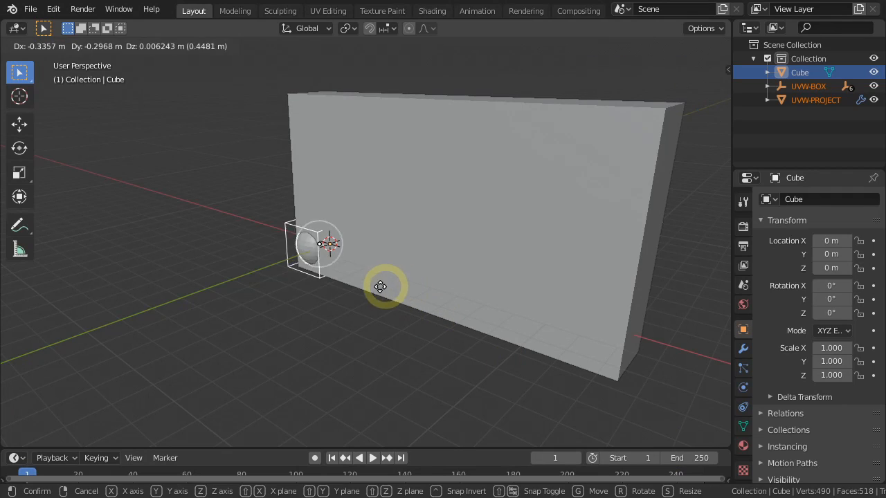
{"action": "left_click", "coordinate": [290, 303]}
{"action": "middle_click_drag", "start_coordinate": [322, 341], "coordinate": [353, 360]}
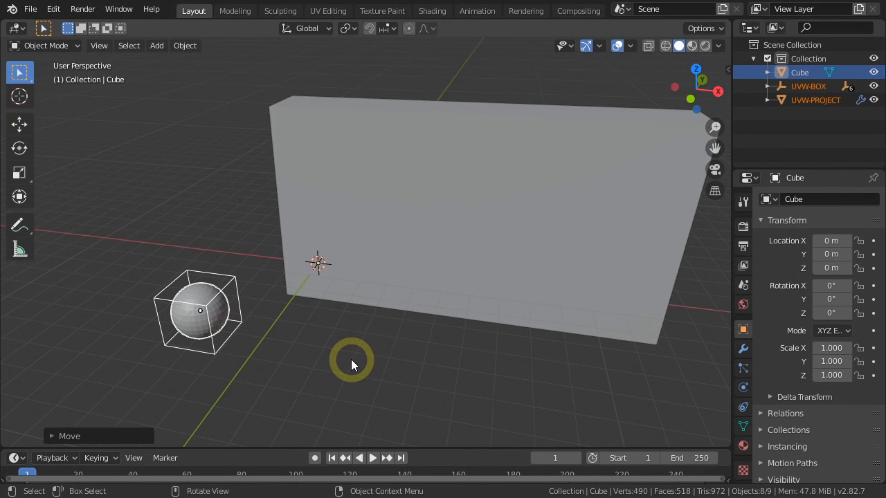
{"action": "left_click", "coordinate": [351, 359]}
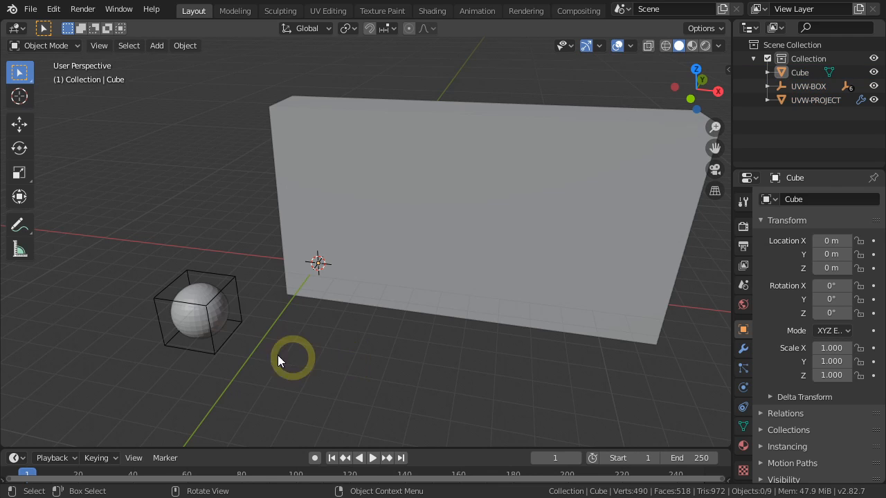
Step: Link the modifiers of the UVW-PROJECT sphere to the wall
{"action": "left_click", "coordinate": [223, 315]}
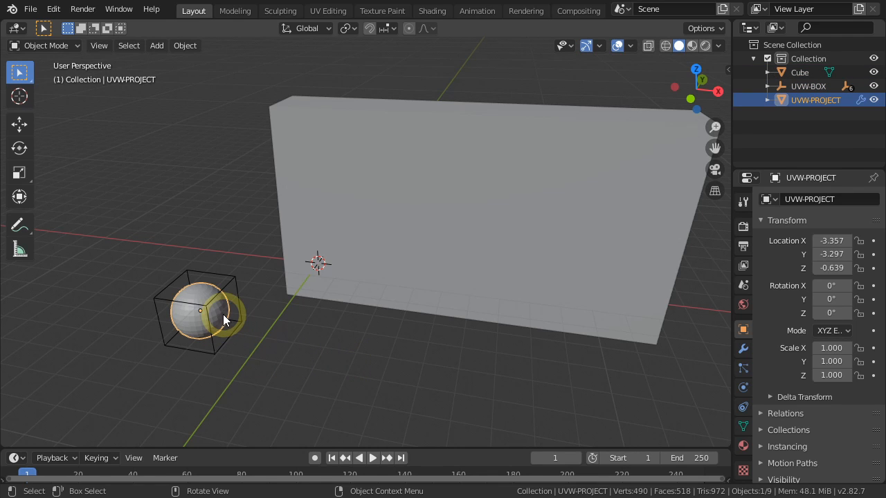
{"action": "left_click", "coordinate": [344, 282]}
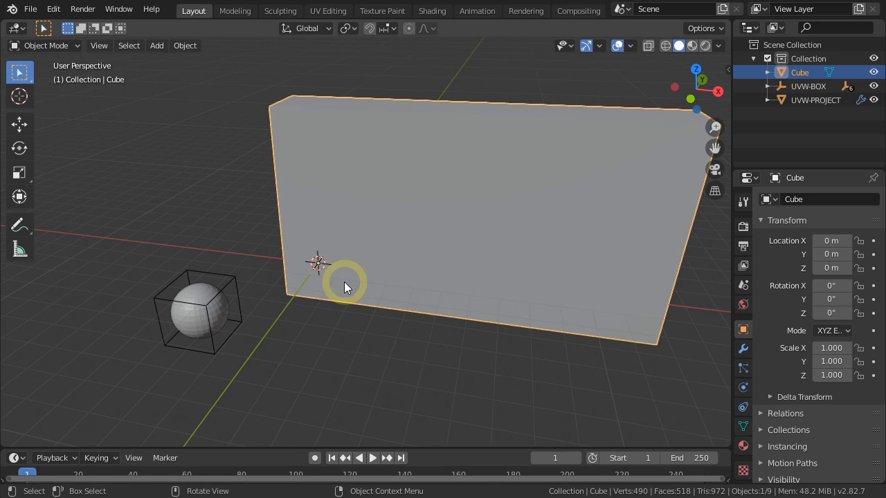
{"action": "left_click", "coordinate": [223, 313], "text": "shift"}
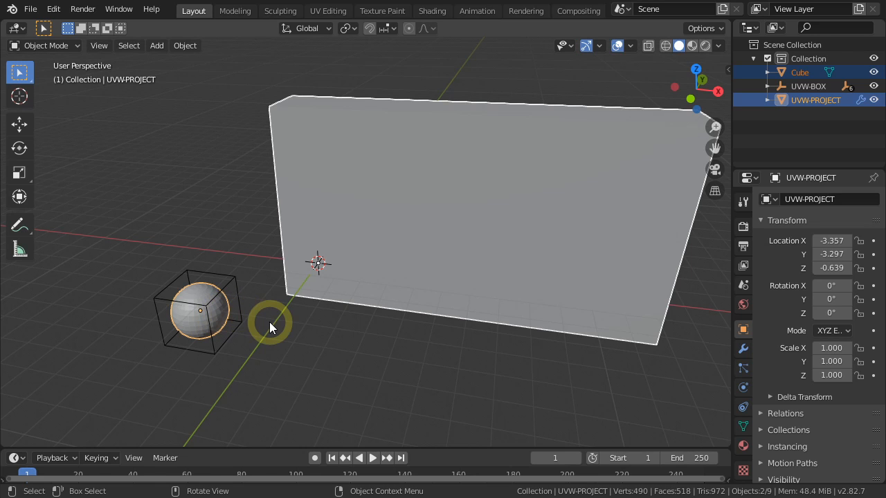
{"action": "key", "text": "ctrl+l"}
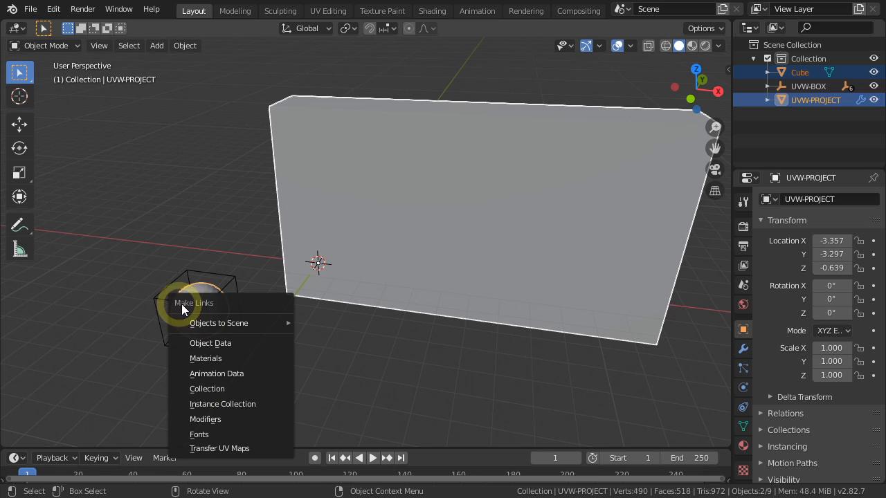
{"action": "left_click", "coordinate": [212, 421]}
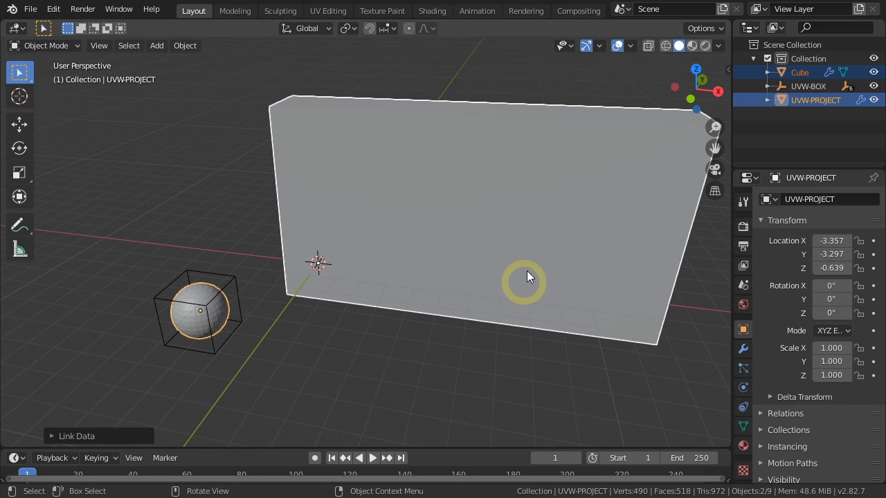
Step: Inspect the wall's UV Project modifier and its projector list, and compare it with the UVW-PROJECT sphere's modifier
{"action": "left_click", "coordinate": [530, 252]}
{"action": "left_click", "coordinate": [743, 349]}
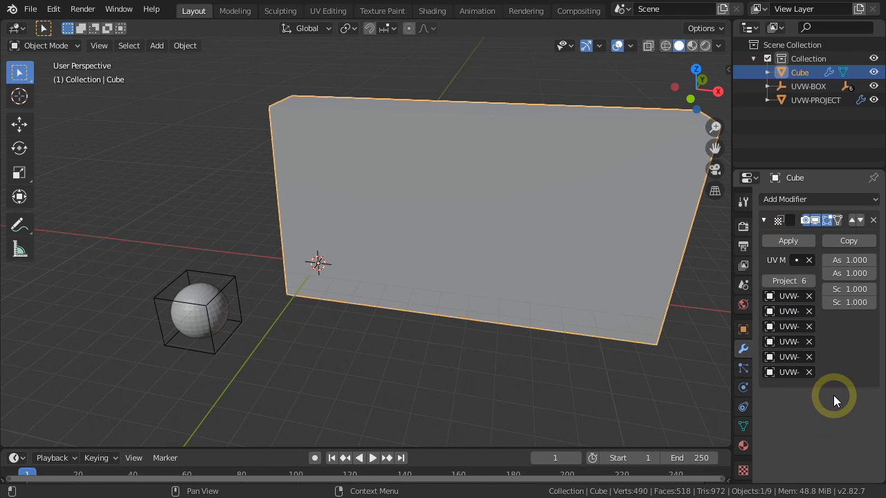
{"action": "left_click_drag", "start_coordinate": [733, 393], "coordinate": [687, 391]}
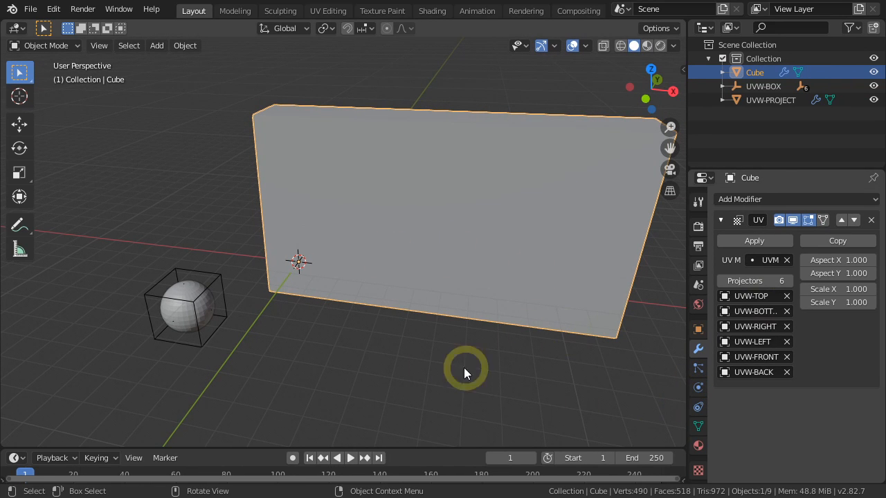
{"action": "left_click", "coordinate": [179, 306]}
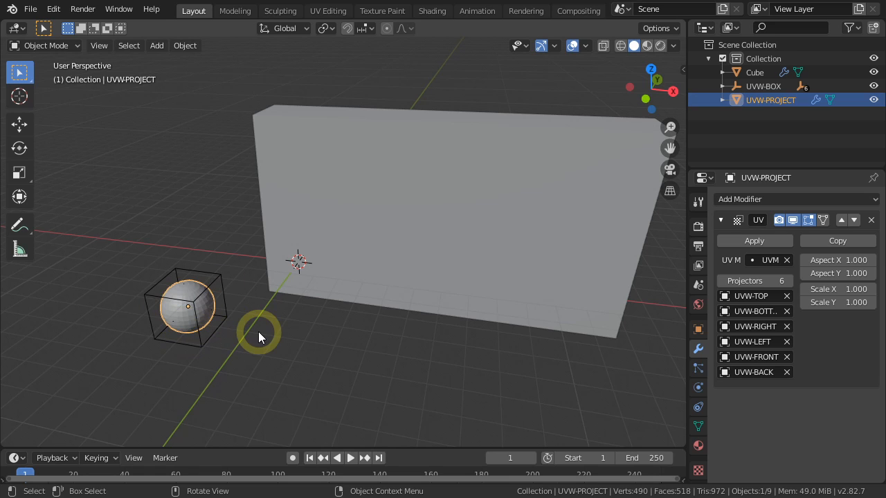
Step: Give the wall's material the image texture Bath_graniteSlate_DIFF.jpg as Base Color and show it in Material Preview
{"action": "left_click", "coordinate": [494, 266]}
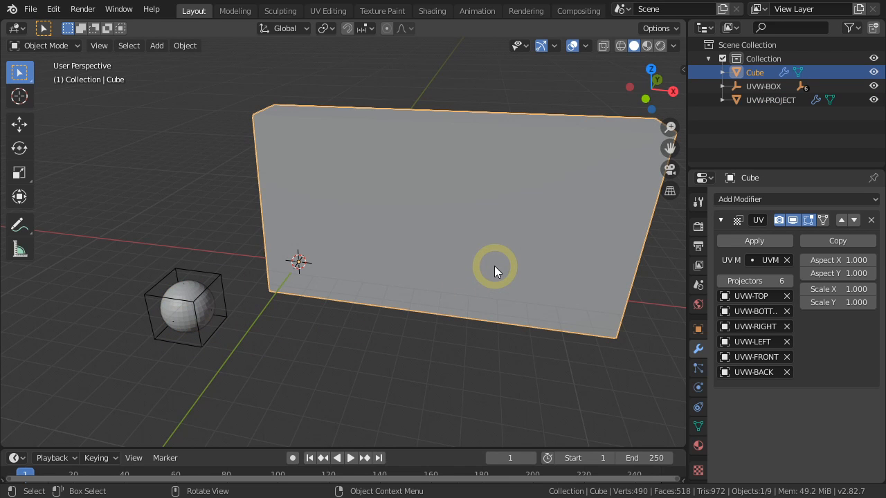
{"action": "left_click", "coordinate": [698, 445]}
{"action": "left_click", "coordinate": [872, 398]}
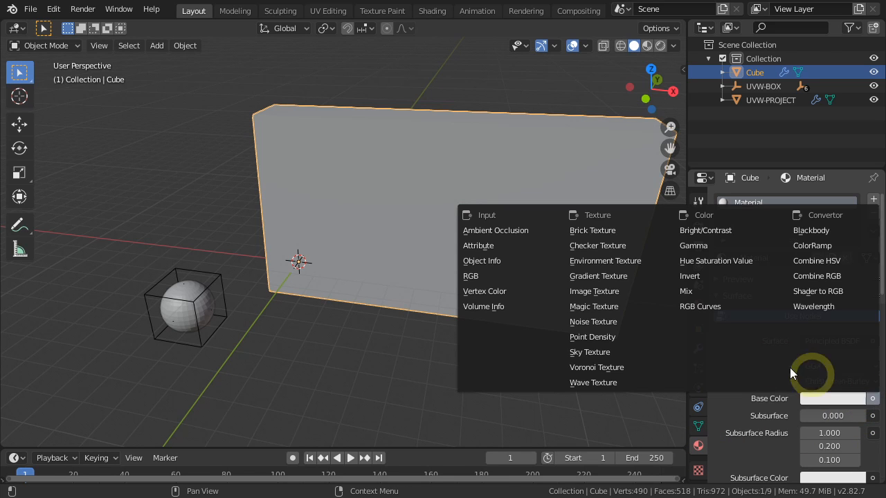
{"action": "left_click", "coordinate": [608, 294]}
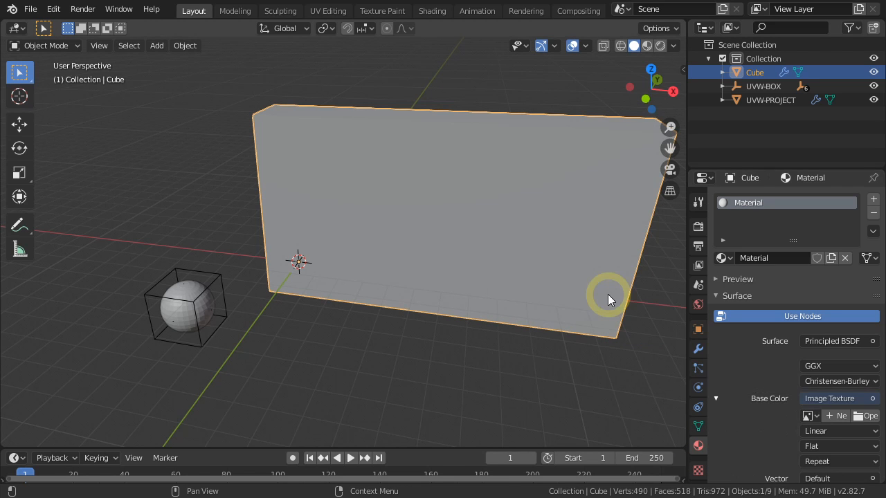
{"action": "left_click", "coordinate": [866, 415]}
{"action": "left_click", "coordinate": [40, 335]}
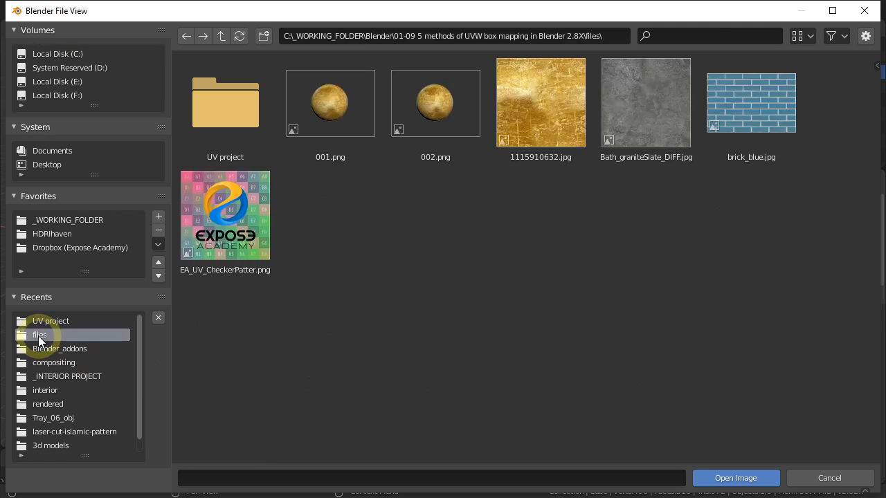
{"action": "double_click", "coordinate": [642, 124]}
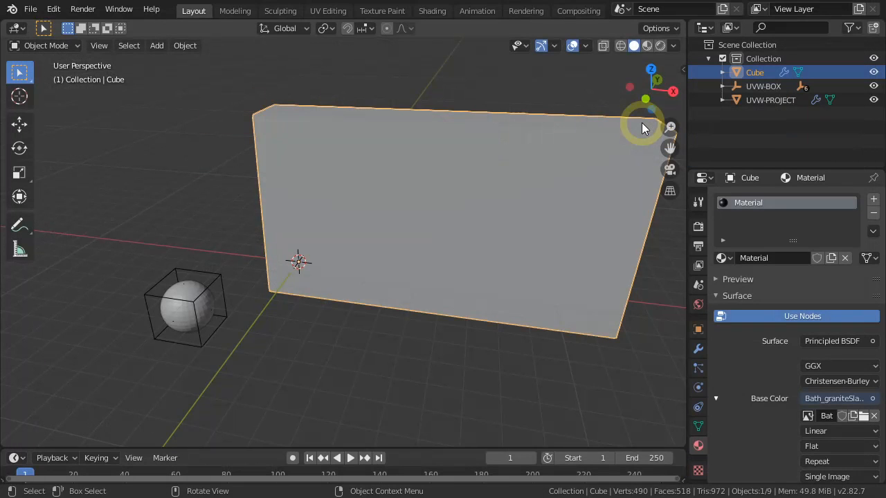
{"action": "left_click", "coordinate": [650, 45]}
{"action": "mouse_move", "coordinate": [564, 147]}
{"action": "middle_mouse_down"}
{"action": "mouse_move", "coordinate": [436, 273]}
{"action": "mouse_move", "coordinate": [377, 251]}
{"action": "mouse_move", "coordinate": [438, 254]}
{"action": "middle_mouse_up"}
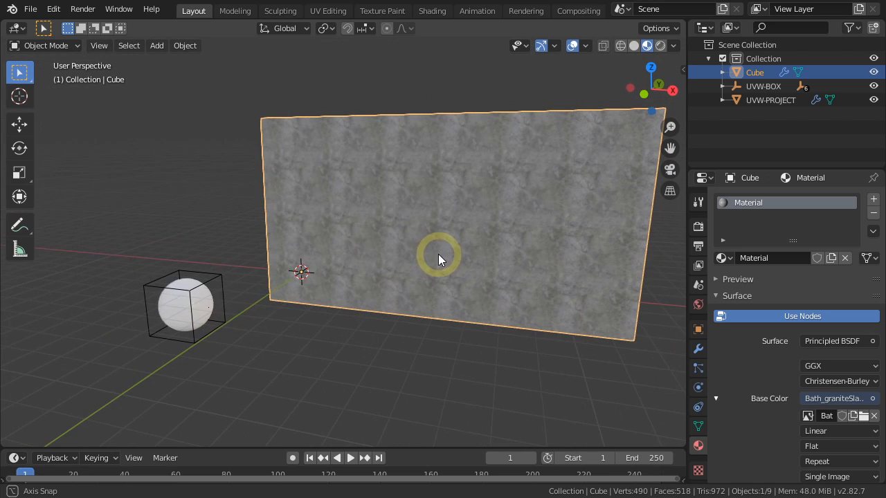
Step: Try moving the UVW-BOX to shift the texture projection on the wall
{"action": "left_click", "coordinate": [222, 324]}
{"action": "key", "text": "g"}
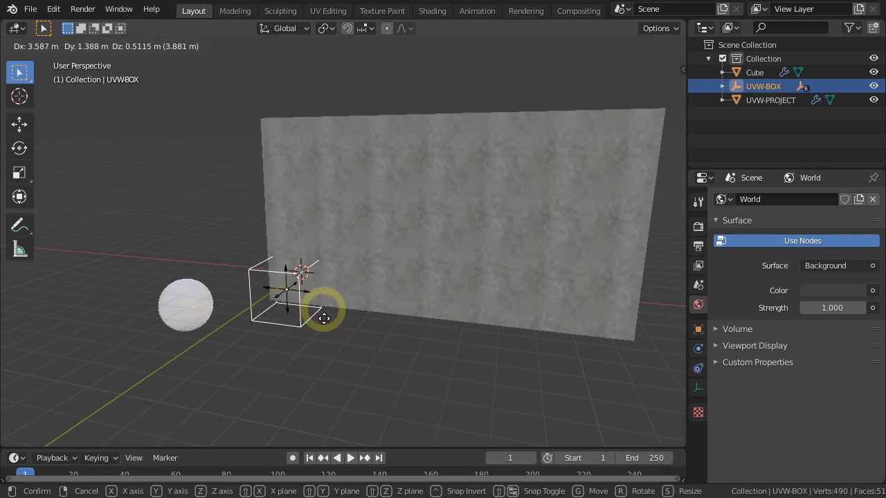
{"action": "left_click", "coordinate": [290, 357]}
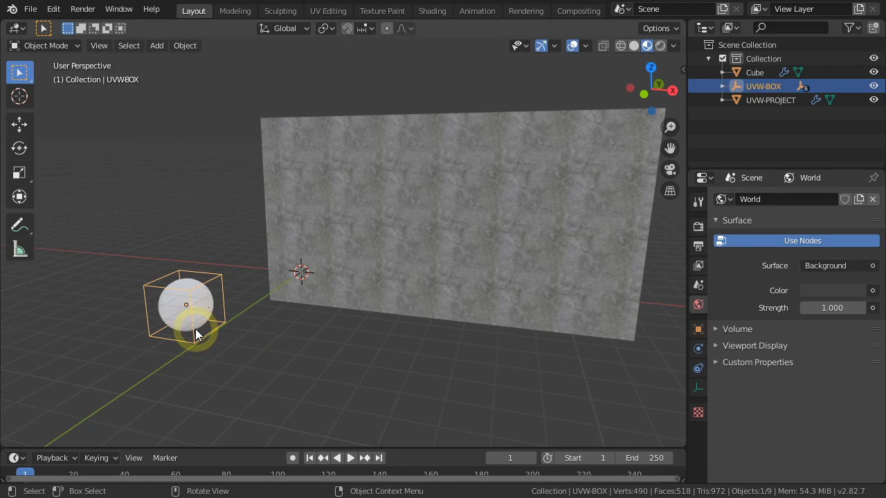
{"action": "middle_click_drag", "start_coordinate": [312, 337], "coordinate": [360, 345]}
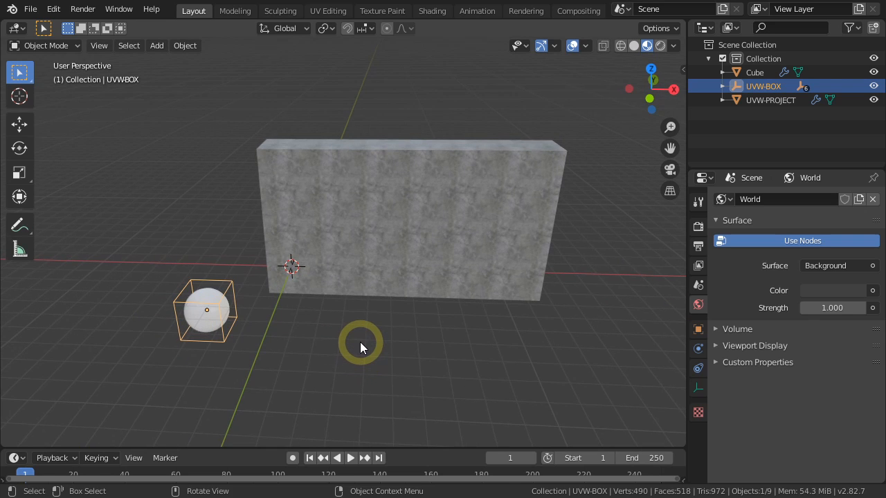
Step: Add a second cube and move it along X to the free area beyond the wall and the rig
{"action": "key", "text": "shift+a"}
{"action": "left_click", "coordinate": [412, 244]}
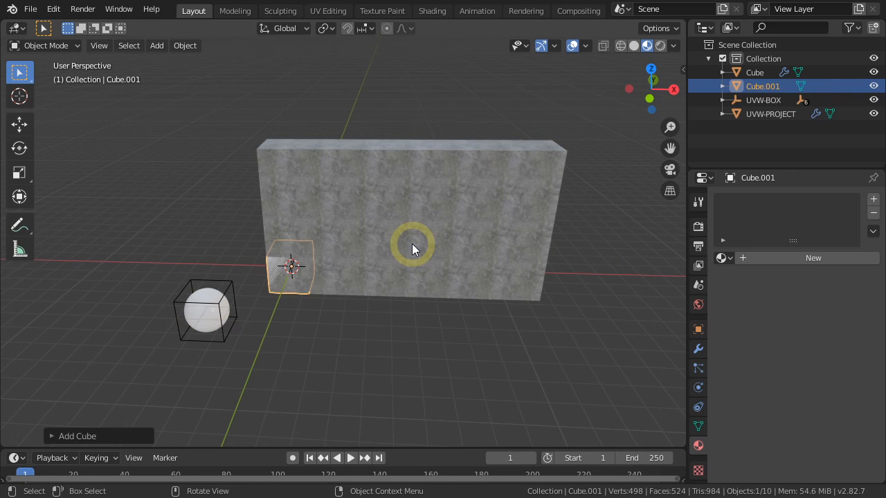
{"action": "key", "text": "g"}
{"action": "key", "text": "x"}
{"action": "left_click", "coordinate": [198, 248]}
{"action": "middle_click_drag", "start_coordinate": [198, 248], "coordinate": [317, 262], "text": "shift"}
Step: Shape the new cube into a second wall by moving its top face up along Z and its front face outward
{"action": "key", "text": "Tab"}
{"action": "left_click", "coordinate": [233, 248]}
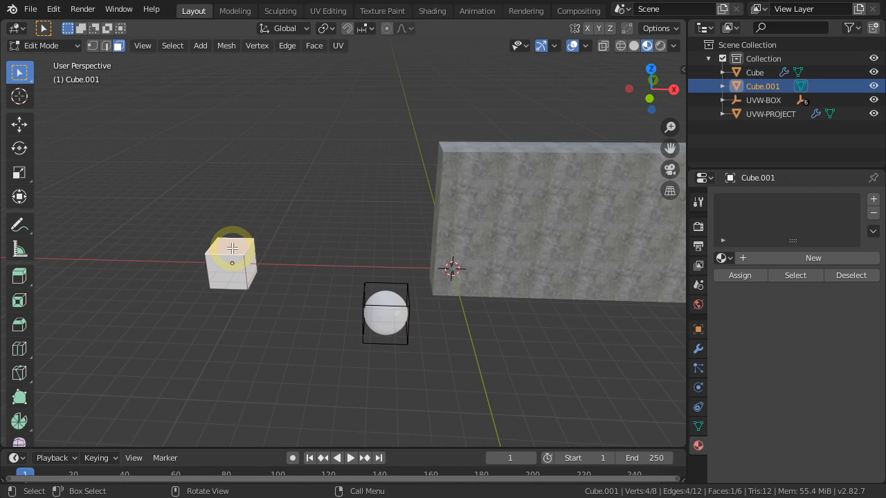
{"action": "key", "text": "g"}
{"action": "key", "text": "z"}
{"action": "left_click", "coordinate": [225, 156]}
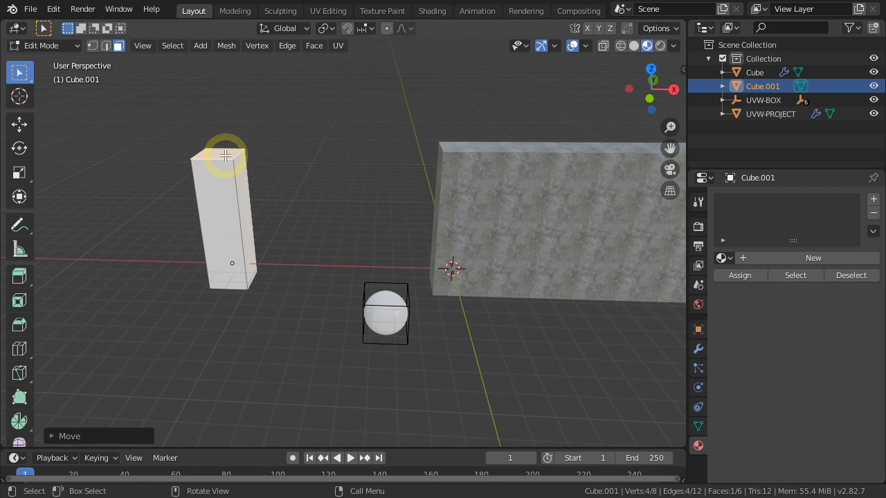
{"action": "left_click", "coordinate": [222, 195]}
{"action": "key", "text": "g"}
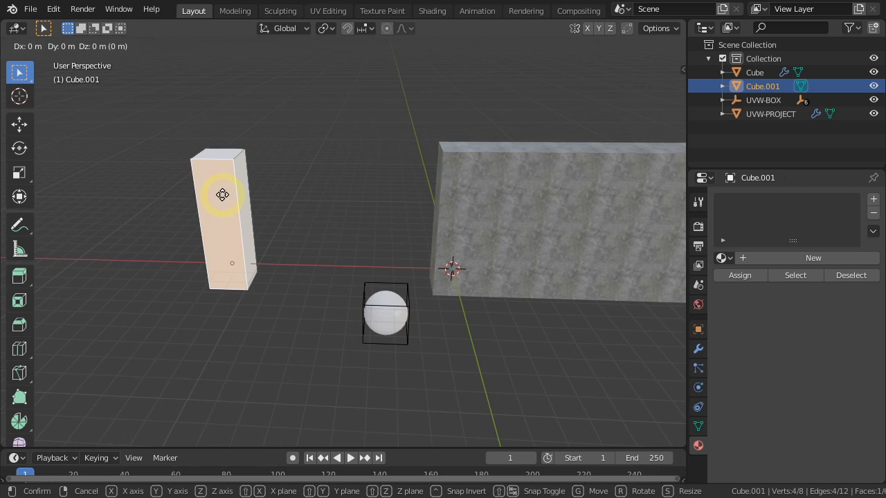
{"action": "left_click", "coordinate": [168, 336]}
{"action": "key", "text": "Tab"}
{"action": "middle_click_drag", "start_coordinate": [253, 374], "coordinate": [333, 337]}
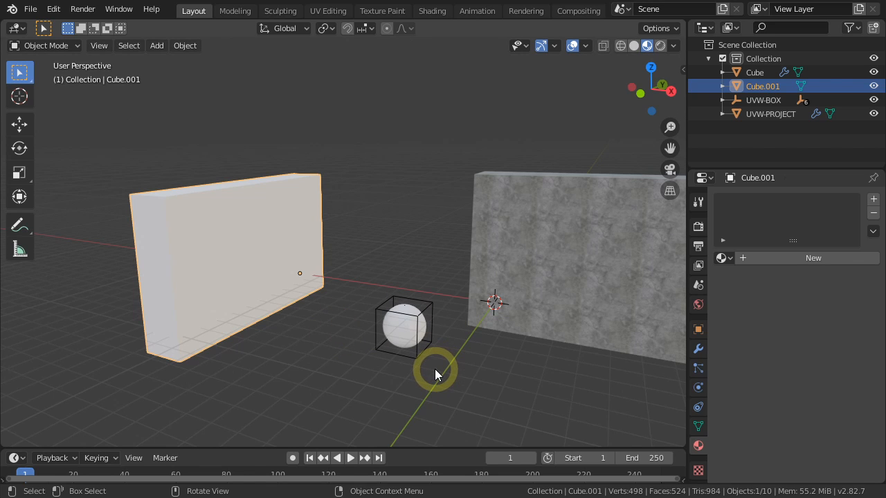
{"action": "left_click", "coordinate": [31, 9]}
{"action": "left_click", "coordinate": [75, 165]}
Step: Display the scene in wireframe, then select and frame the UVW-BOX rig together with the UVW-PROJECT sphere
{"action": "key", "text": "shift+z"}
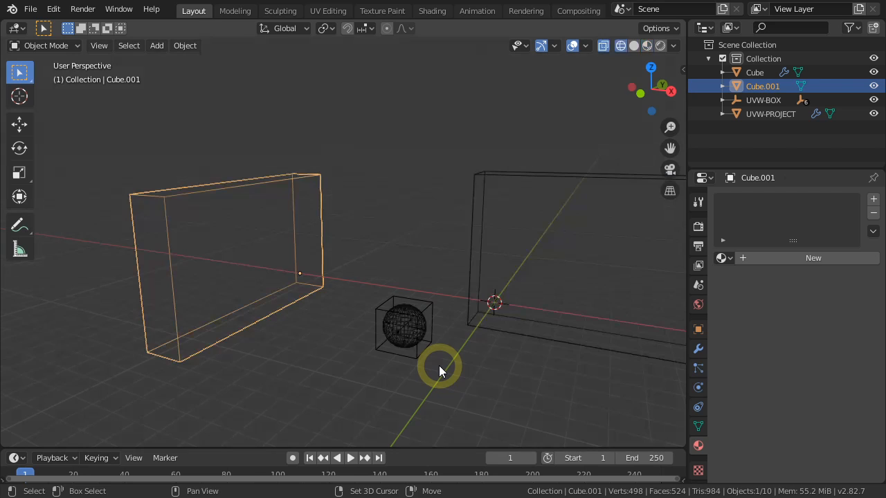
{"action": "left_click", "coordinate": [375, 280]}
{"action": "left_click_drag", "start_coordinate": [357, 271], "coordinate": [450, 377]}
{"action": "key", "text": "KP_Decimal"}
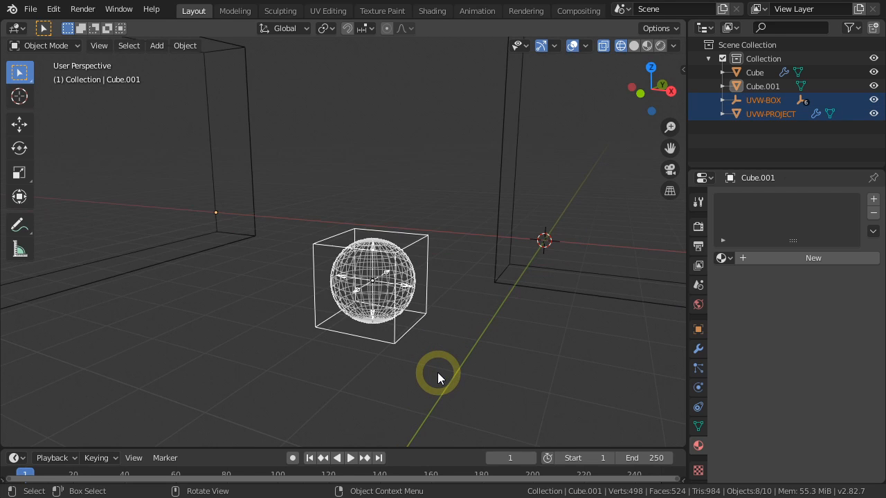
Step: Move the UVW-BOX with its projectors away from the UVW-PROJECT sphere
{"action": "left_click", "coordinate": [433, 363]}
{"action": "left_click", "coordinate": [392, 341]}
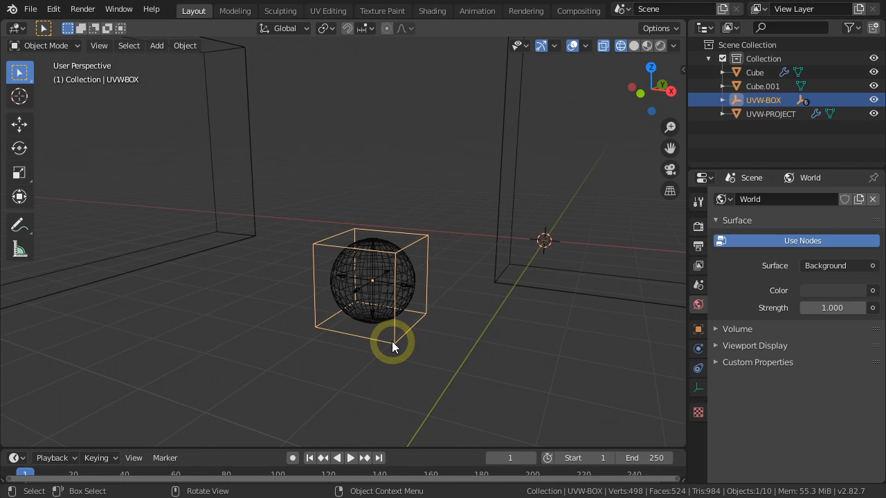
{"action": "key", "text": "g"}
{"action": "left_click", "coordinate": [258, 399]}
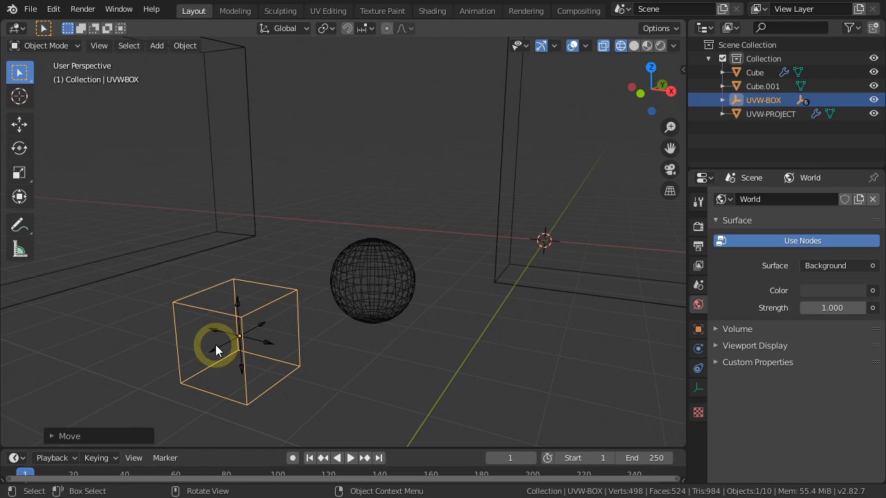
Step: Duplicate the UVW-BOX with all its child projectors together with the UVW-PROJECT sphere, placing the copy about 9 m away in front of the second wall
{"action": "left_click", "coordinate": [315, 374]}
{"action": "left_click", "coordinate": [297, 364]}
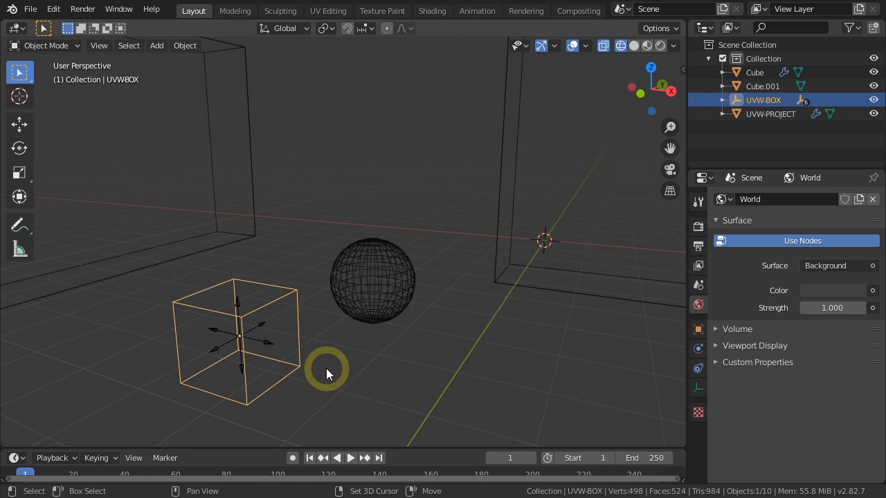
{"action": "key", "text": "shift+bracketright"}
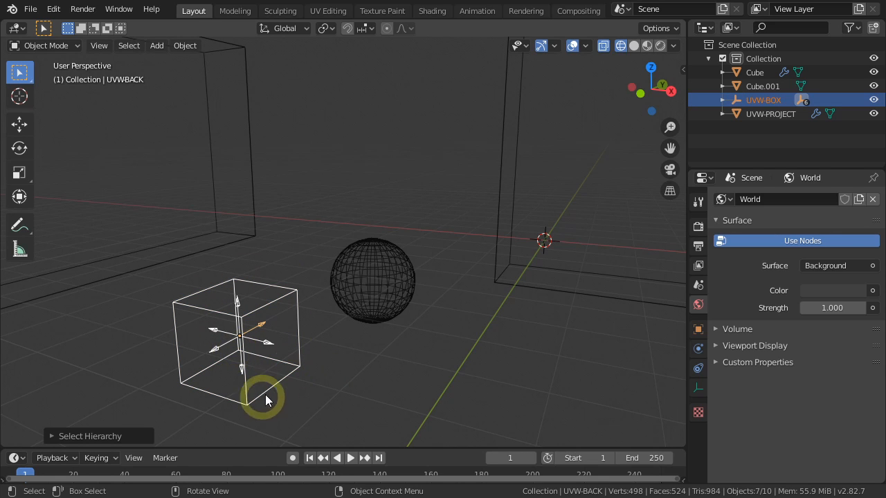
{"action": "left_click", "coordinate": [376, 307], "text": "shift"}
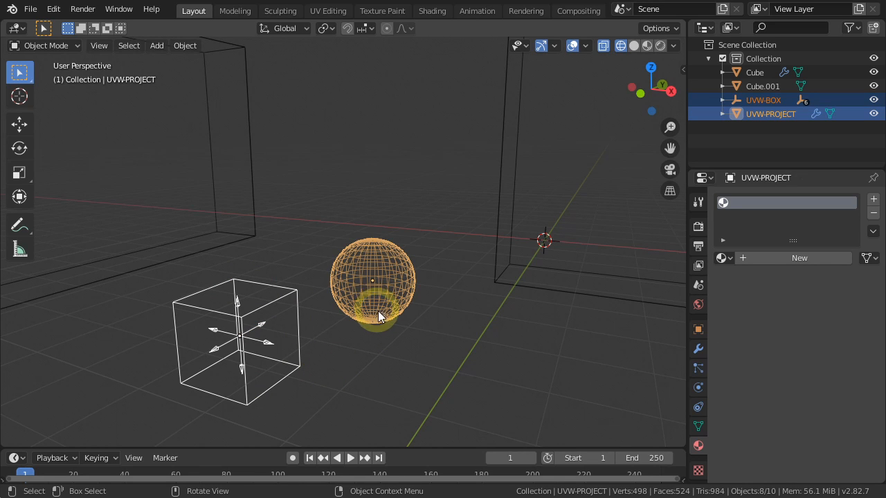
{"action": "left_click", "coordinate": [698, 349]}
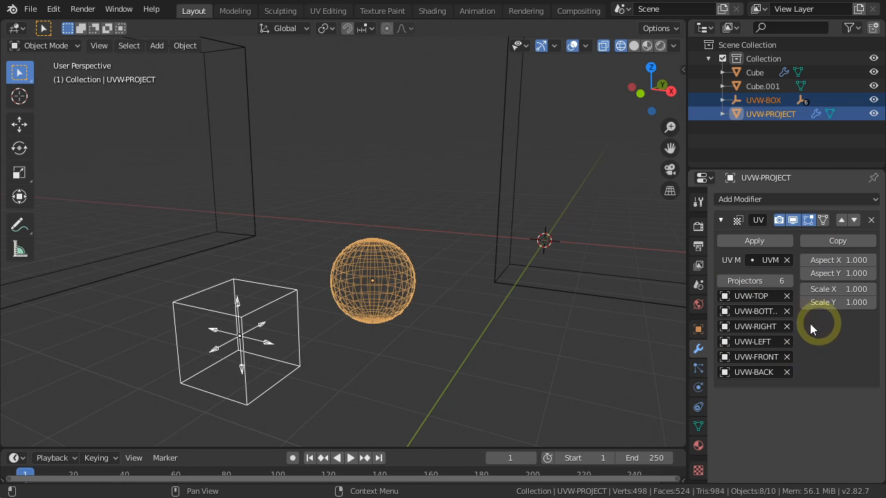
{"action": "scroll", "coordinate": [411, 343], "scroll_direction": "down", "scroll_amount": 4}
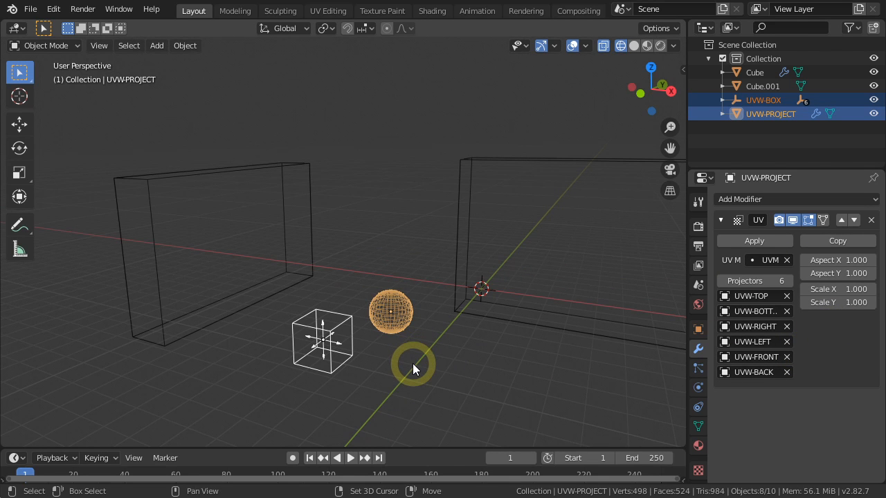
{"action": "key", "text": "shift+d"}
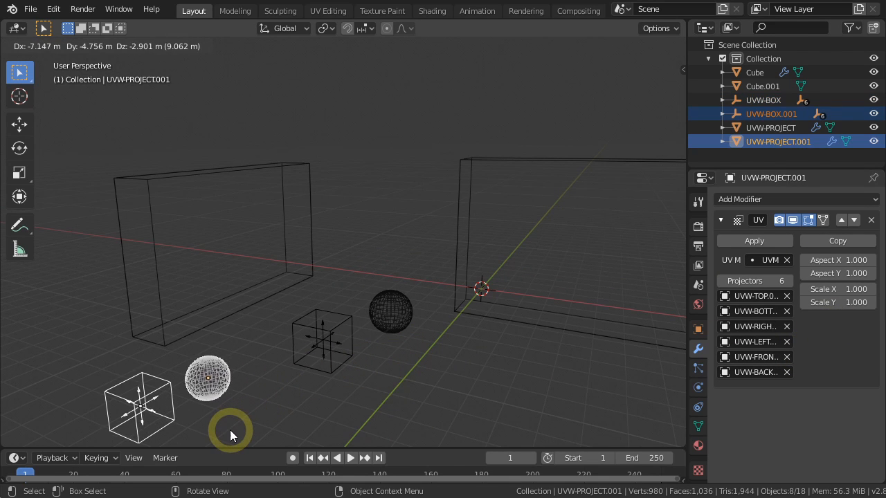
{"action": "left_click", "coordinate": [230, 430]}
{"action": "middle_click_drag", "start_coordinate": [249, 420], "coordinate": [412, 317]}
{"action": "scroll", "coordinate": [413, 311], "scroll_direction": "up", "scroll_amount": 3}
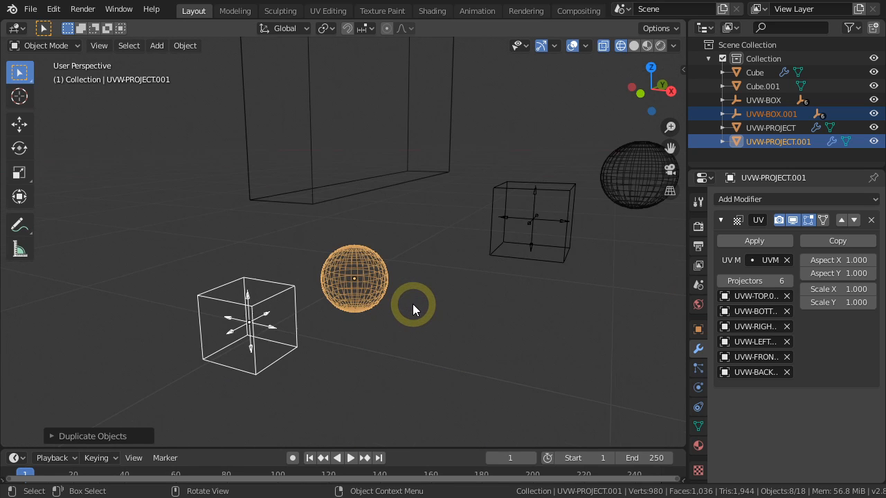
Step: Examine the child empties of the copied UVW-BOX and the projectors assigned in the copied sphere's UV Project modifier
{"action": "left_click", "coordinate": [416, 313]}
{"action": "left_click", "coordinate": [275, 329]}
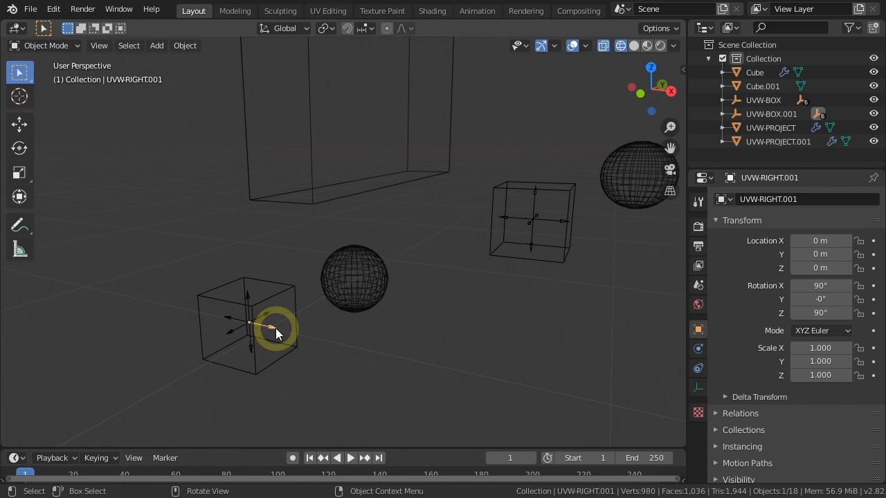
{"action": "left_click", "coordinate": [722, 113]}
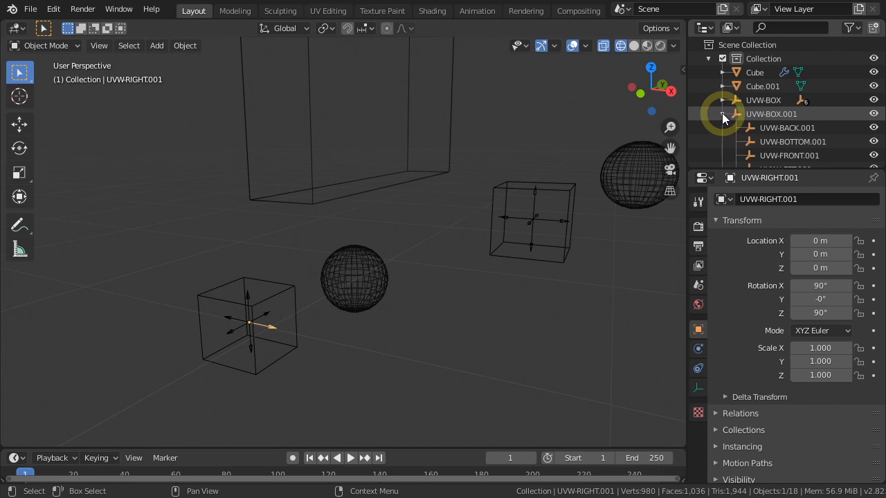
{"action": "scroll", "coordinate": [722, 113], "scroll_direction": "down", "scroll_amount": 2}
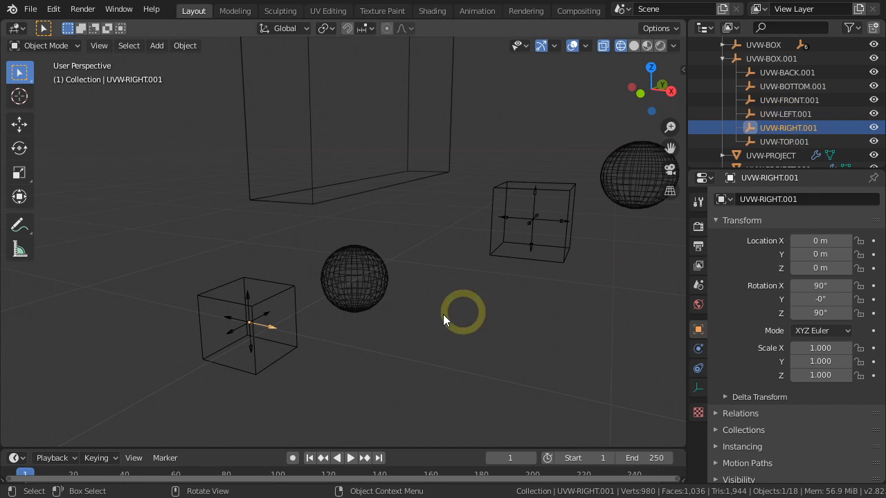
{"action": "left_click", "coordinate": [356, 286]}
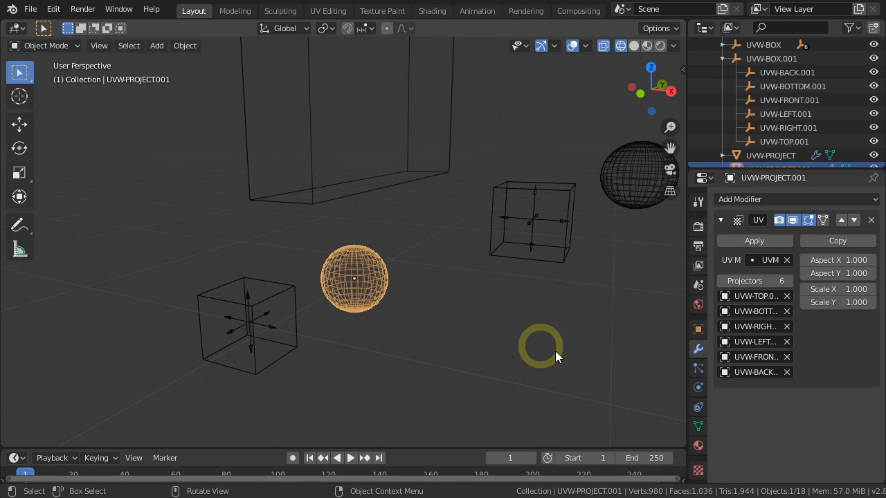
{"action": "left_click", "coordinate": [768, 295]}
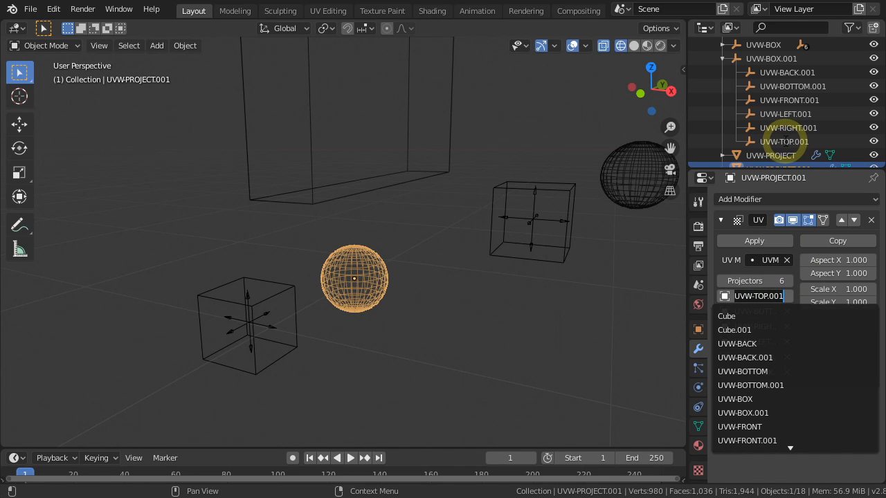
Step: Display the scene in material preview and link the modifiers of the UVW-PROJECT.001 sphere to the second wall
{"action": "key", "text": "shift+z"}
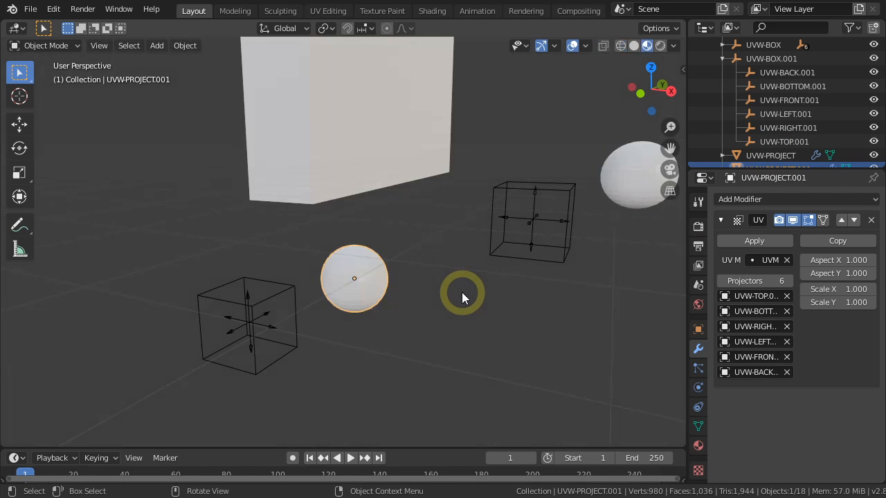
{"action": "left_click", "coordinate": [368, 162]}
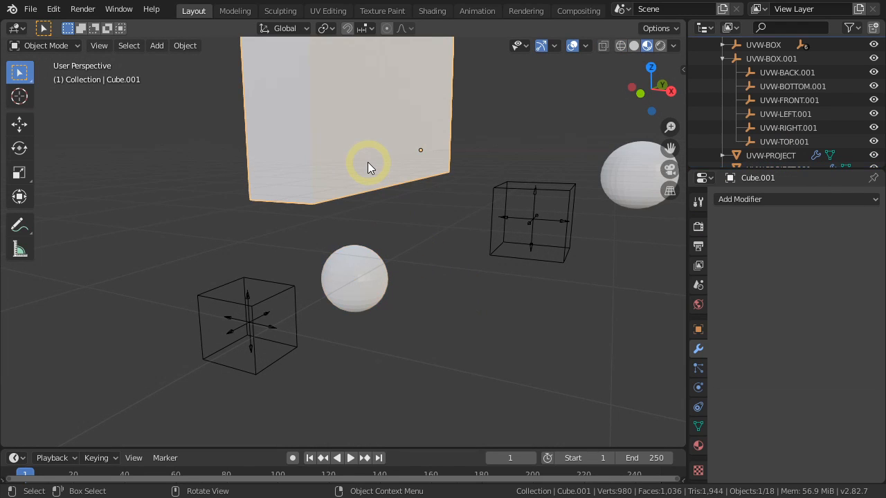
{"action": "left_click", "coordinate": [376, 275]}
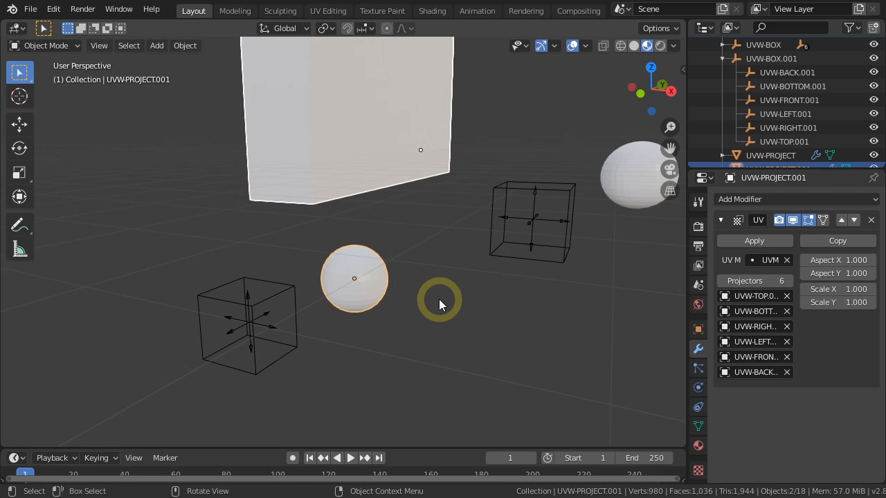
{"action": "key", "text": "ctrl+l"}
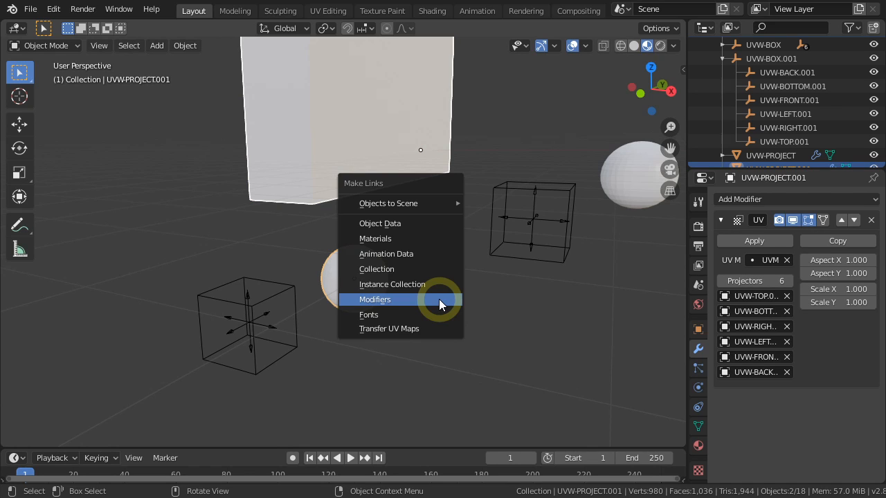
{"action": "left_click", "coordinate": [384, 306]}
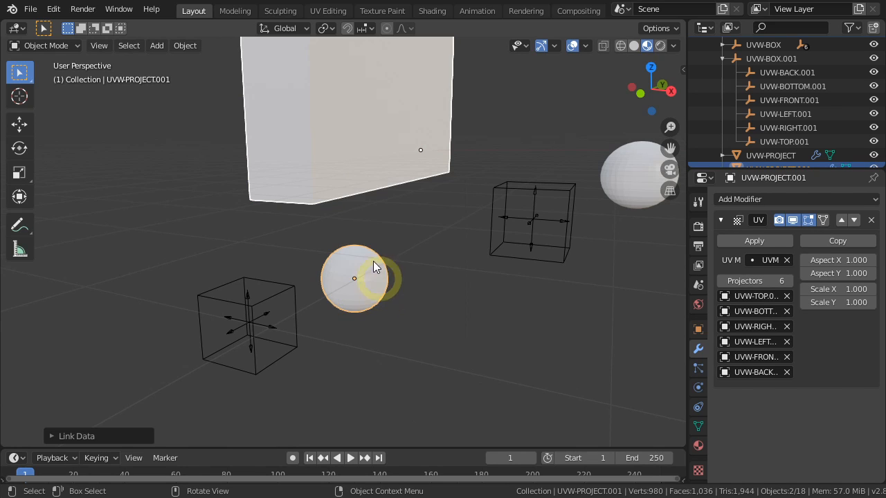
{"action": "left_click", "coordinate": [342, 188]}
{"action": "middle_click_drag", "start_coordinate": [386, 235], "coordinate": [406, 303]}
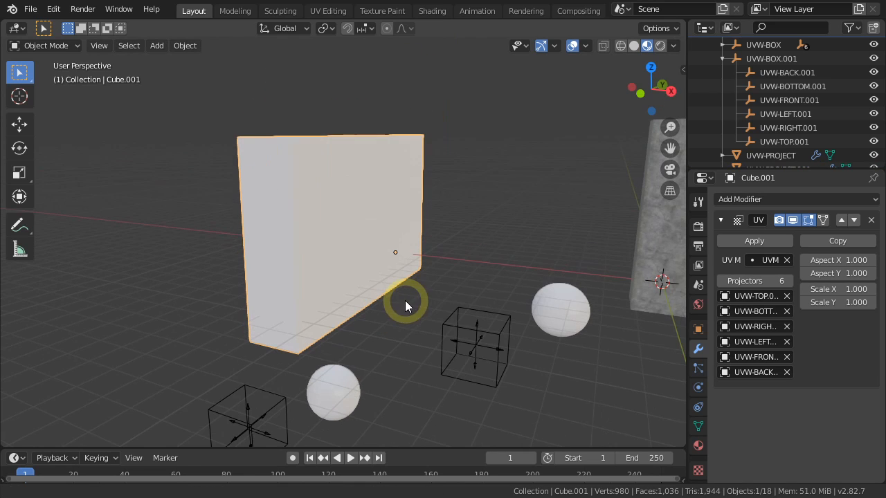
Step: Assign the first wall's existing concrete material to the second wall
{"action": "left_click", "coordinate": [697, 446]}
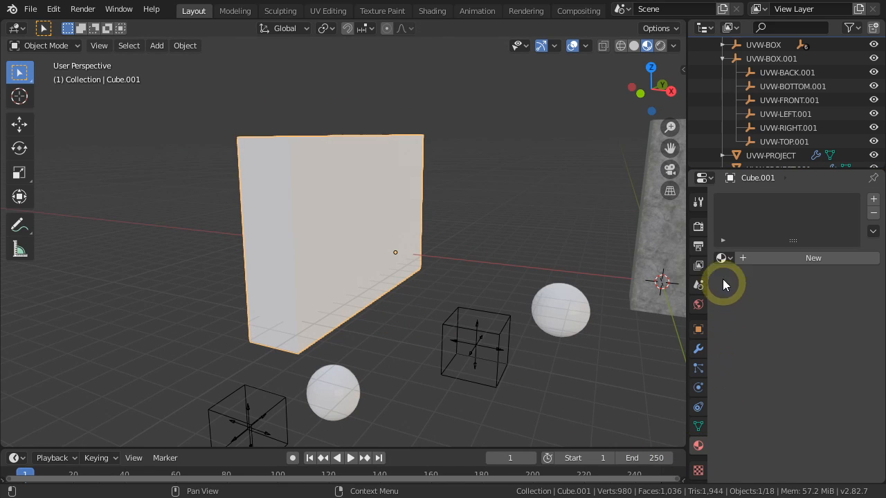
{"action": "left_click", "coordinate": [722, 258]}
{"action": "left_click", "coordinate": [709, 280]}
Step: Move the UVW-BOX.001 rig to the second wall's near lower corner and scale it up to enlarge the projected texture
{"action": "middle_click_drag", "start_coordinate": [421, 356], "coordinate": [351, 365]}
{"action": "left_click", "coordinate": [282, 388]}
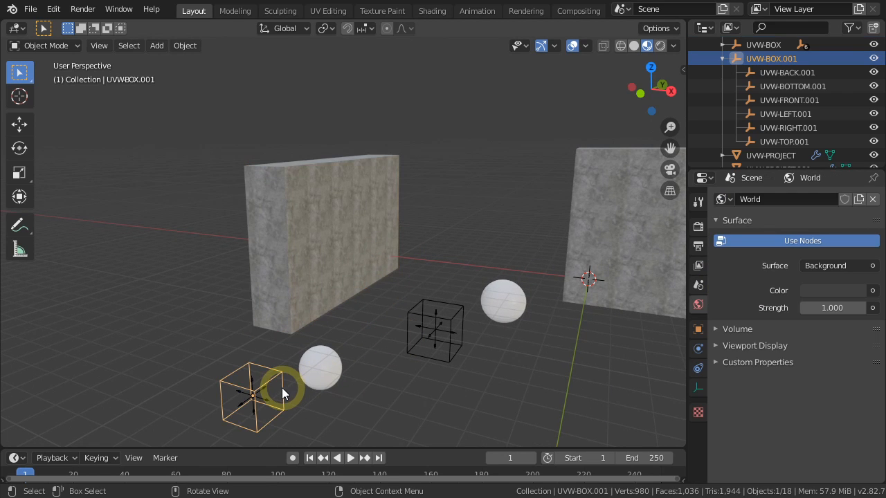
{"action": "key", "text": "g"}
{"action": "left_click", "coordinate": [294, 320]}
{"action": "key", "text": "s"}
{"action": "left_click", "coordinate": [309, 350]}
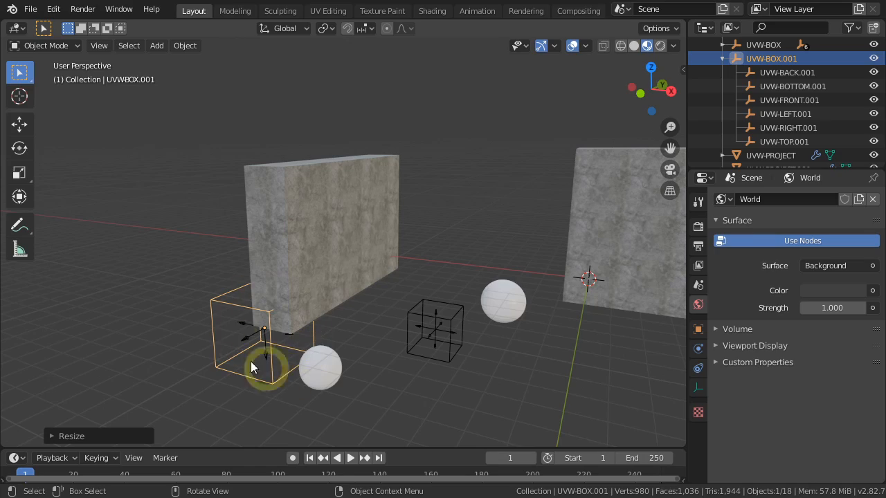